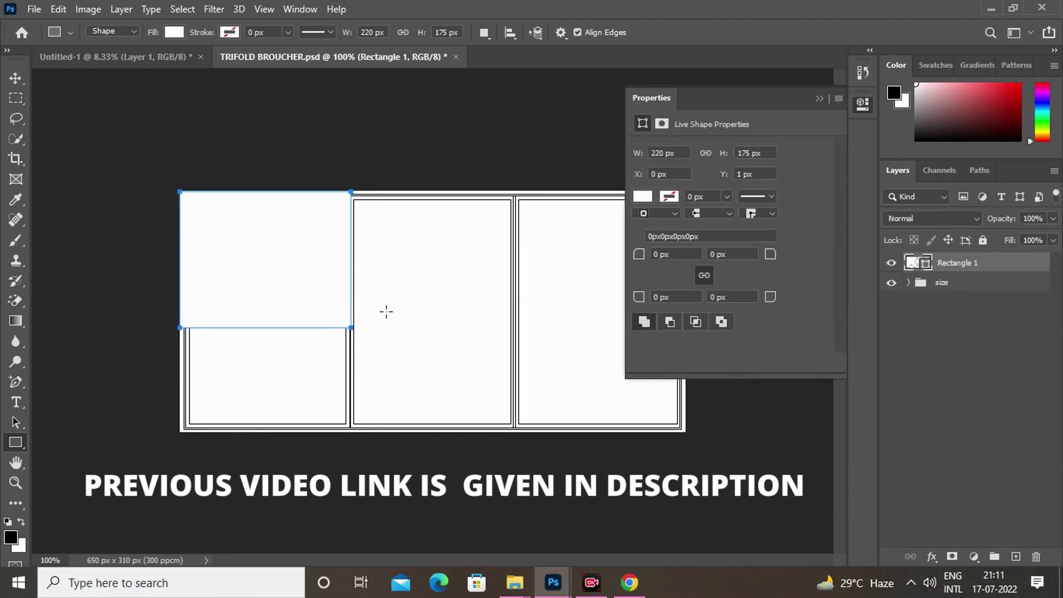
Fill the rectangle over the brochure's first panel with black
{"action": "left_click", "coordinate": [647, 197]}
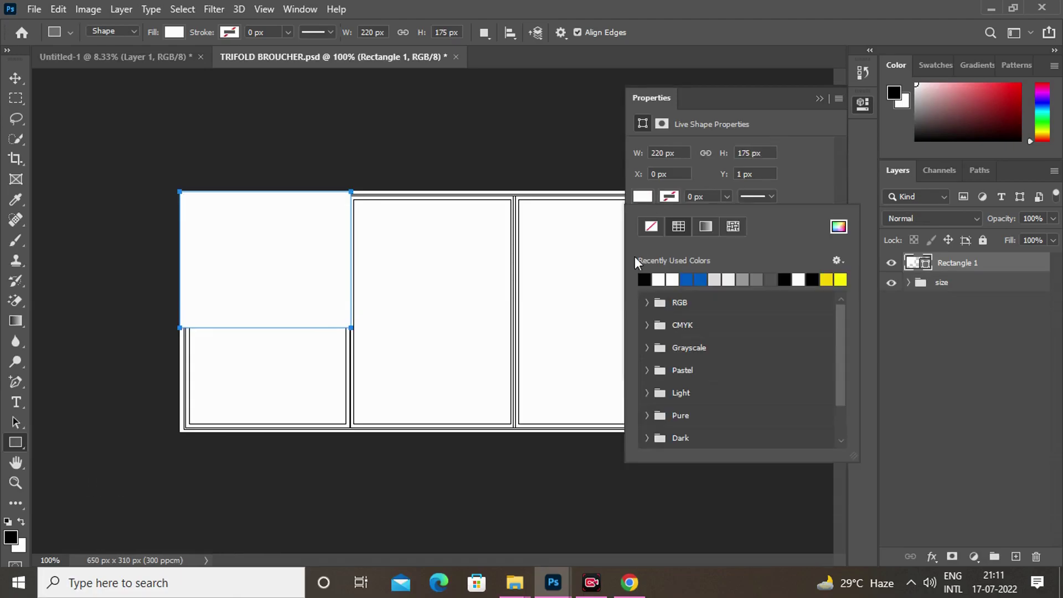
{"action": "left_click", "coordinate": [645, 279]}
{"action": "left_click", "coordinate": [820, 100]}
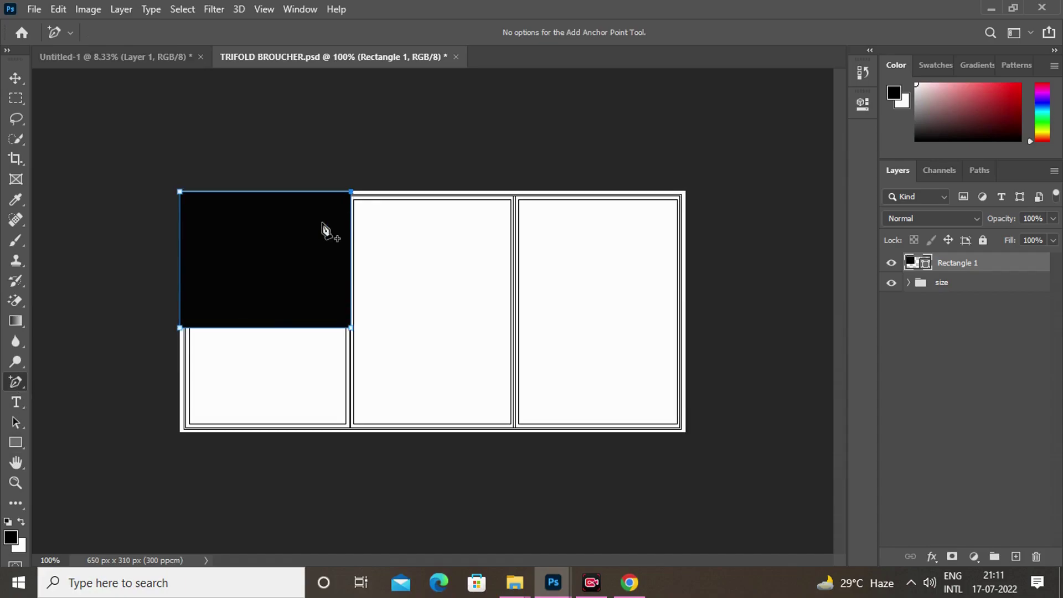
Slant the black rectangle by moving its two right corners straight down along the first fold, converting it to a regular path
{"action": "left_click_drag", "start_coordinate": [352, 193], "coordinate": [351, 258]}
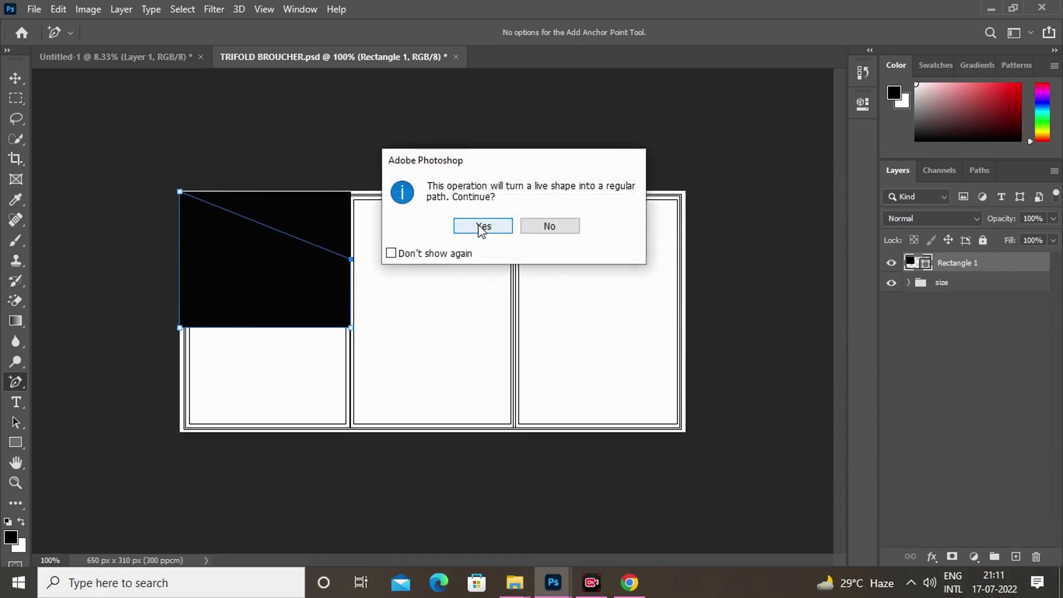
{"action": "left_click", "coordinate": [482, 227]}
{"action": "left_click_drag", "start_coordinate": [351, 328], "coordinate": [355, 360]}
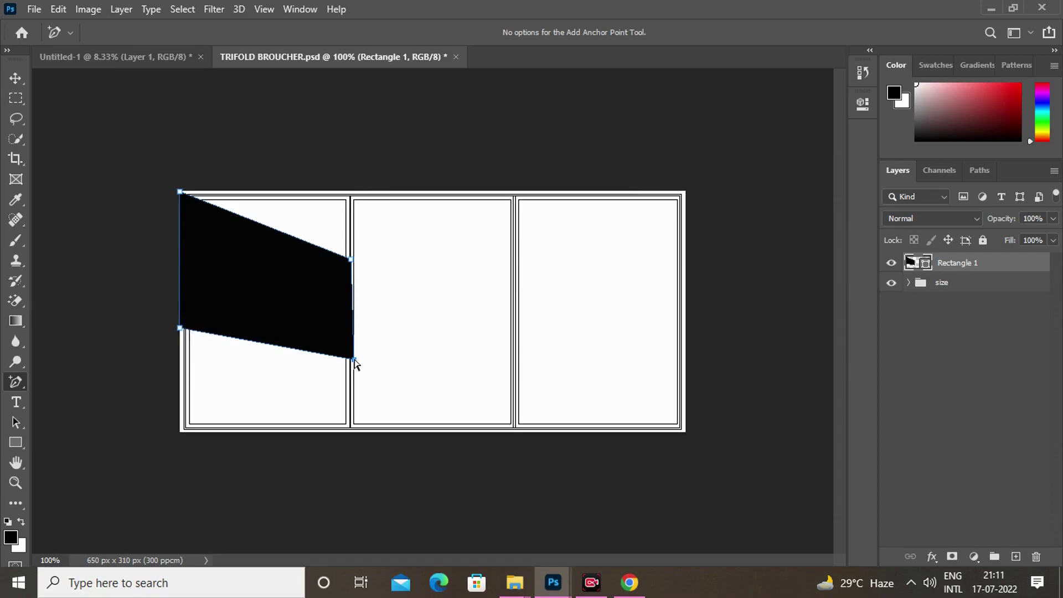
{"action": "key", "text": "ctrl+z"}
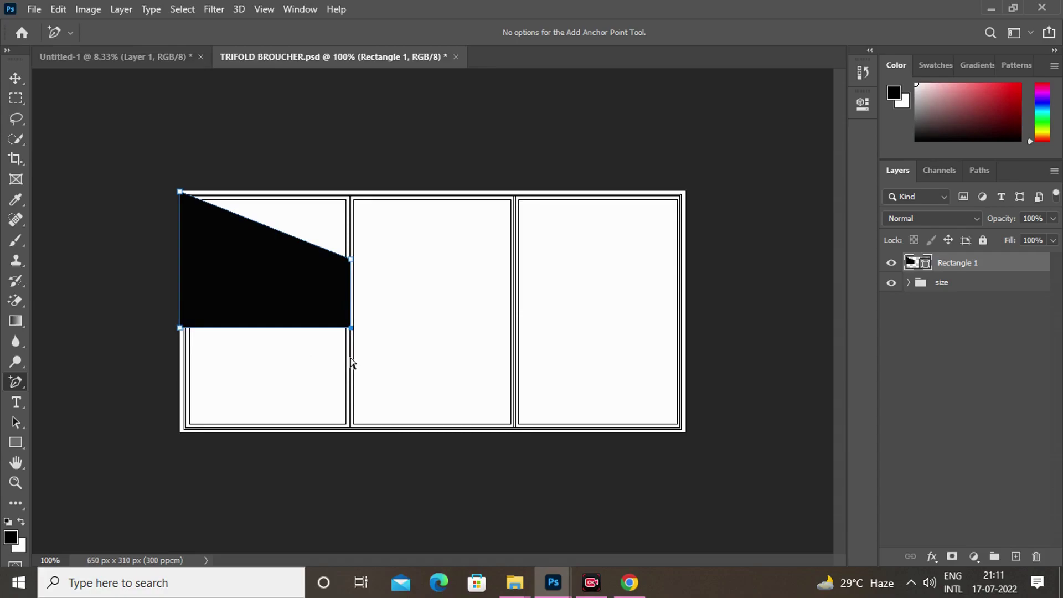
{"action": "left_click_drag", "start_coordinate": [352, 329], "coordinate": [352, 365]}
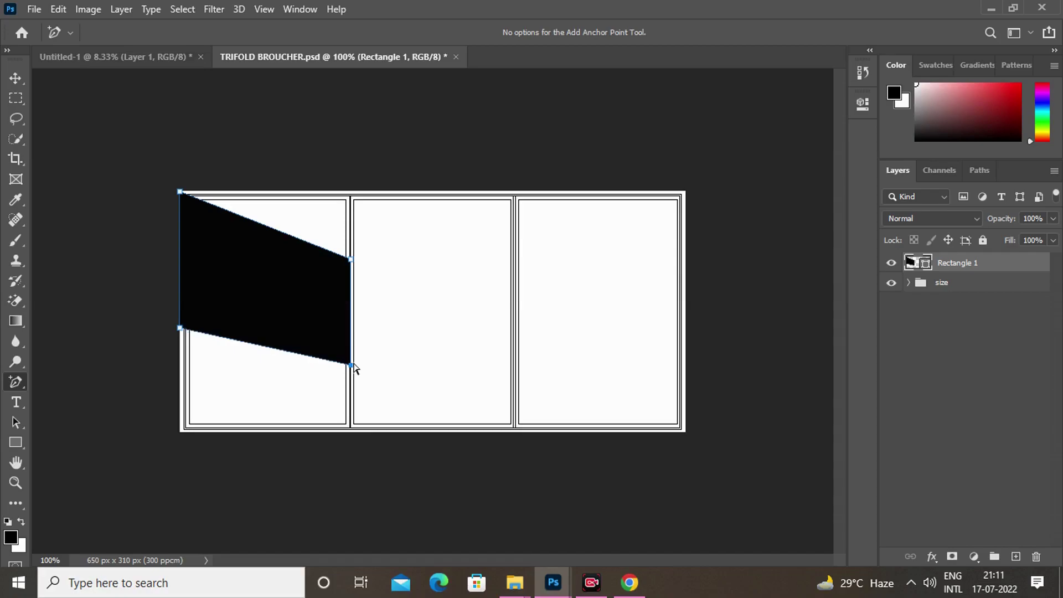
{"action": "left_click", "coordinate": [14, 79]}
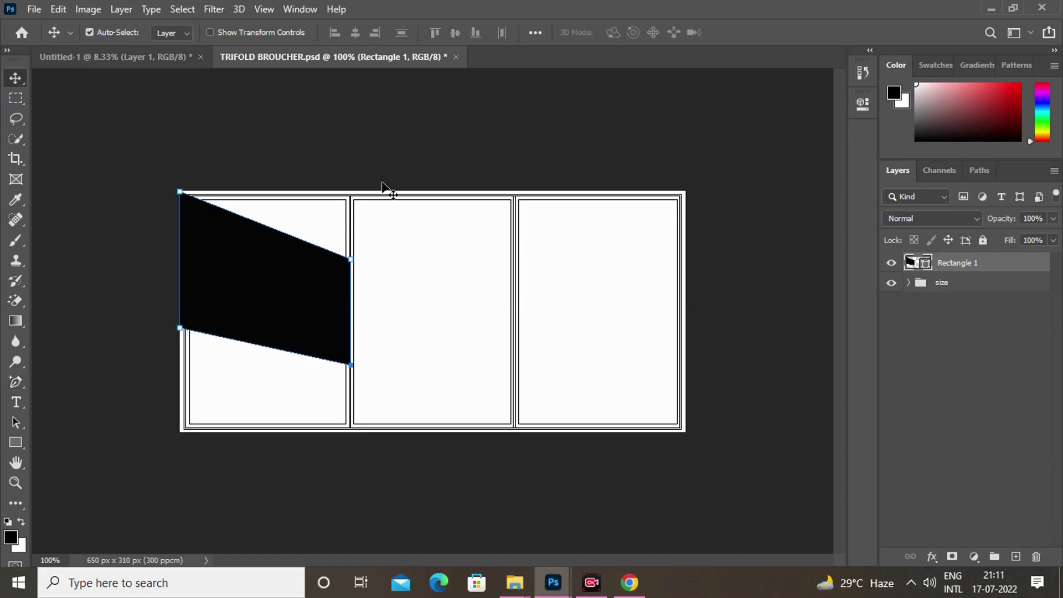
{"action": "left_click", "coordinate": [394, 161]}
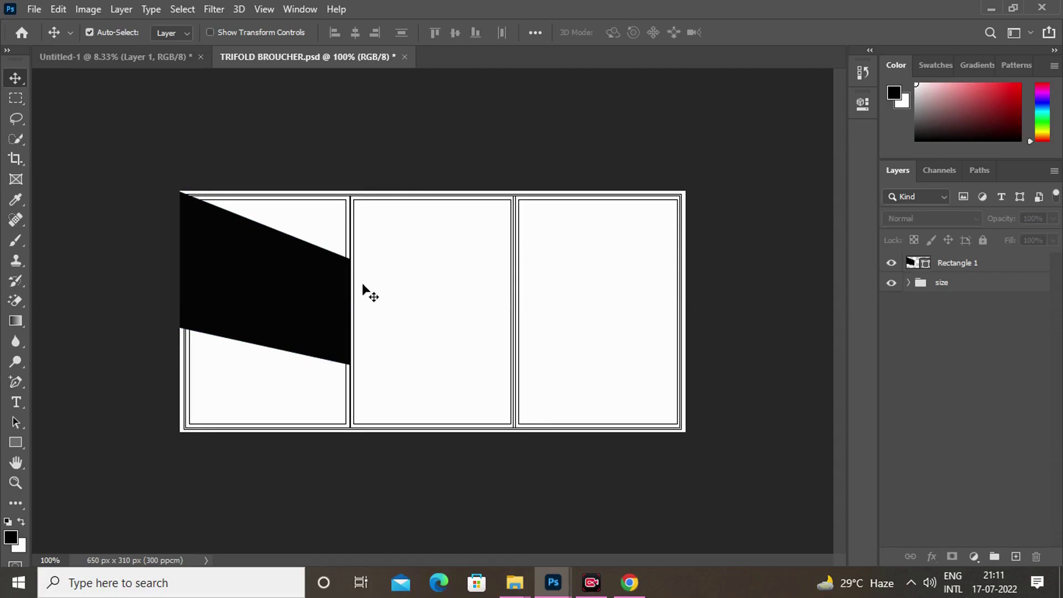
Duplicate the slanted black shape and place the copy over the third panel, against the page's right edge
{"action": "left_click", "coordinate": [299, 289]}
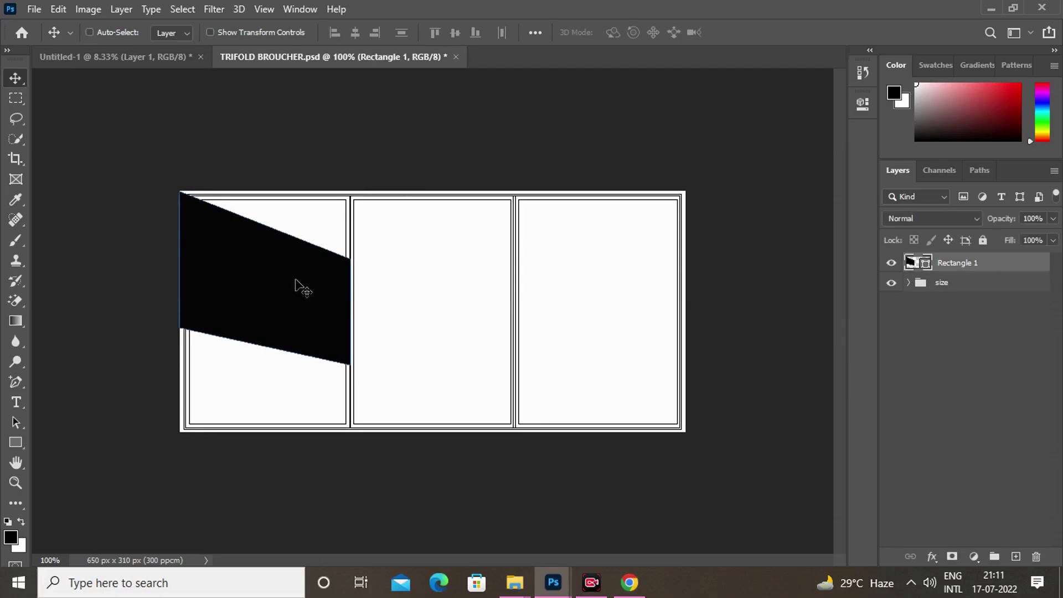
{"action": "key", "text": "ctrl+j"}
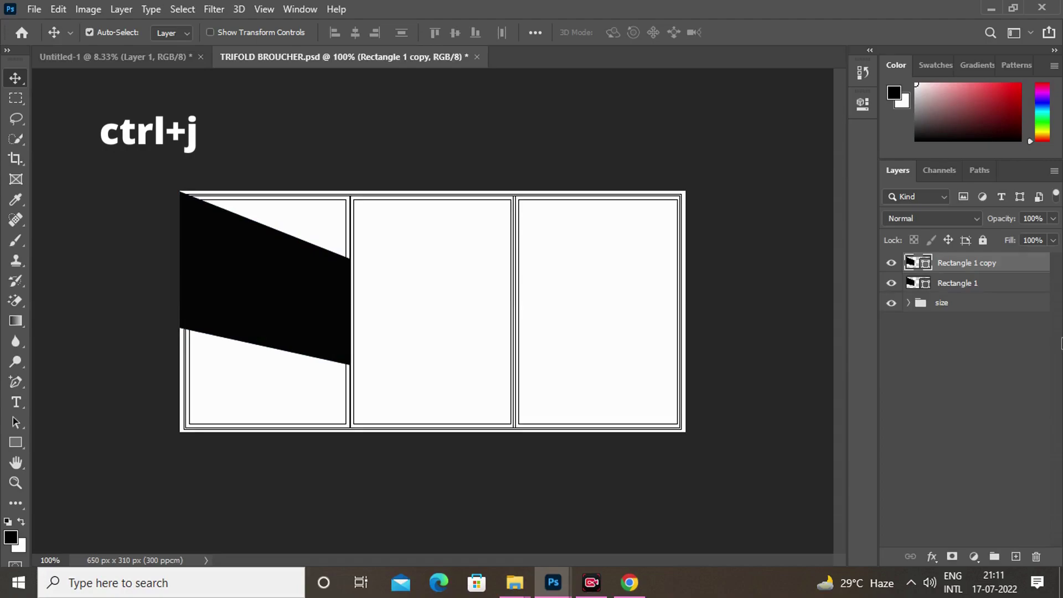
{"action": "left_click_drag", "start_coordinate": [303, 280], "coordinate": [642, 340]}
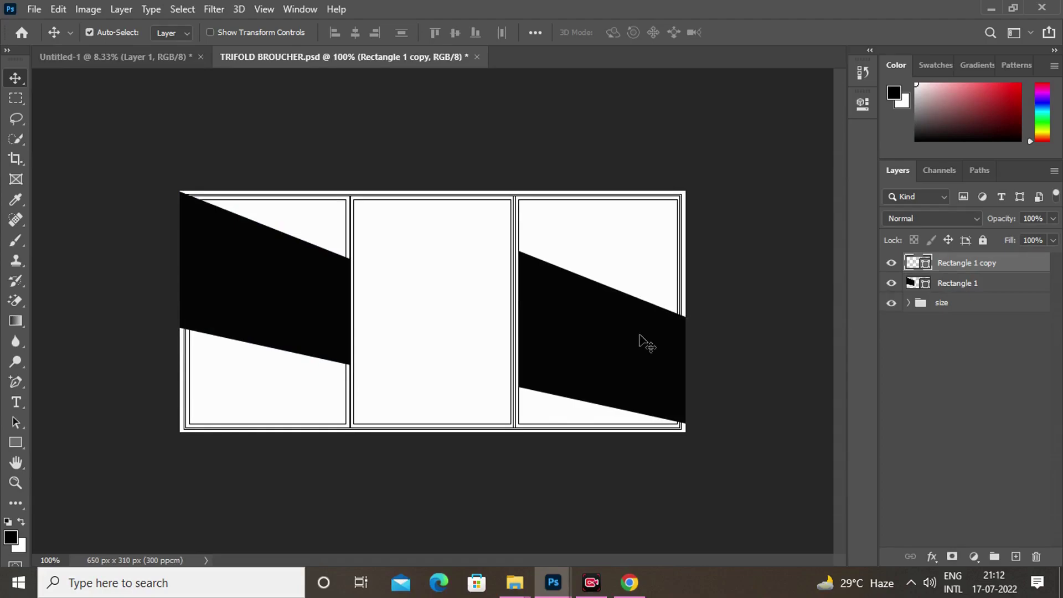
Nudge the copied shape down until its lower right corner meets the page's bottom right corner
{"action": "key", "text": "Down"}
{"action": "key", "text": "Down"}
{"action": "key", "text": "Down"}
{"action": "key", "text": "Down"}
{"action": "key", "text": "Down"}
{"action": "key", "text": "Down"}
{"action": "key", "text": "Down"}
{"action": "key", "text": "Down"}
{"action": "key", "text": "Down"}
{"action": "key", "text": "Down"}
{"action": "key", "text": "Down"}
{"action": "key", "text": "Down"}
{"action": "key", "text": "Down"}
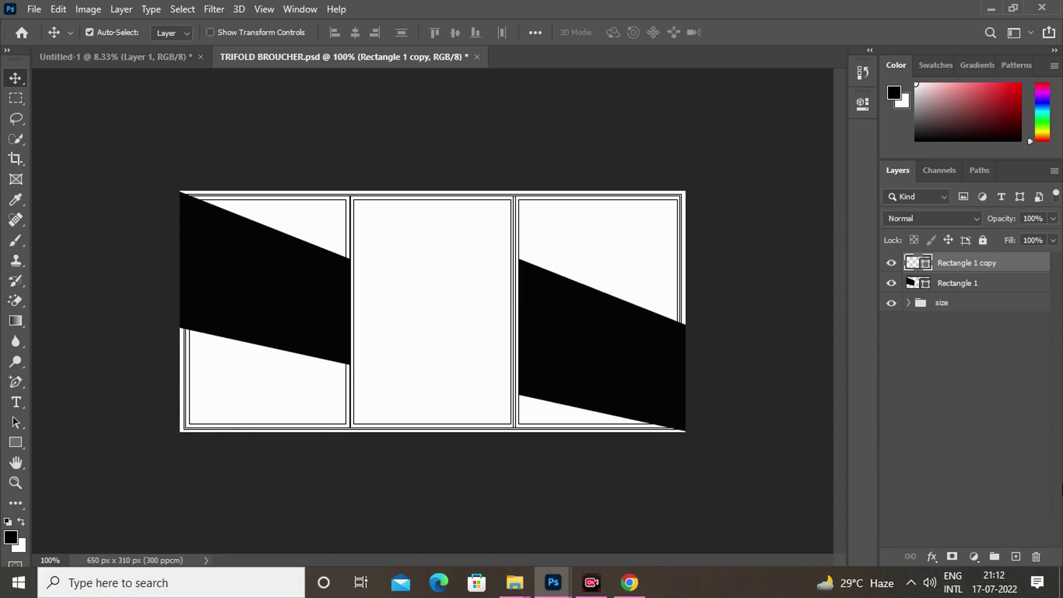
{"action": "key", "text": "Down"}
{"action": "key", "text": "Down"}
{"action": "key", "text": "Down"}
{"action": "key", "text": "Down"}
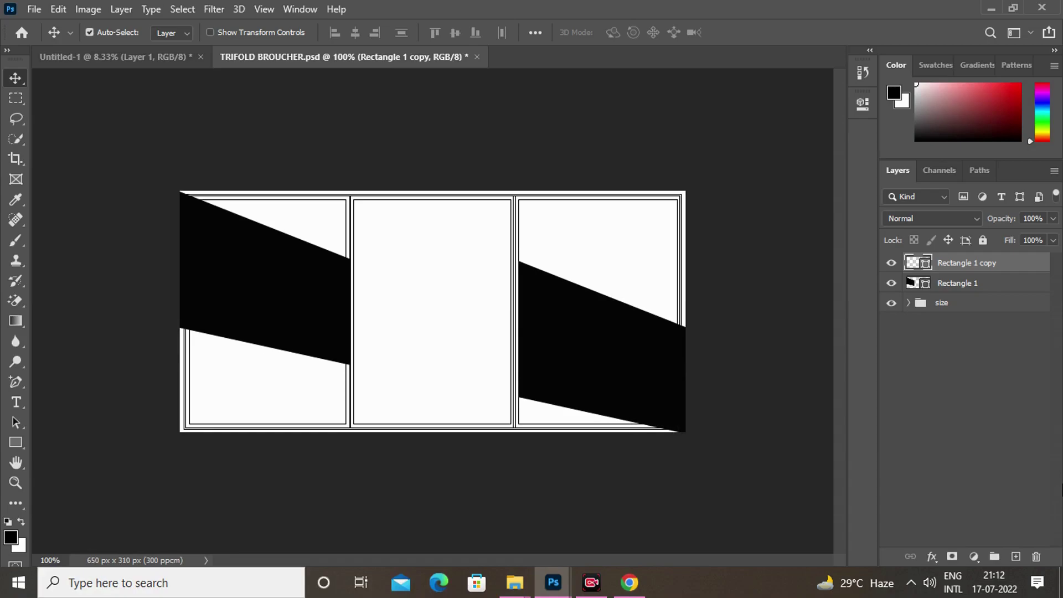
{"action": "key", "text": "Down"}
{"action": "key", "text": "Down"}
{"action": "key", "text": "Down"}
{"action": "key", "text": "Down"}
{"action": "key", "text": "Down"}
{"action": "key", "text": "Down"}
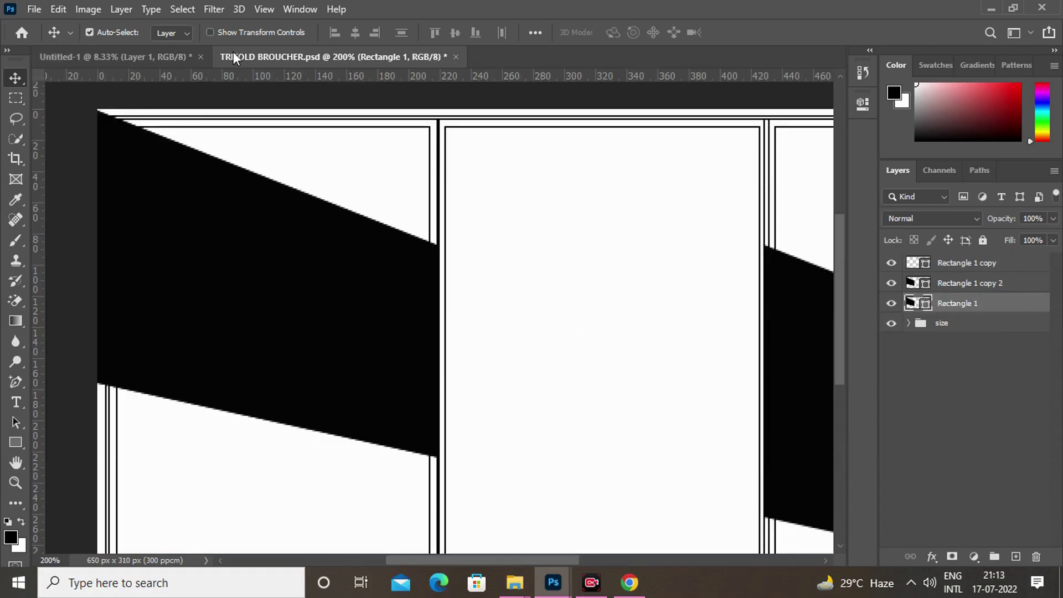
Open the image IMG_20190412_194847 from the png folder inside Source
{"action": "left_click", "coordinate": [34, 10]}
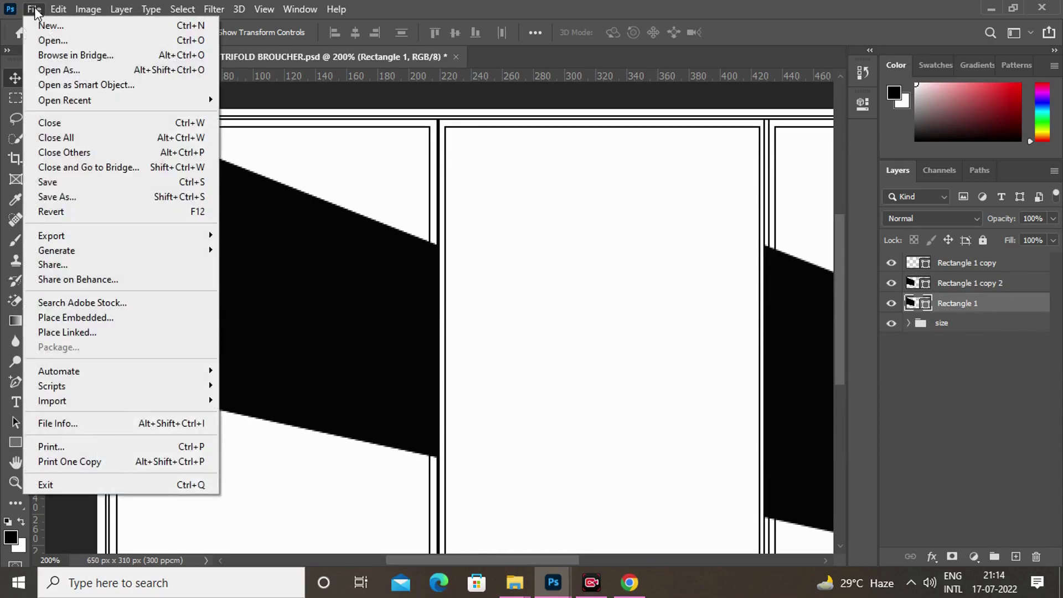
{"action": "left_click", "coordinate": [74, 44]}
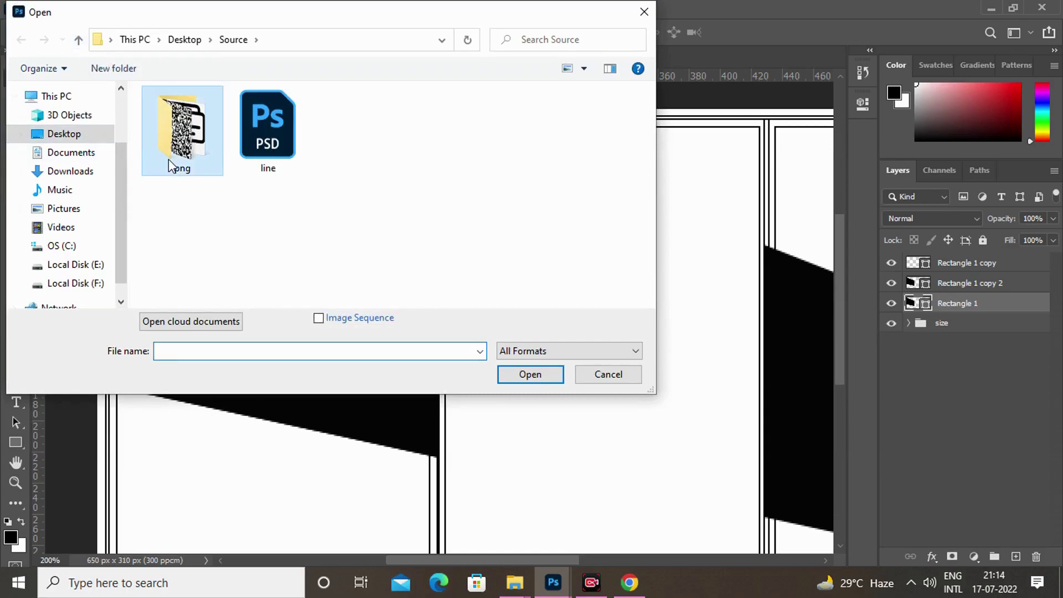
{"action": "double_click", "coordinate": [168, 158]}
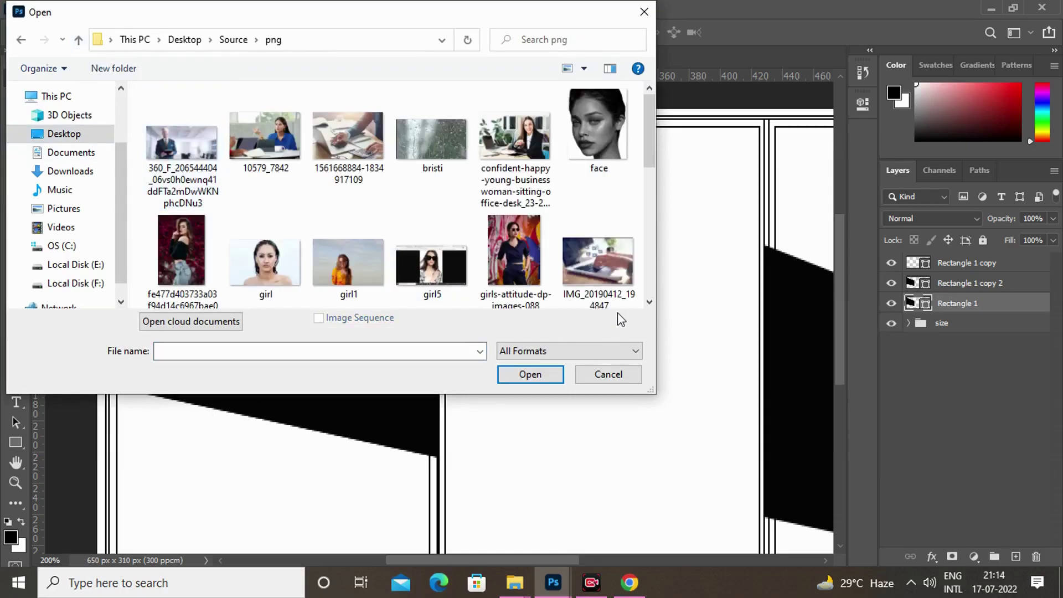
{"action": "left_click", "coordinate": [650, 302]}
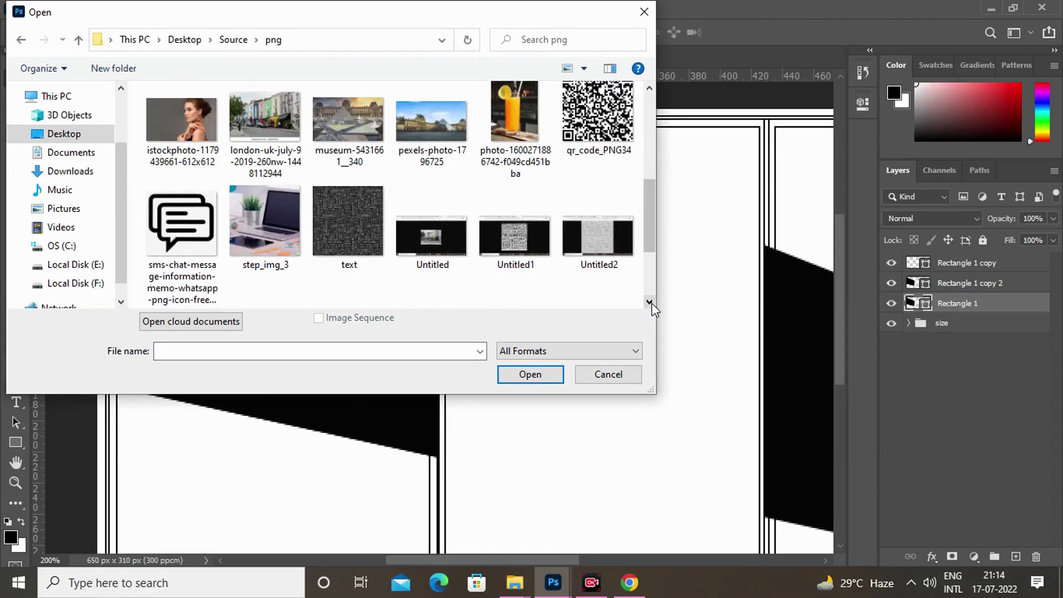
{"action": "left_click", "coordinate": [650, 302]}
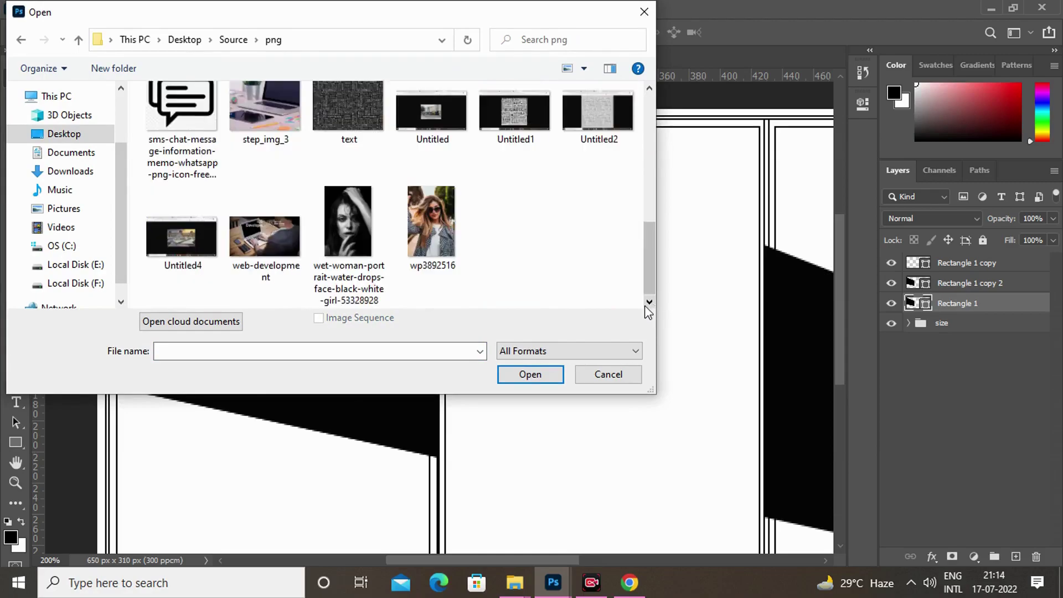
{"action": "left_click", "coordinate": [651, 88]}
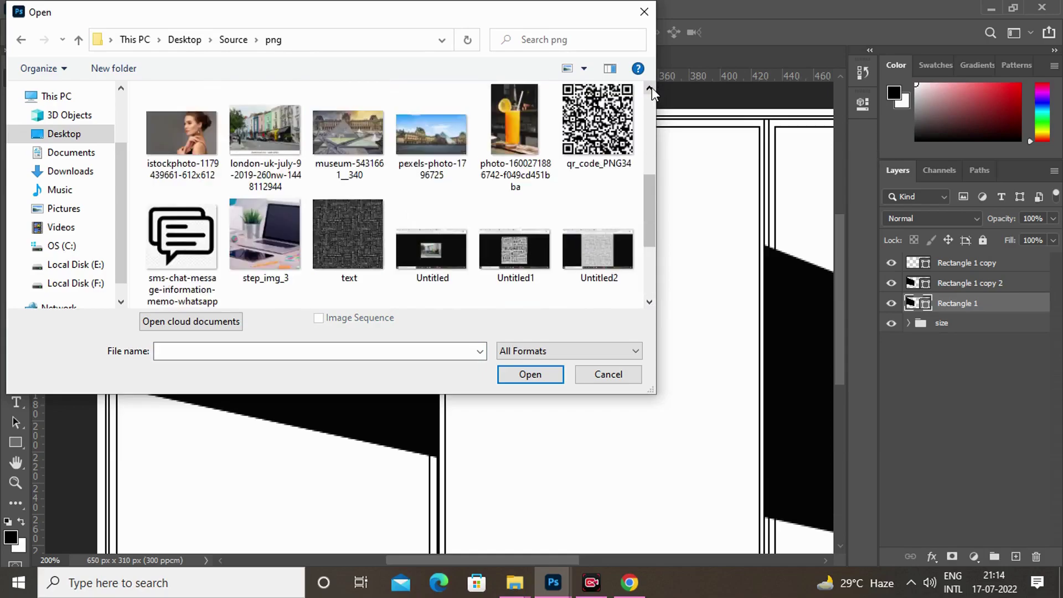
{"action": "left_click", "coordinate": [651, 87]}
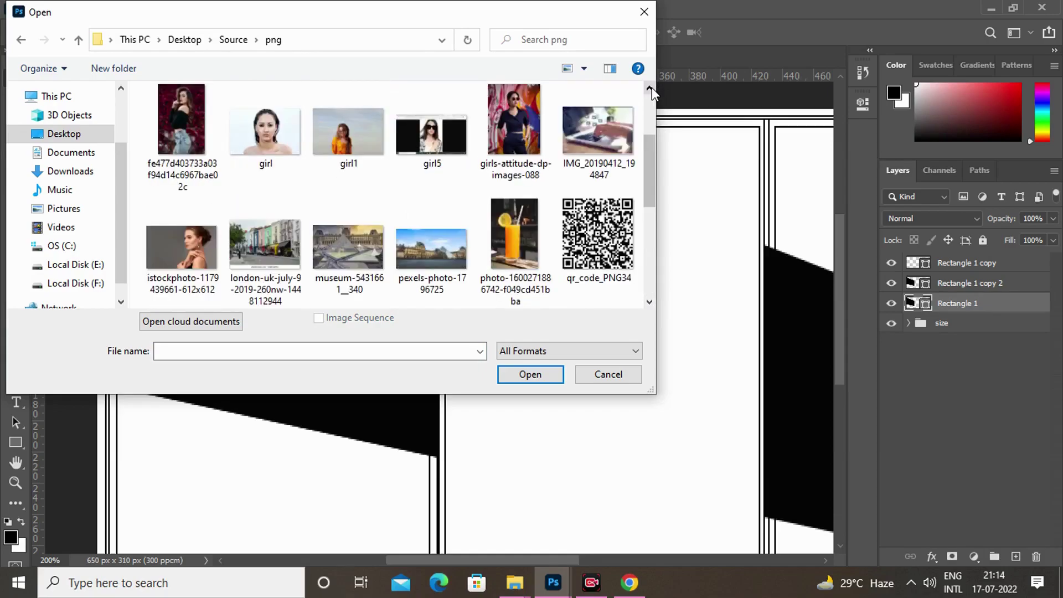
{"action": "left_click", "coordinate": [651, 88]}
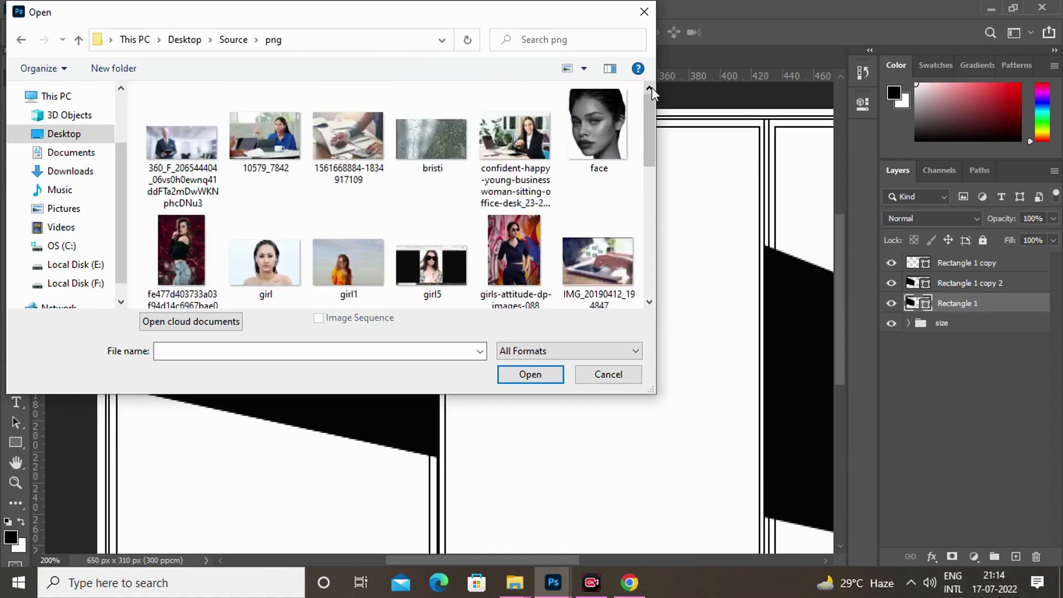
{"action": "left_click", "coordinate": [600, 258]}
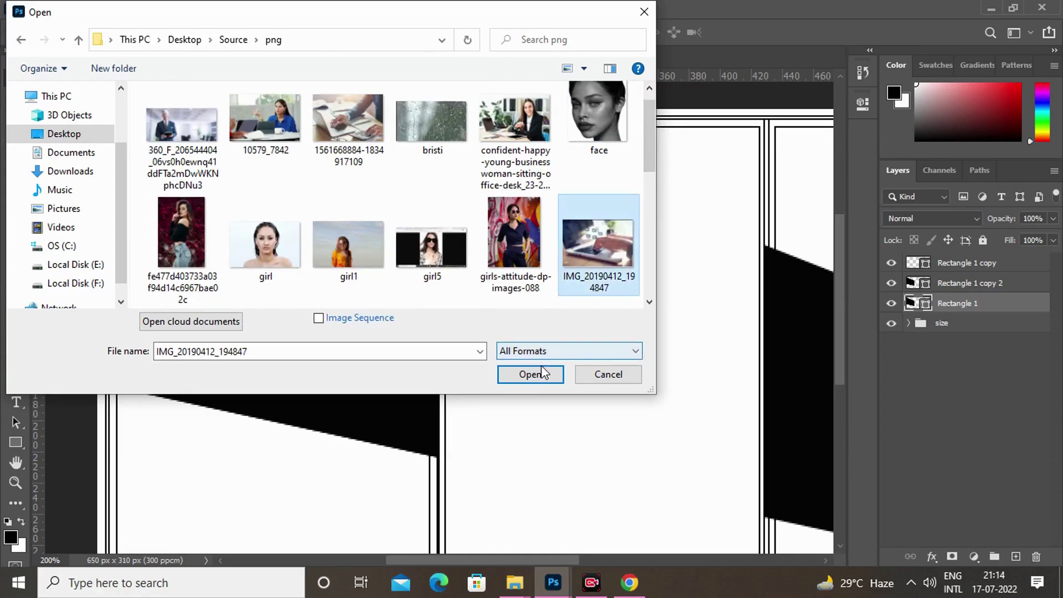
{"action": "left_click", "coordinate": [540, 380]}
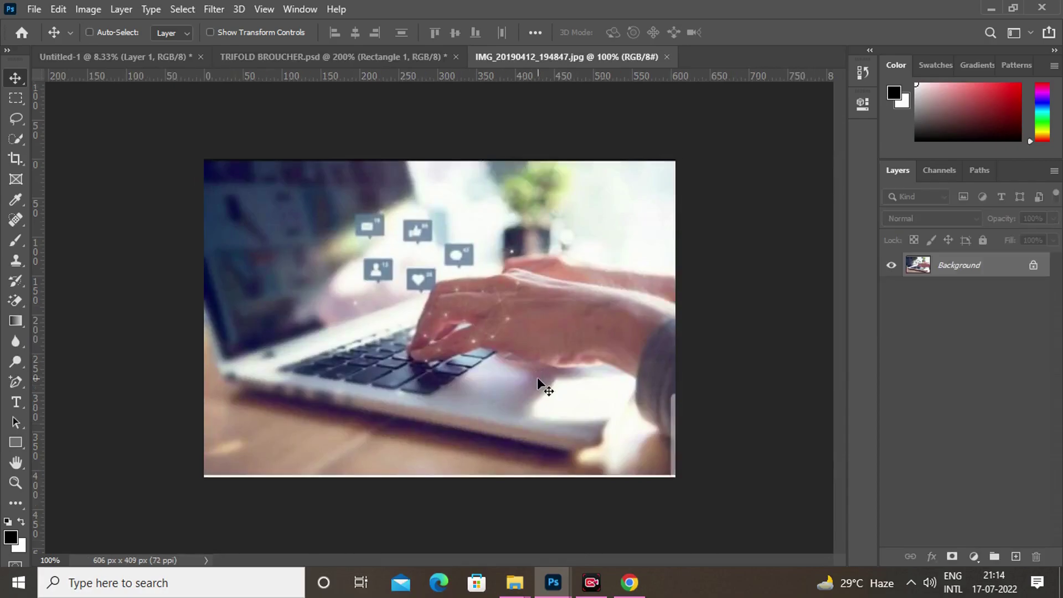
Copy the whole laptop photo and paste it into a selection of the Rectangle 1 shape in TRIFOLD BROUCHER.psd
{"action": "key", "text": "ctrl+a"}
{"action": "key", "text": "ctrl+c"}
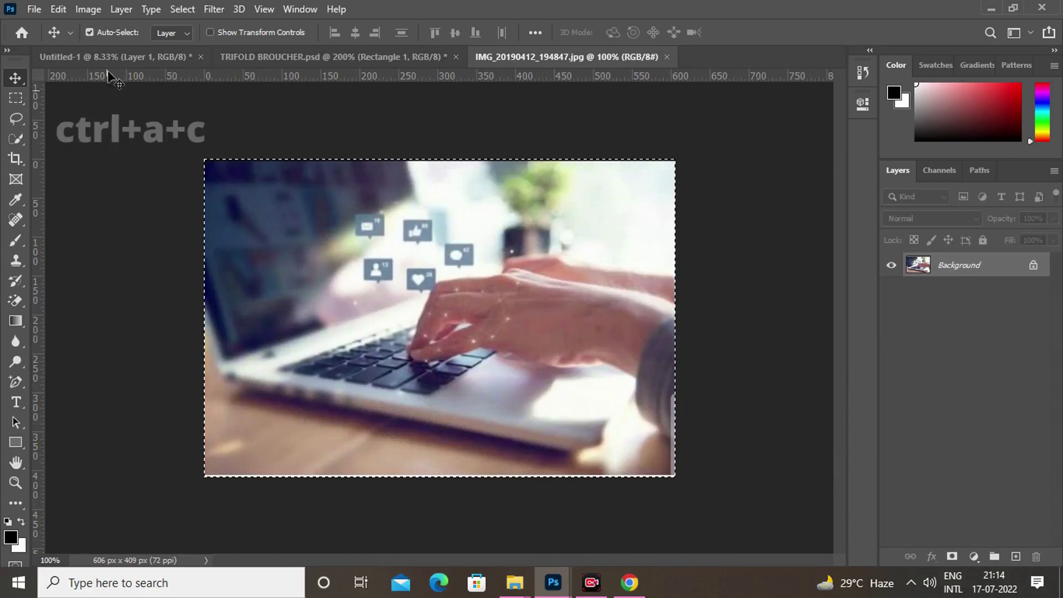
{"action": "left_click", "coordinate": [308, 55]}
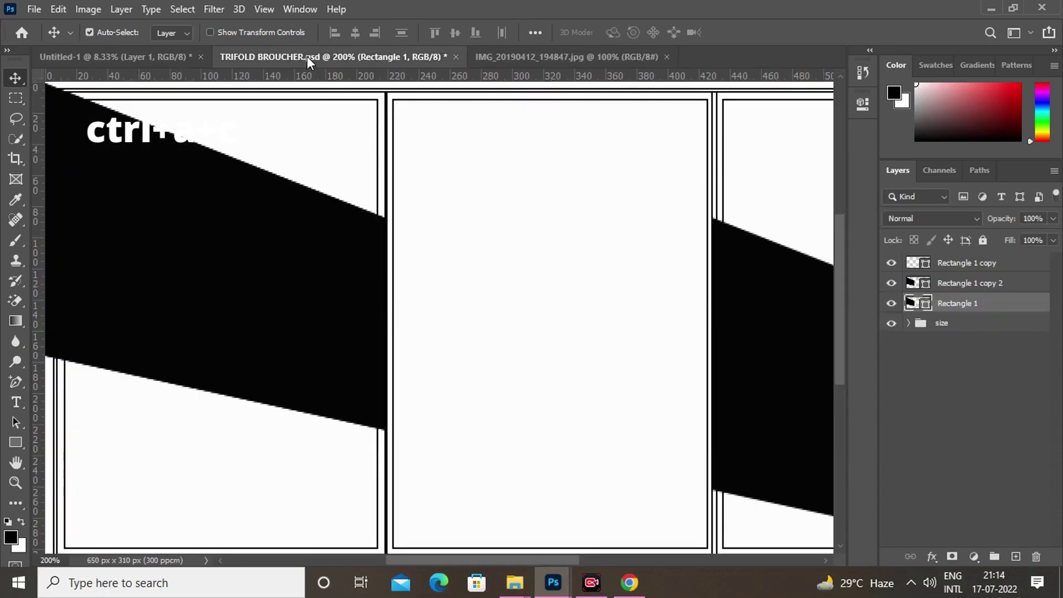
{"action": "left_click", "coordinate": [921, 306], "text": "ctrl"}
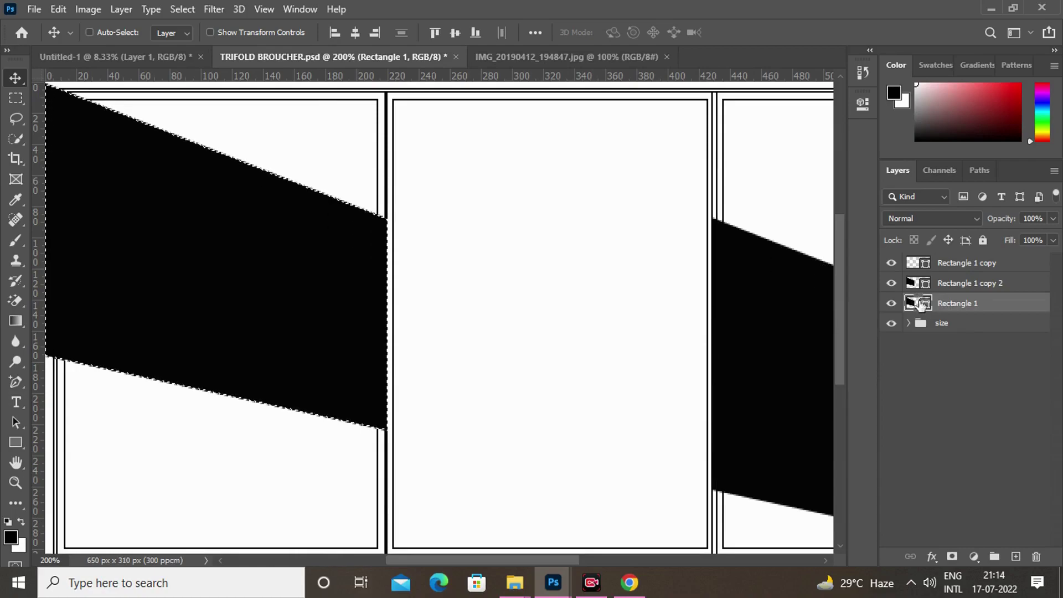
{"action": "key", "text": "ctrl+shift+alt+v"}
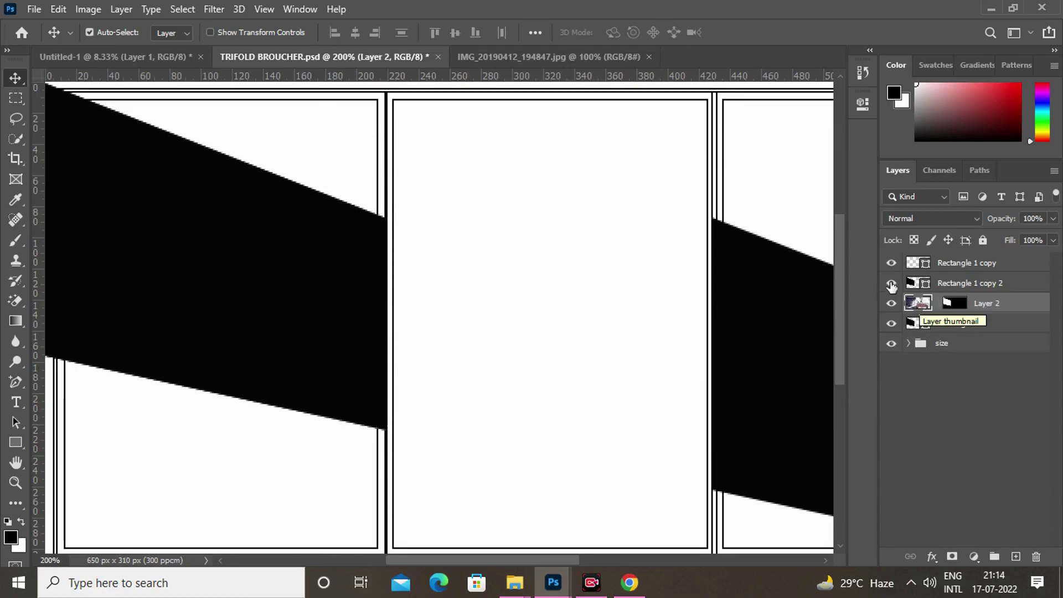
Hide Rectangle 1 copy 2 and scale the pasted photo to about 36.8% width and 63.6% height to fit the first panel
{"action": "left_click", "coordinate": [891, 284]}
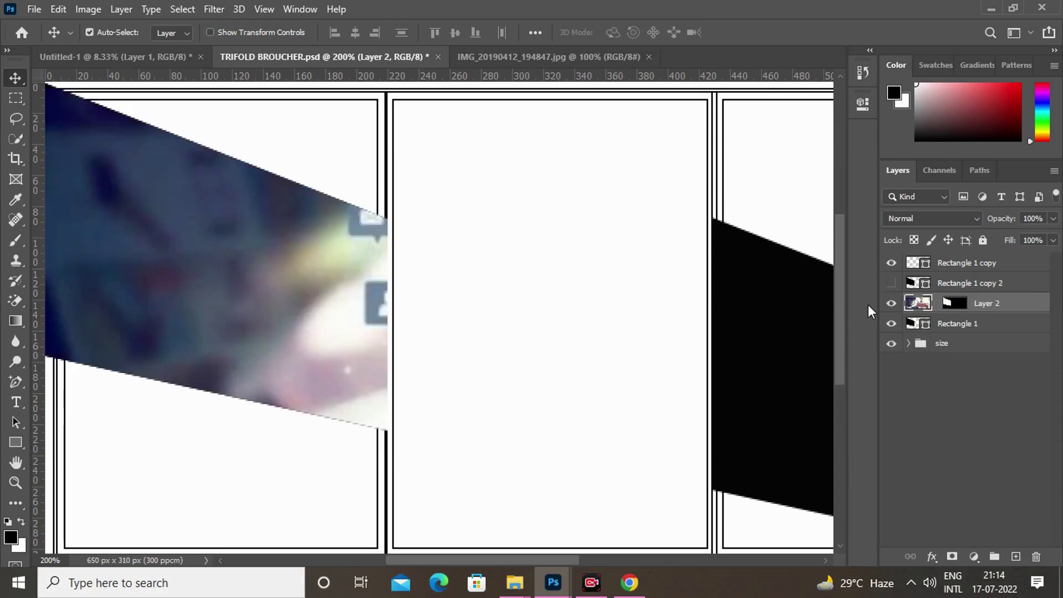
{"action": "left_click_drag", "start_coordinate": [564, 561], "coordinate": [540, 560]}
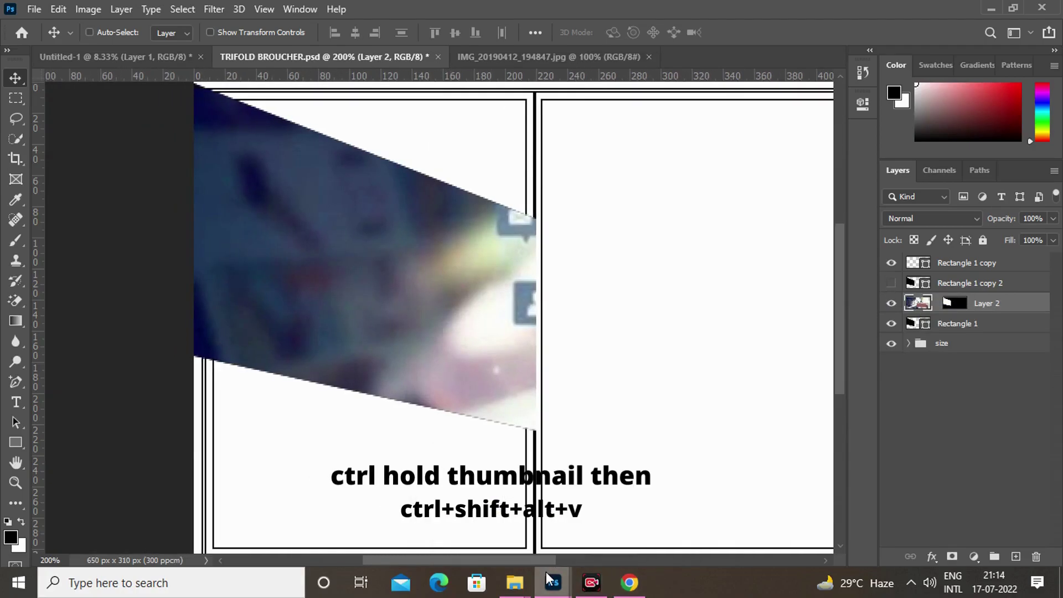
{"action": "key", "text": "ctrl+t"}
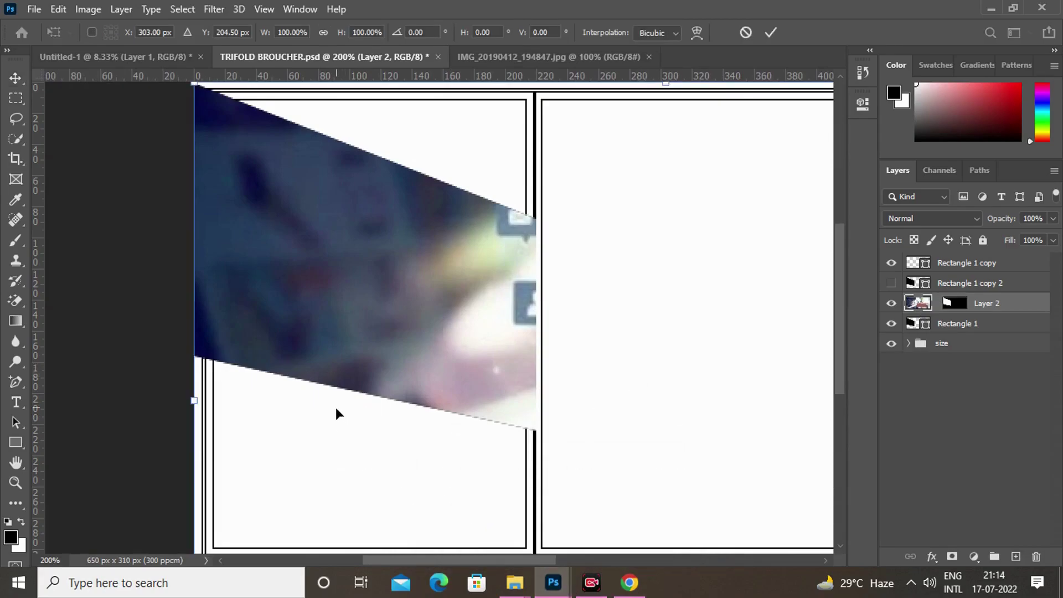
{"action": "key", "text": "ctrl+minus"}
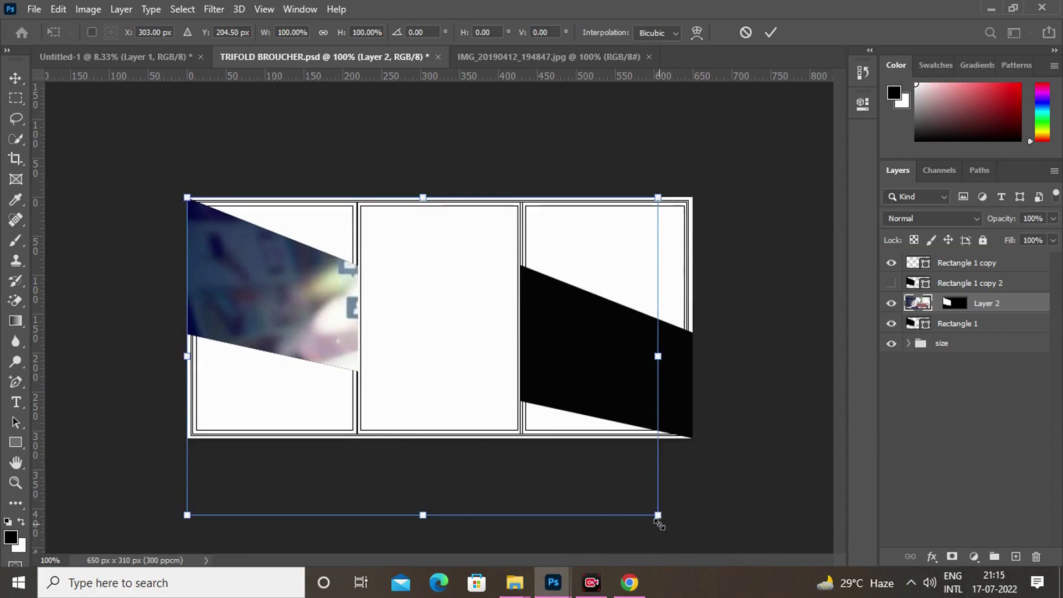
{"action": "left_click_drag", "start_coordinate": [420, 440], "coordinate": [361, 402]}
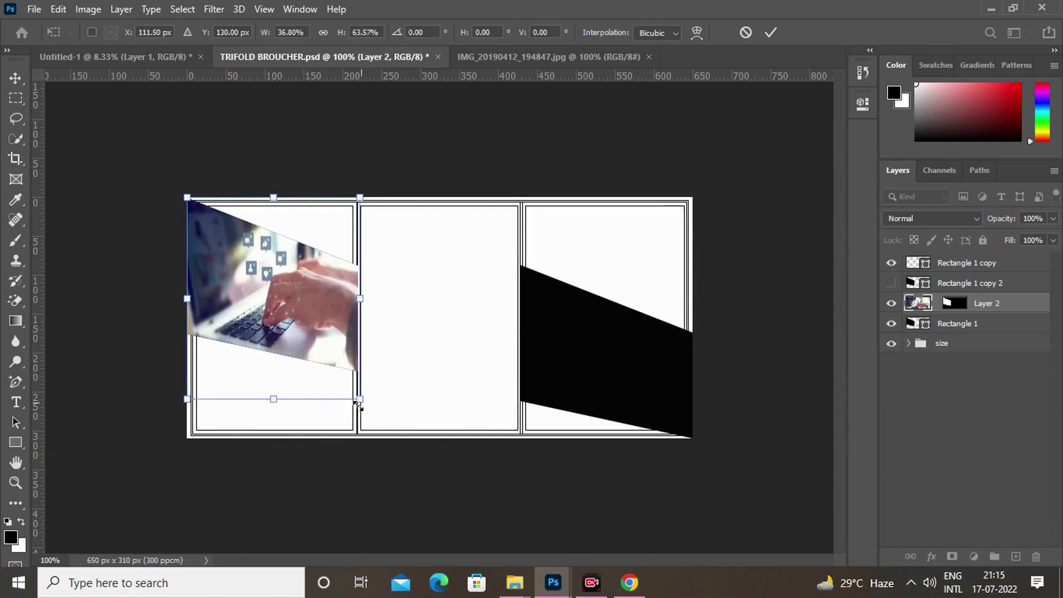
{"action": "left_click", "coordinate": [21, 80]}
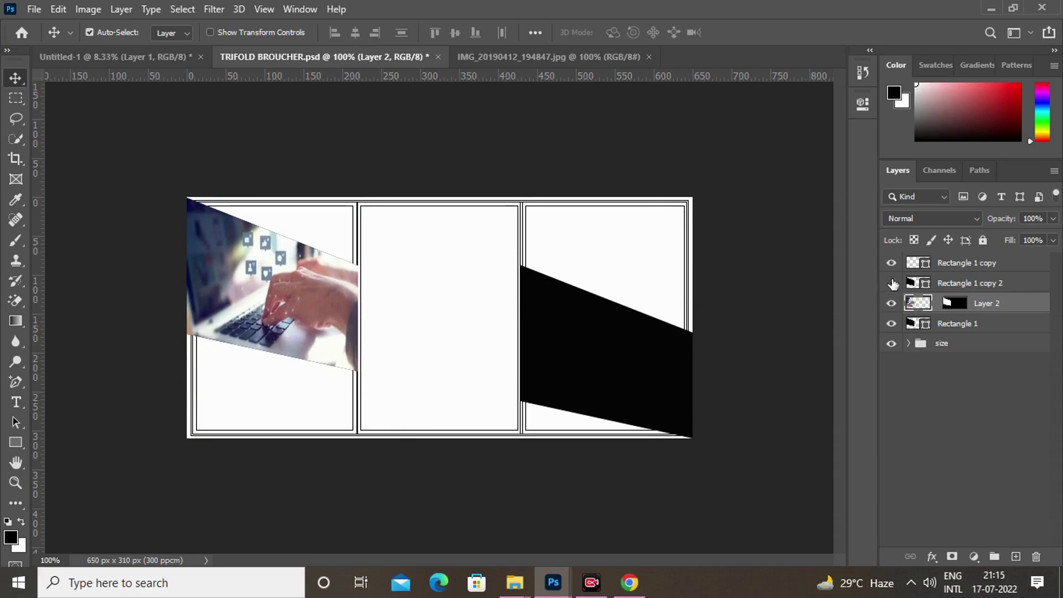
Show Rectangle 1 copy 2 and set the Rectangle tool's fill to the recently used blue
{"action": "left_click", "coordinate": [891, 283]}
{"action": "left_click", "coordinate": [15, 442]}
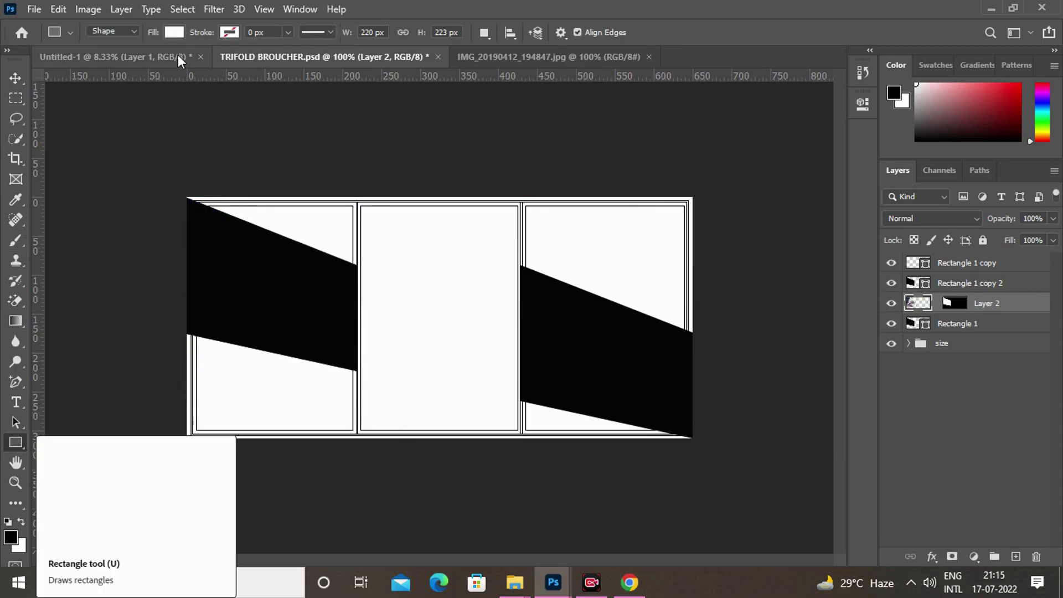
{"action": "left_click", "coordinate": [174, 33]}
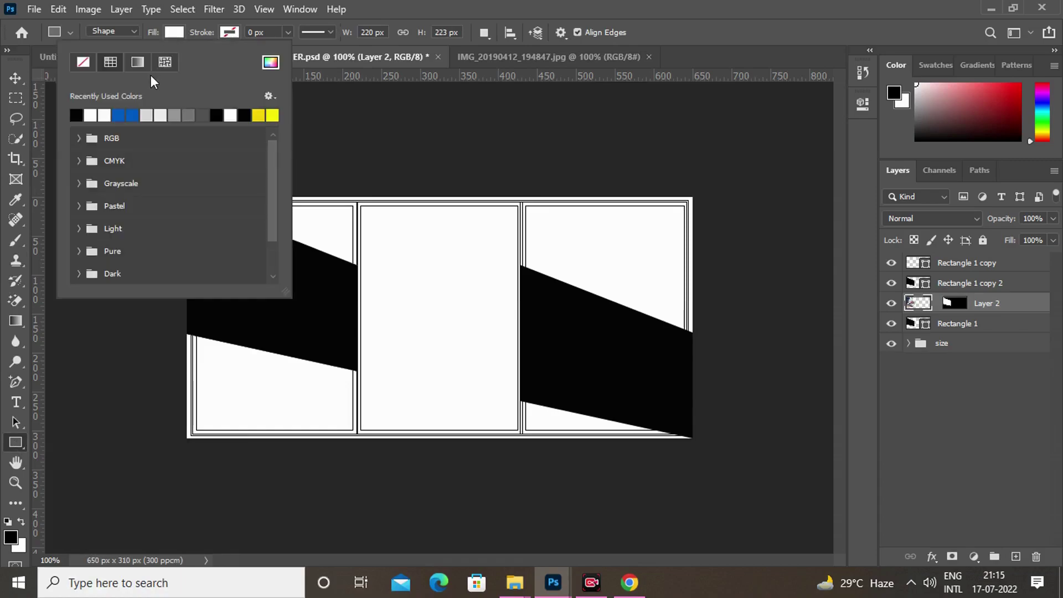
{"action": "left_click", "coordinate": [126, 115]}
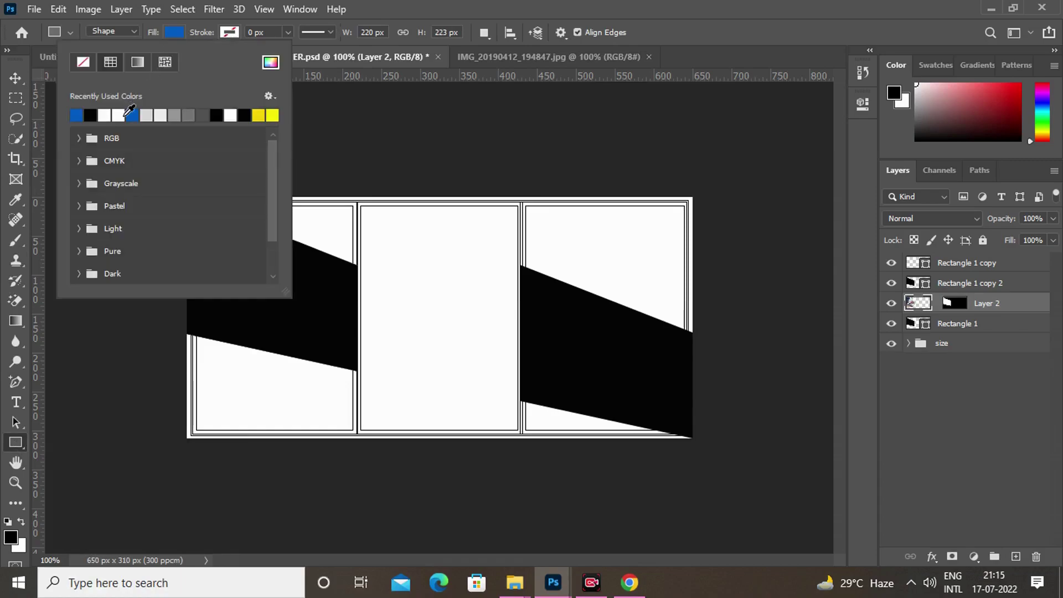
{"action": "left_click", "coordinate": [22, 79]}
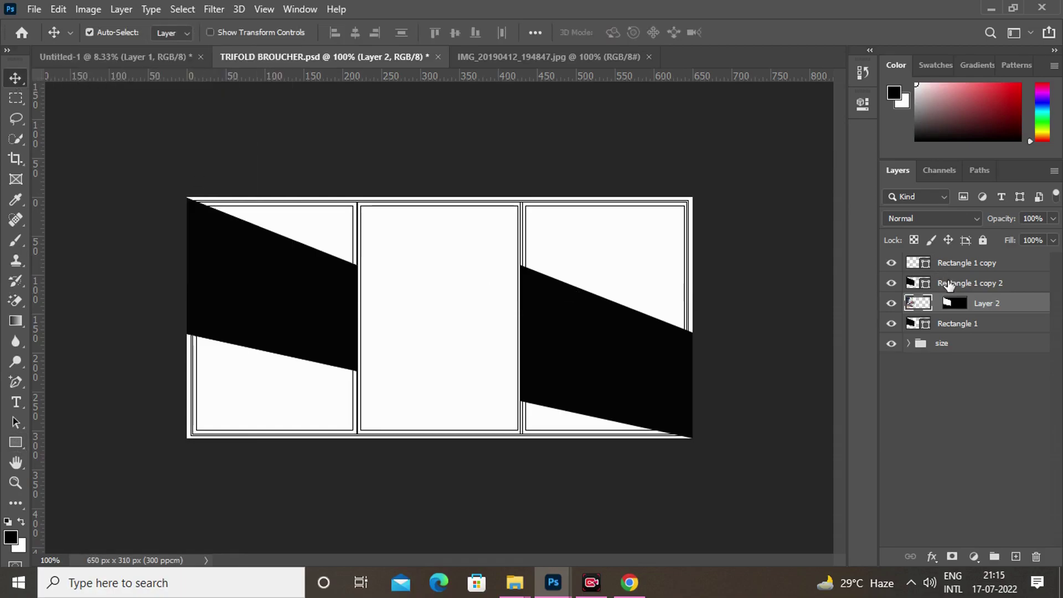
Recolour the Rectangle 1 copy 2 shape over the first panel's photo with the recently used blue
{"action": "double_click", "coordinate": [949, 284]}
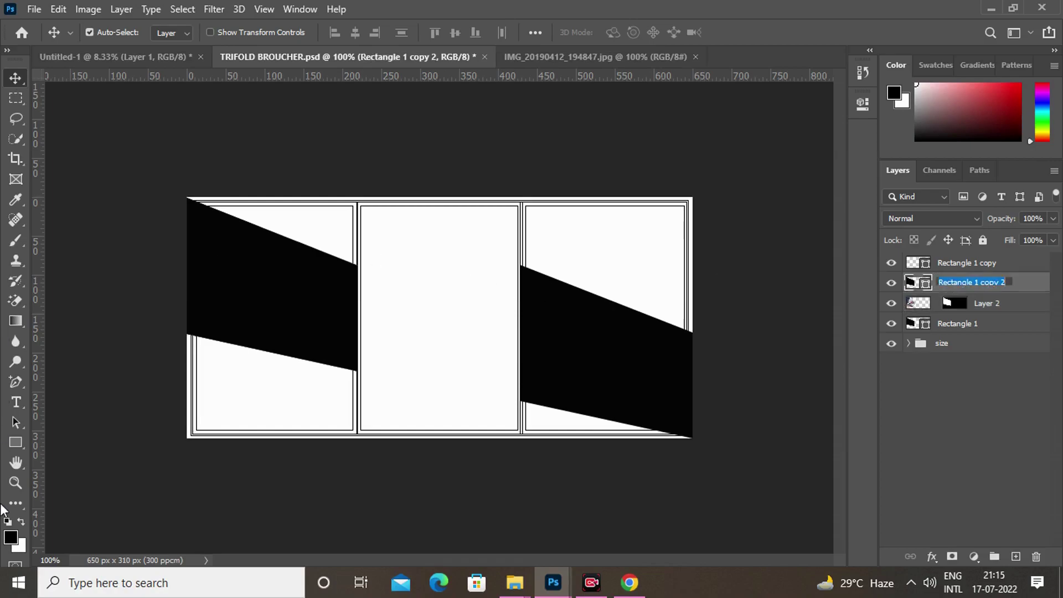
{"action": "left_click", "coordinate": [17, 443]}
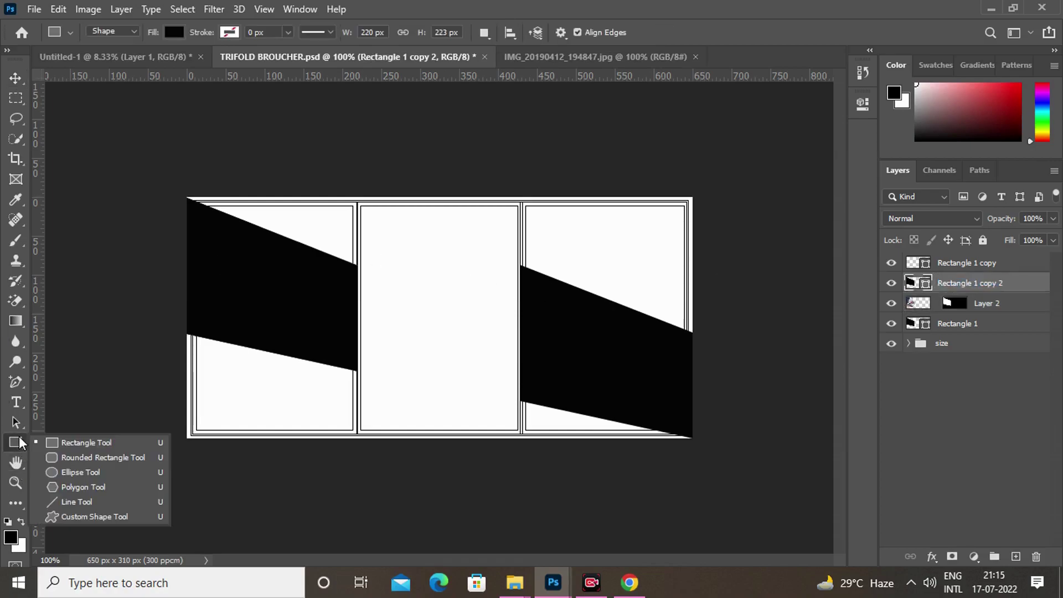
{"action": "left_click", "coordinate": [174, 31]}
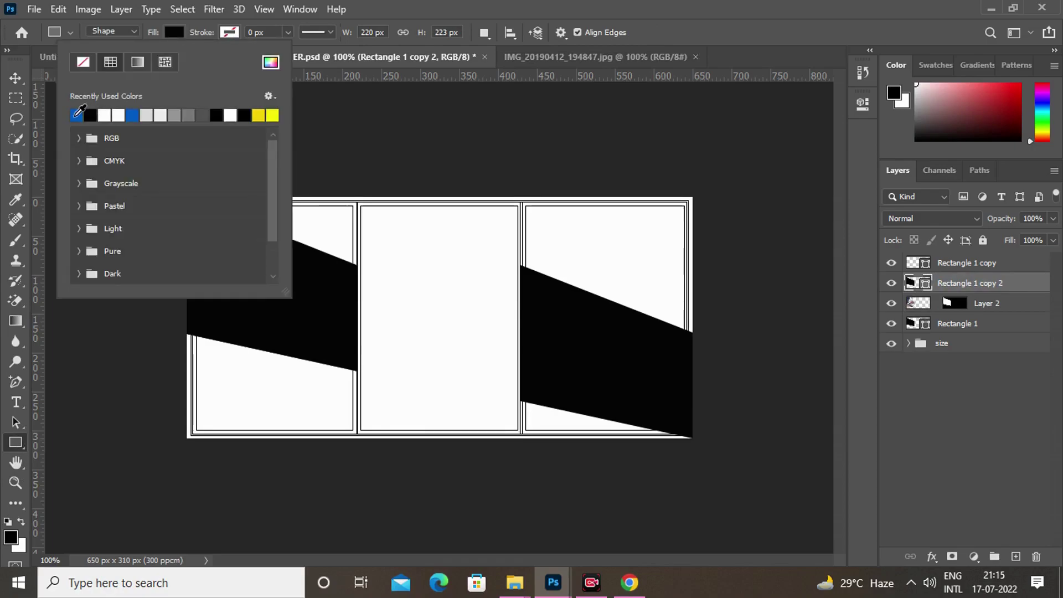
{"action": "left_click", "coordinate": [78, 114]}
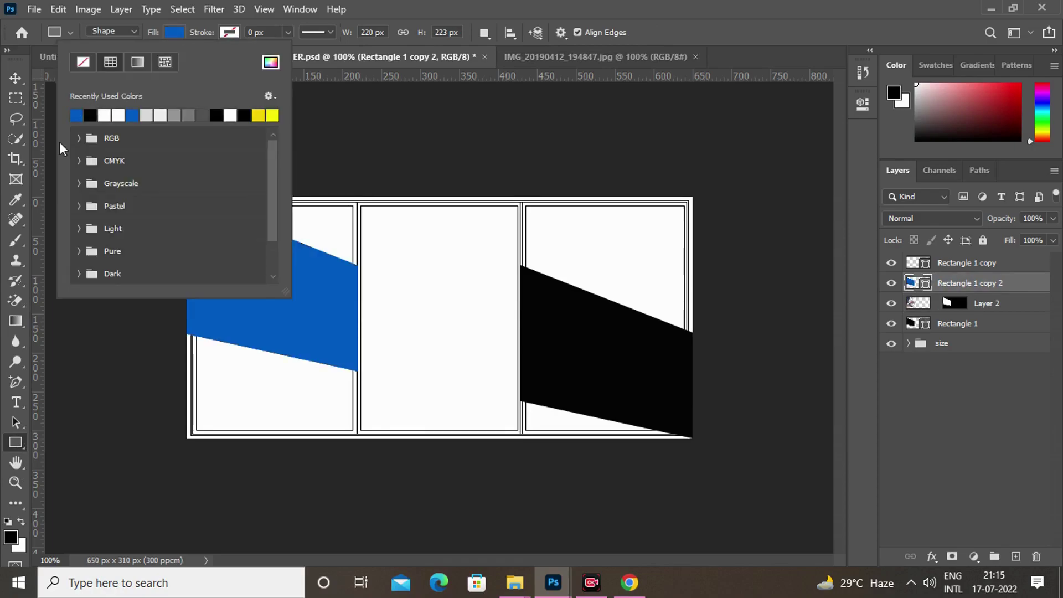
{"action": "left_click", "coordinate": [15, 78]}
Lower Rectangle 1 copy 2 to 71% fill and 62% opacity as a blue tint over the laptop photo, then deselect the layer
{"action": "left_click", "coordinate": [1052, 240]}
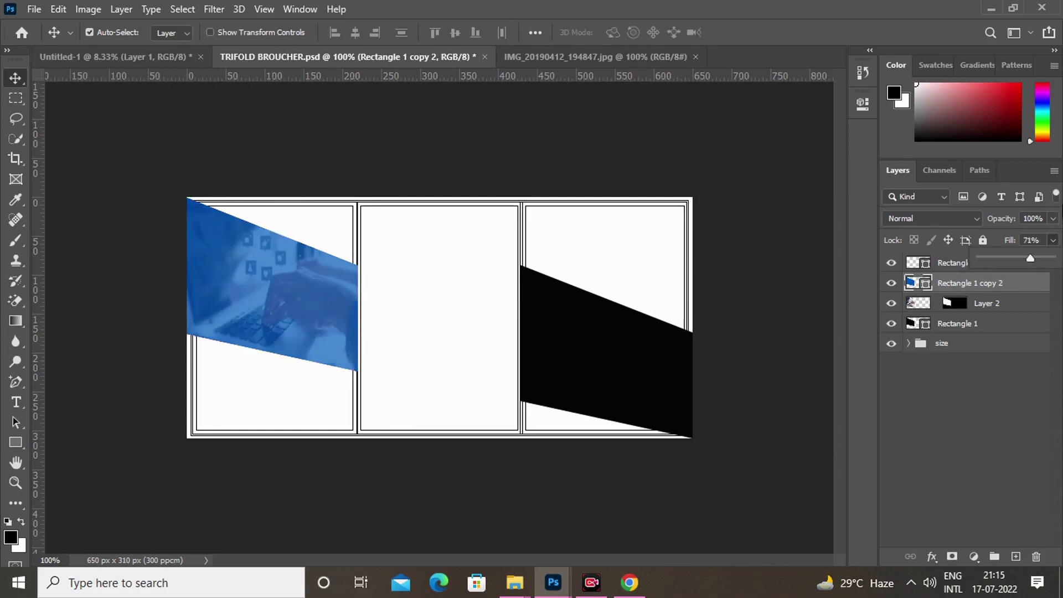
{"action": "left_click", "coordinate": [1052, 219]}
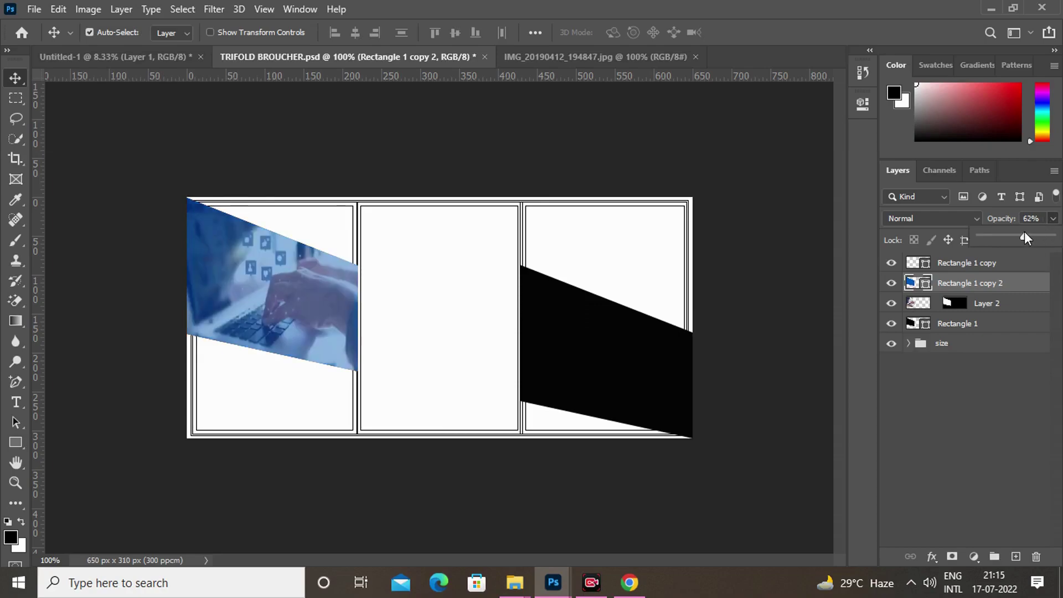
{"action": "left_click", "coordinate": [732, 240]}
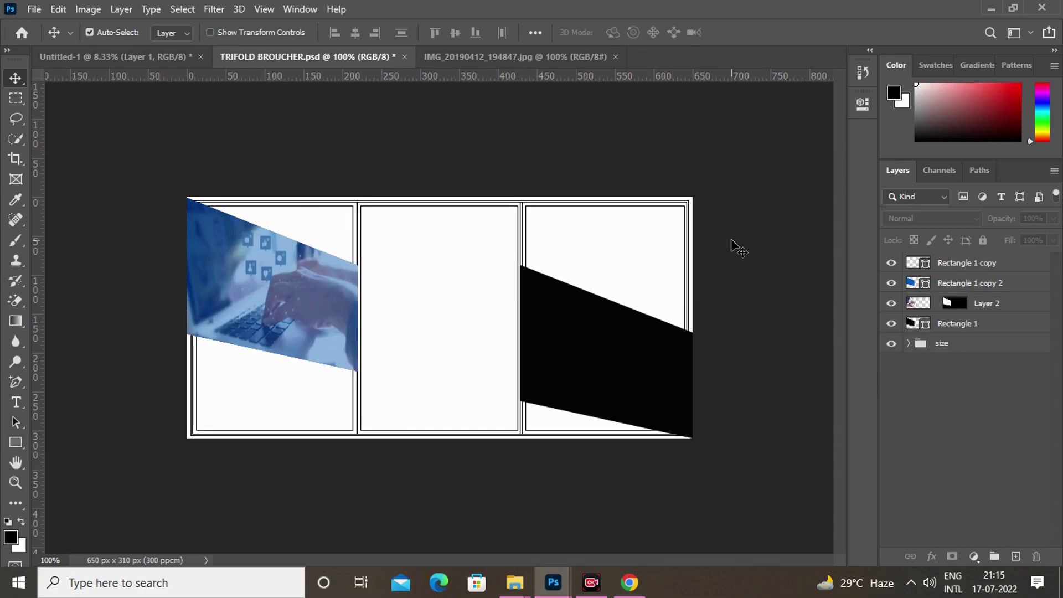
Duplicate the black shape layer on the third panel, hide the duplicate and reselect the original Rectangle 1 copy
{"action": "left_click", "coordinate": [583, 356]}
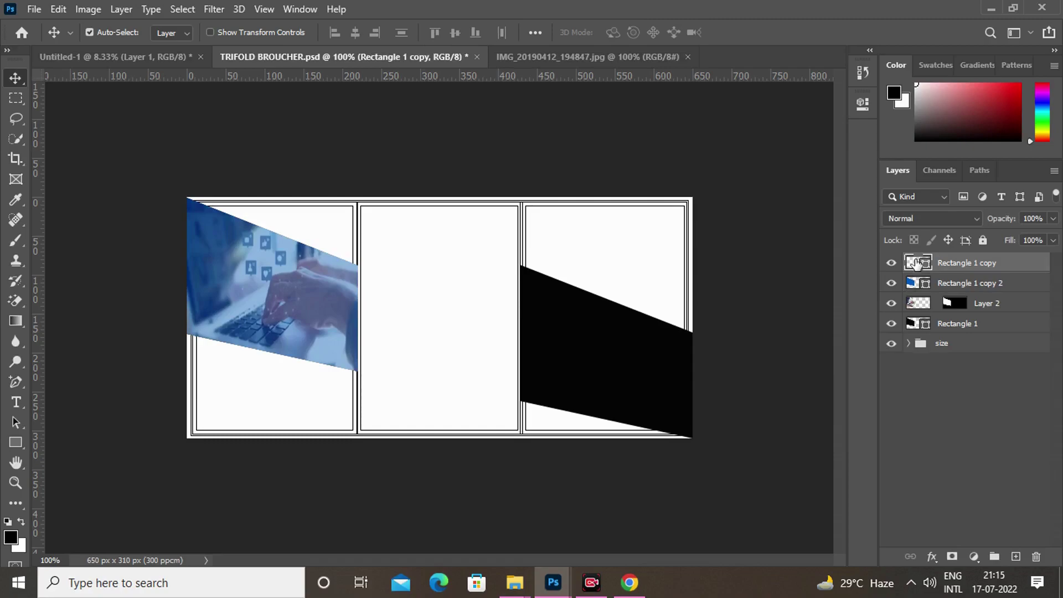
{"action": "key", "text": "ctrl+j"}
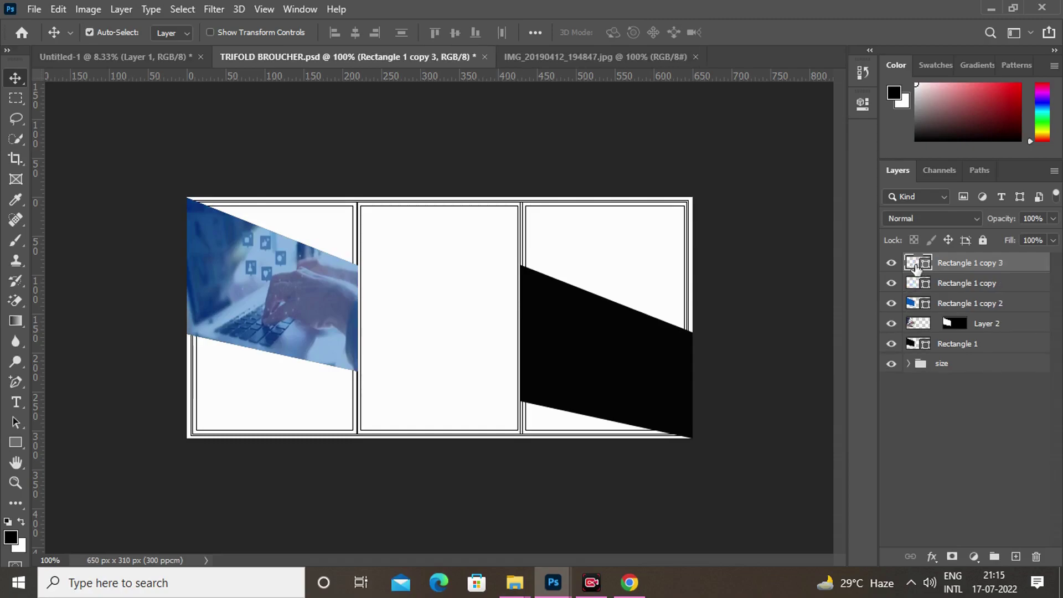
{"action": "left_click", "coordinate": [918, 284]}
{"action": "left_click", "coordinate": [891, 262]}
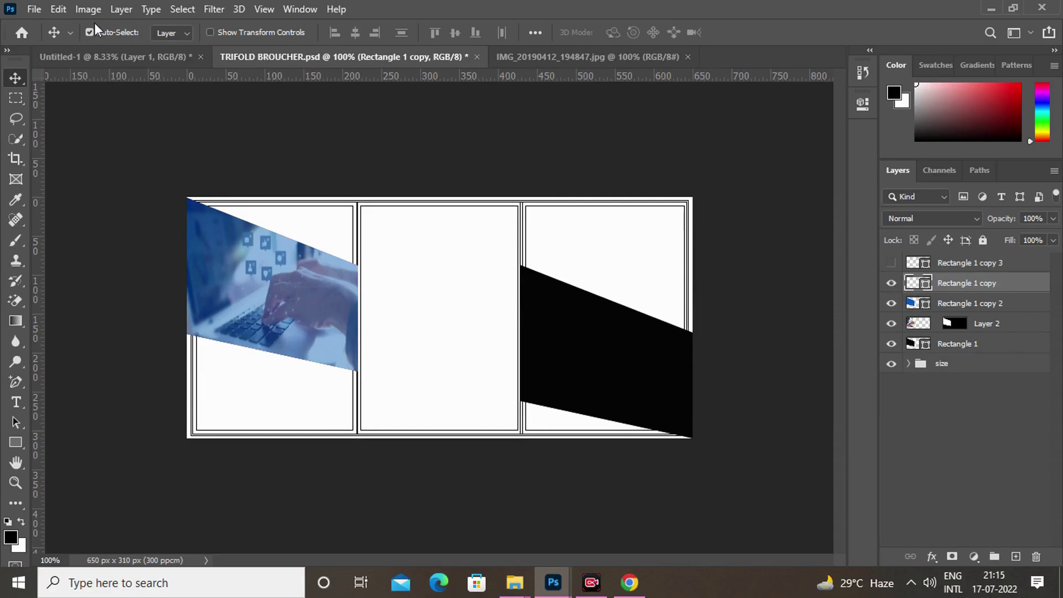
{"action": "left_click", "coordinate": [34, 9]}
{"action": "left_click", "coordinate": [44, 44]}
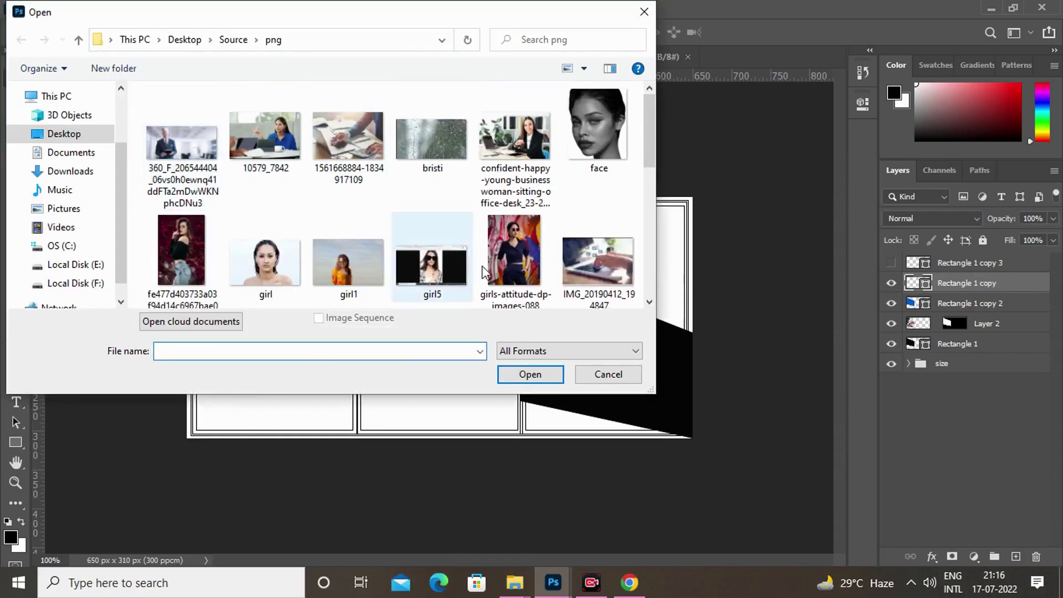
{"action": "left_click", "coordinate": [647, 306]}
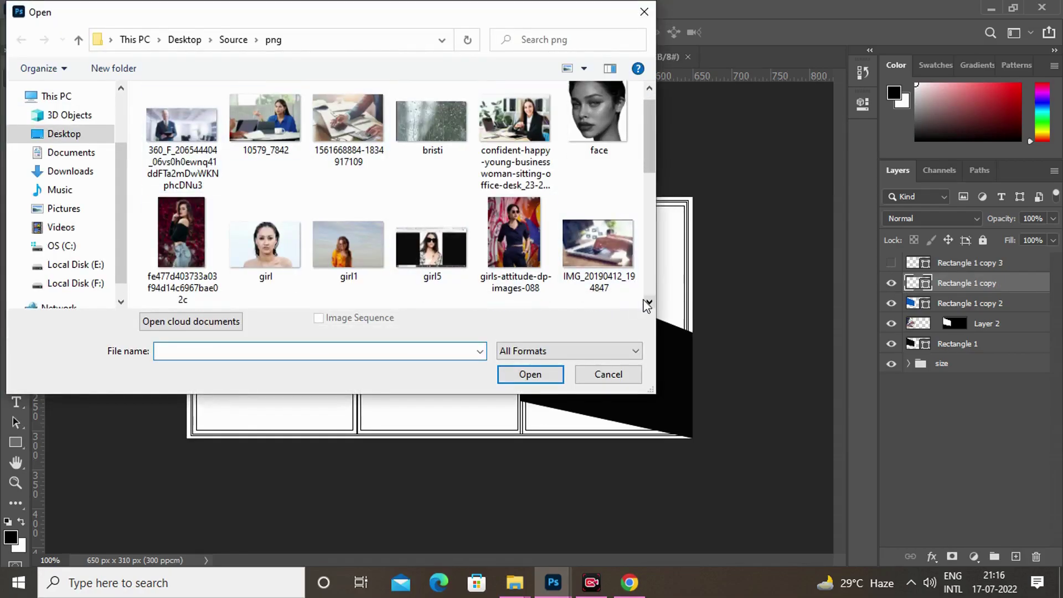
{"action": "left_click", "coordinate": [647, 305]}
{"action": "left_click", "coordinate": [647, 306]}
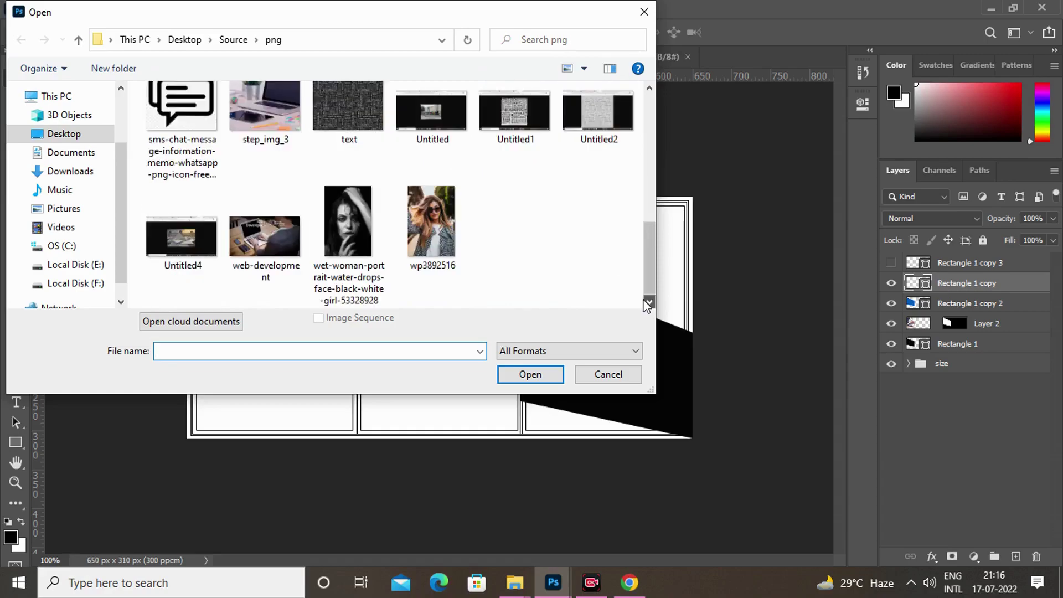
{"action": "left_click", "coordinate": [650, 89]}
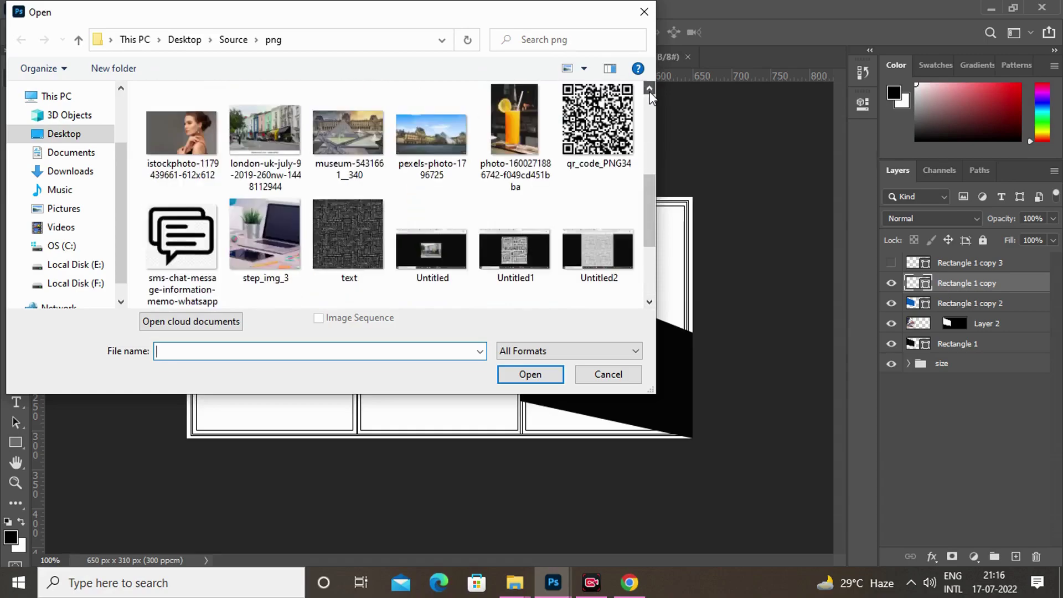
{"action": "left_click", "coordinate": [649, 88]}
{"action": "left_click", "coordinate": [649, 89]}
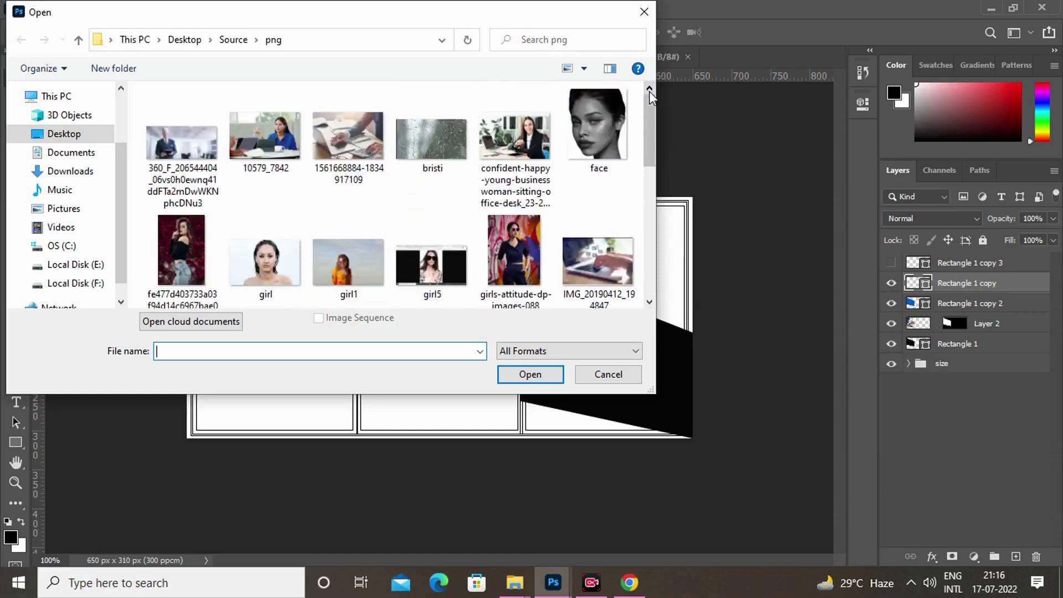
{"action": "left_click", "coordinate": [339, 160]}
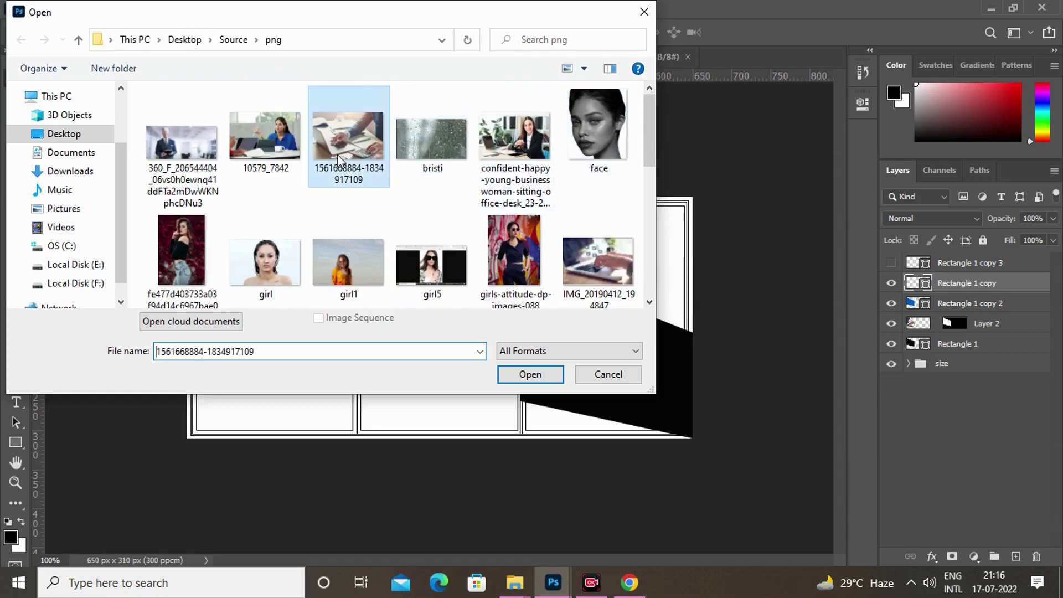
{"action": "left_click", "coordinate": [538, 376]}
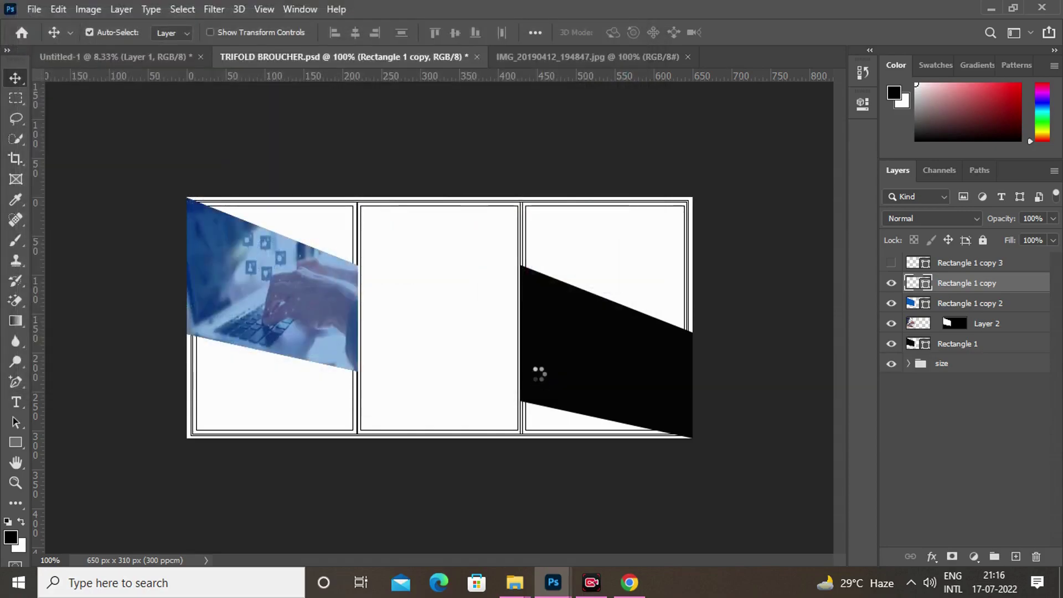
Copy the whole desk photo and paste it into a selection of the Rectangle 1 copy shape in TRIFOLD BROUCHER.psd
{"action": "key", "text": "ctrl+a"}
{"action": "key", "text": "ctrl+c"}
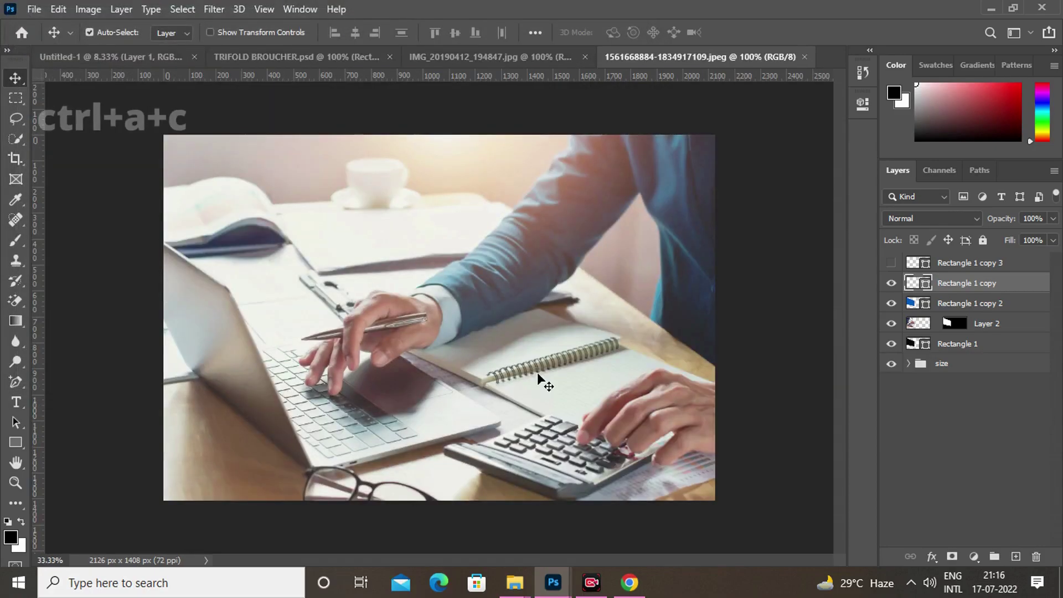
{"action": "key", "text": "ctrl+a"}
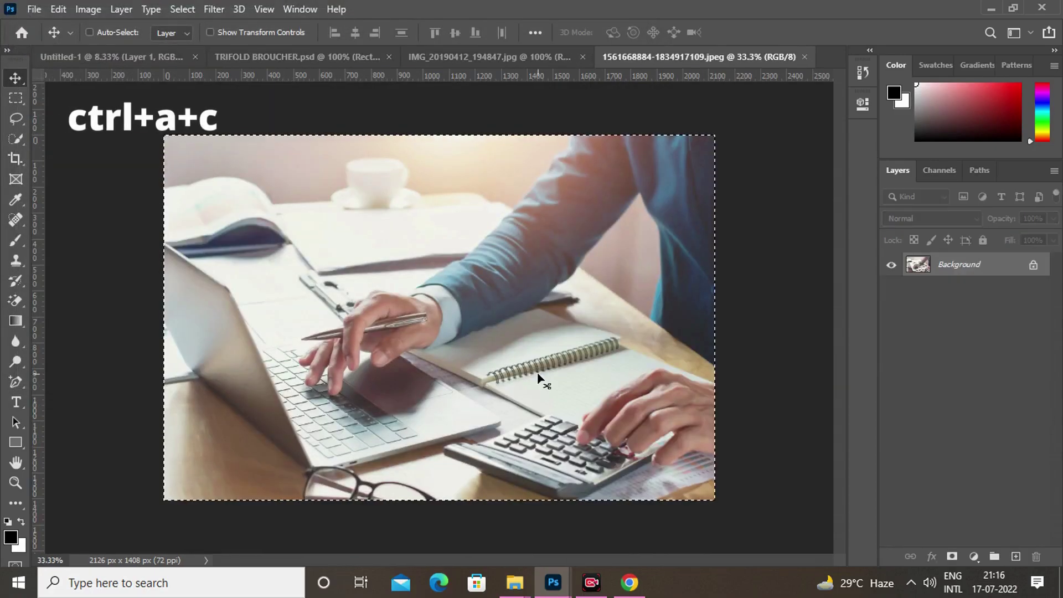
{"action": "left_click", "coordinate": [324, 52]}
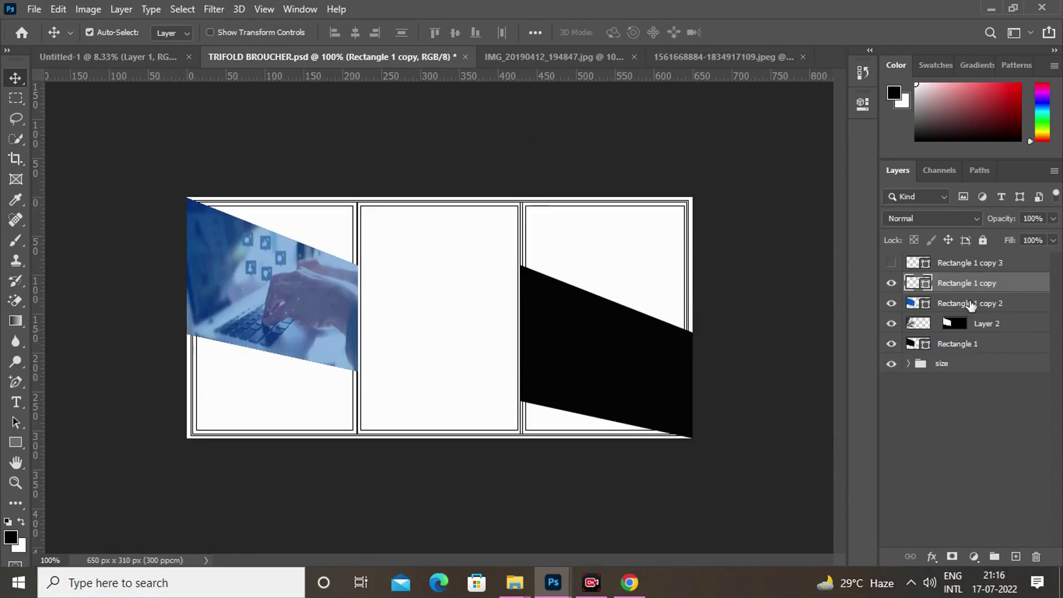
{"action": "left_click", "coordinate": [922, 285], "text": "ctrl"}
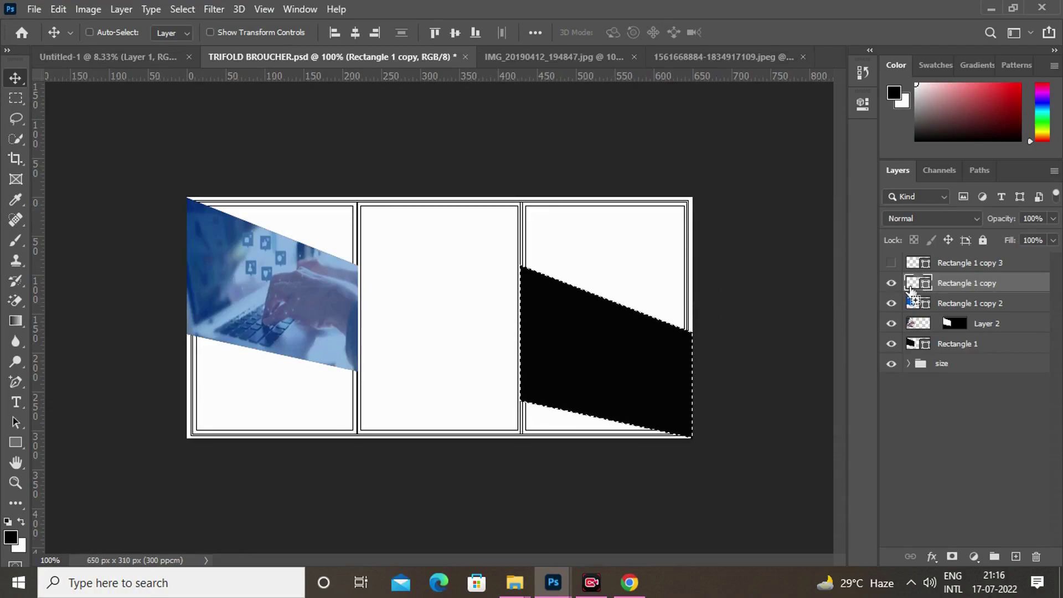
{"action": "key", "text": "ctrl+shift+alt+v"}
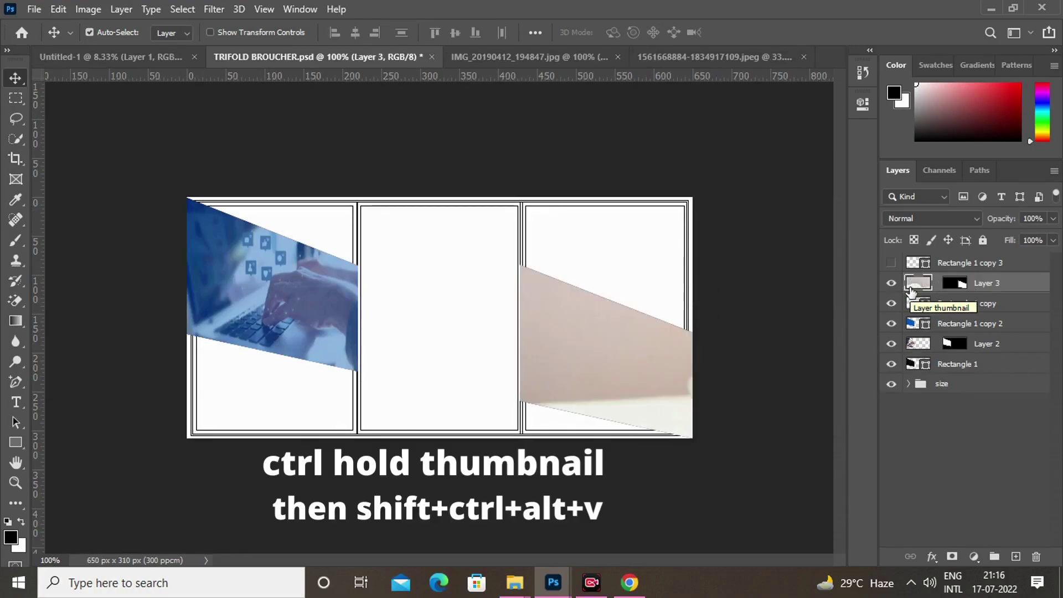
Scale the pasted photo to about 12% width and 16.4% height and position it to fill the third panel's slanted shape
{"action": "key", "text": "ctrl+t"}
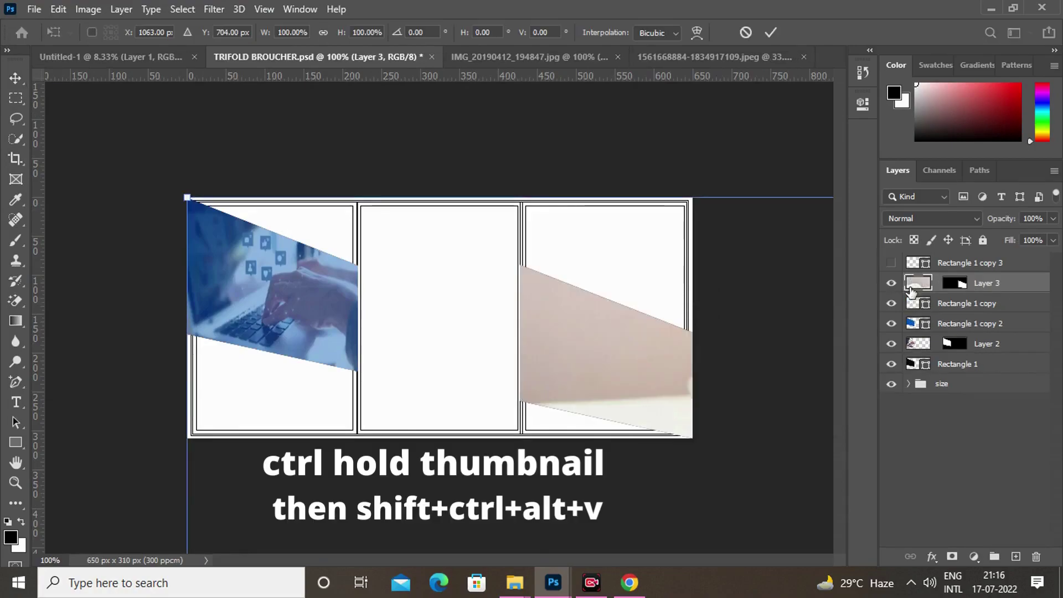
{"action": "left_click_drag", "start_coordinate": [187, 197], "coordinate": [413, 321]}
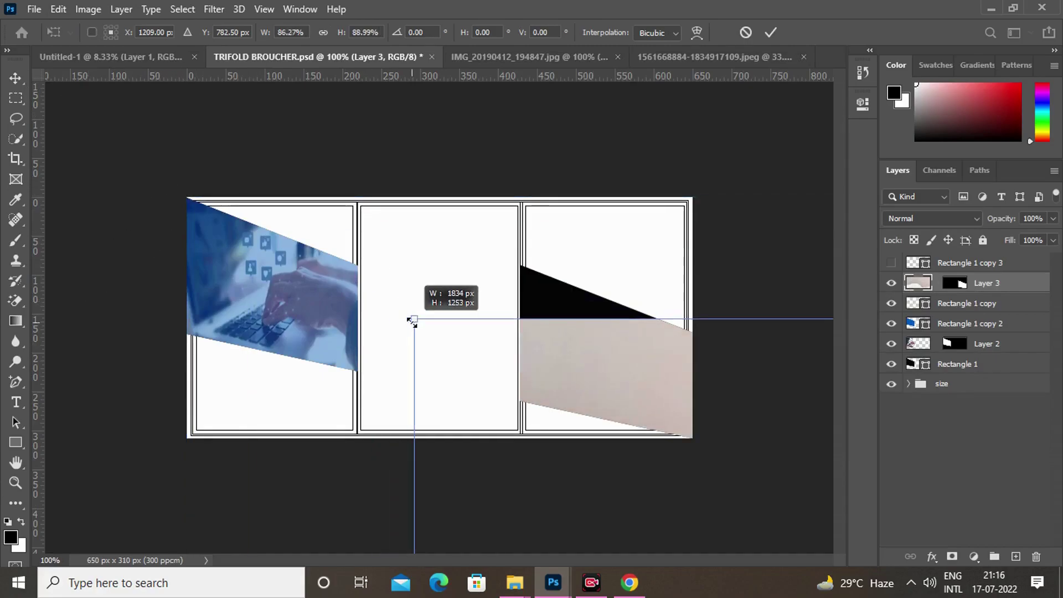
{"action": "left_click_drag", "start_coordinate": [414, 318], "coordinate": [525, 361]}
{"action": "left_click_drag", "start_coordinate": [570, 387], "coordinate": [339, 123]}
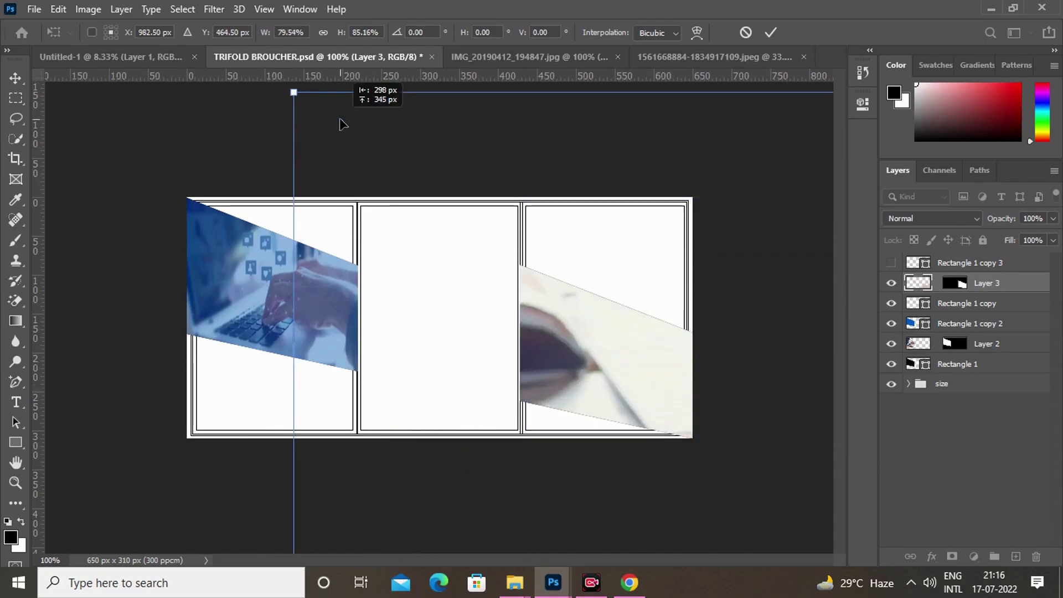
{"action": "left_click_drag", "start_coordinate": [291, 89], "coordinate": [209, 167]}
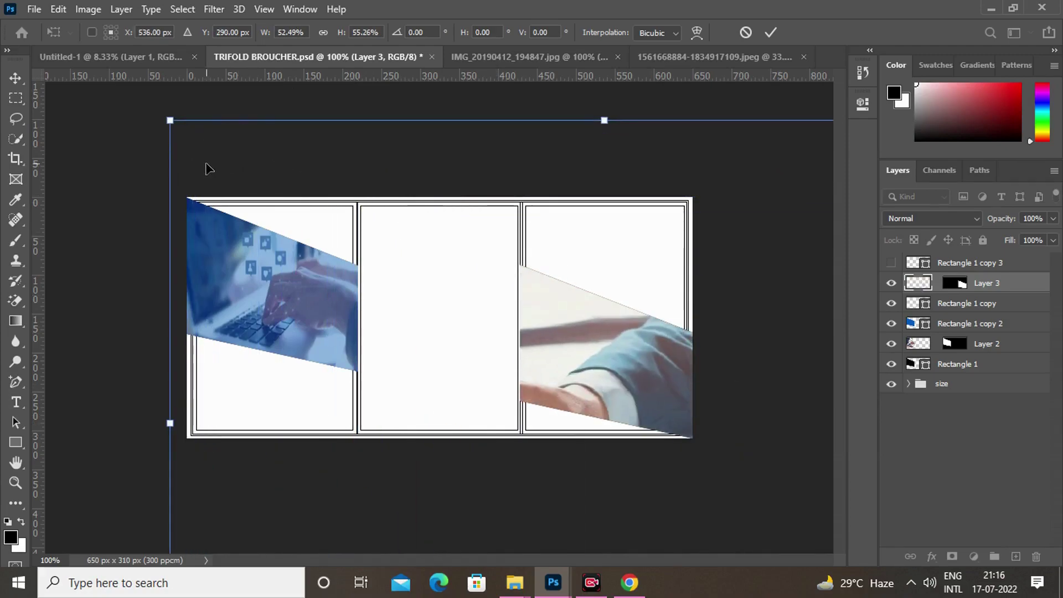
{"action": "left_click_drag", "start_coordinate": [172, 126], "coordinate": [668, 364]}
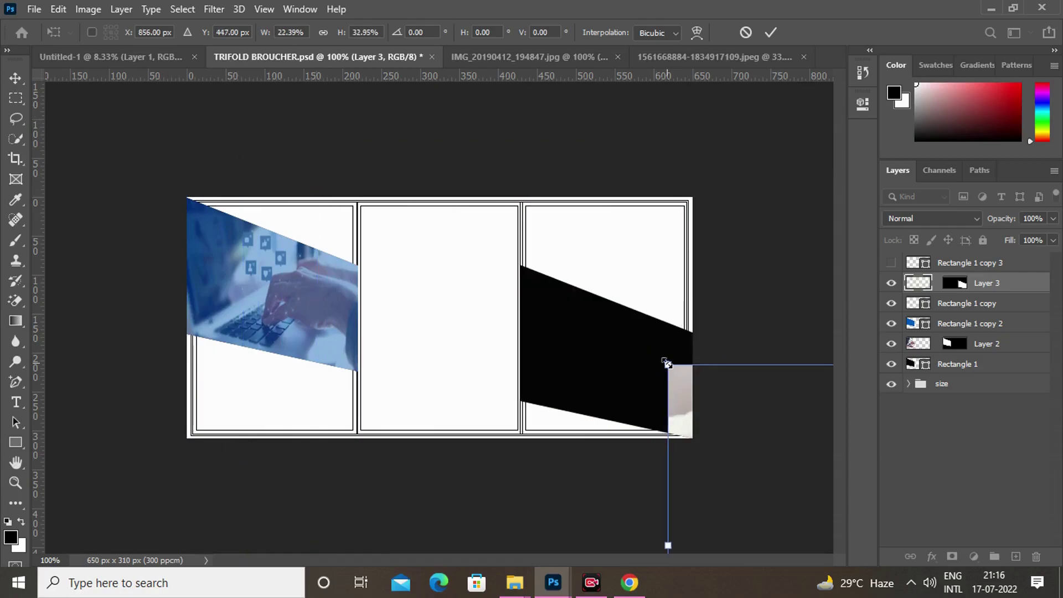
{"action": "left_click_drag", "start_coordinate": [683, 415], "coordinate": [372, 237]}
{"action": "left_click_drag", "start_coordinate": [355, 187], "coordinate": [500, 264]}
{"action": "left_click_drag", "start_coordinate": [726, 266], "coordinate": [691, 264]}
{"action": "left_click_drag", "start_coordinate": [593, 550], "coordinate": [592, 444]}
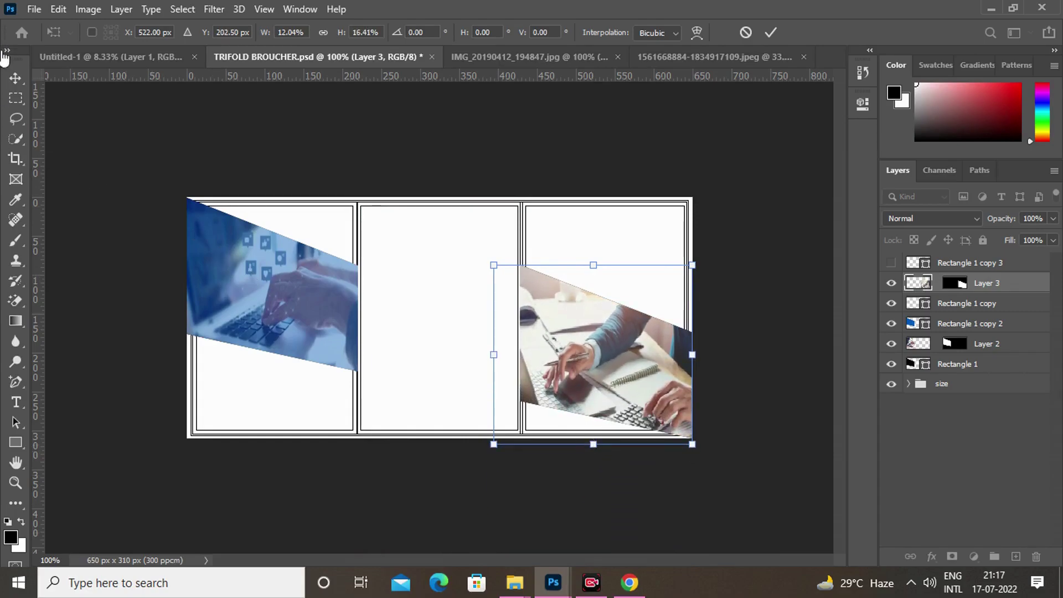
{"action": "left_click", "coordinate": [13, 80]}
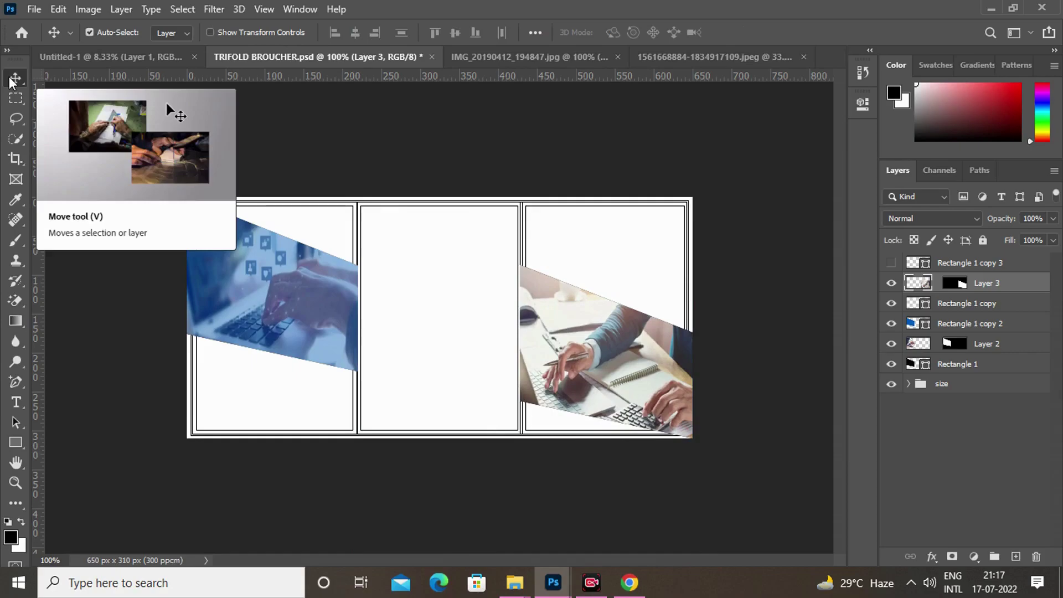
Show the hidden Rectangle 1 copy 3 shape and fill it with the recently used blue
{"action": "left_click", "coordinate": [891, 262]}
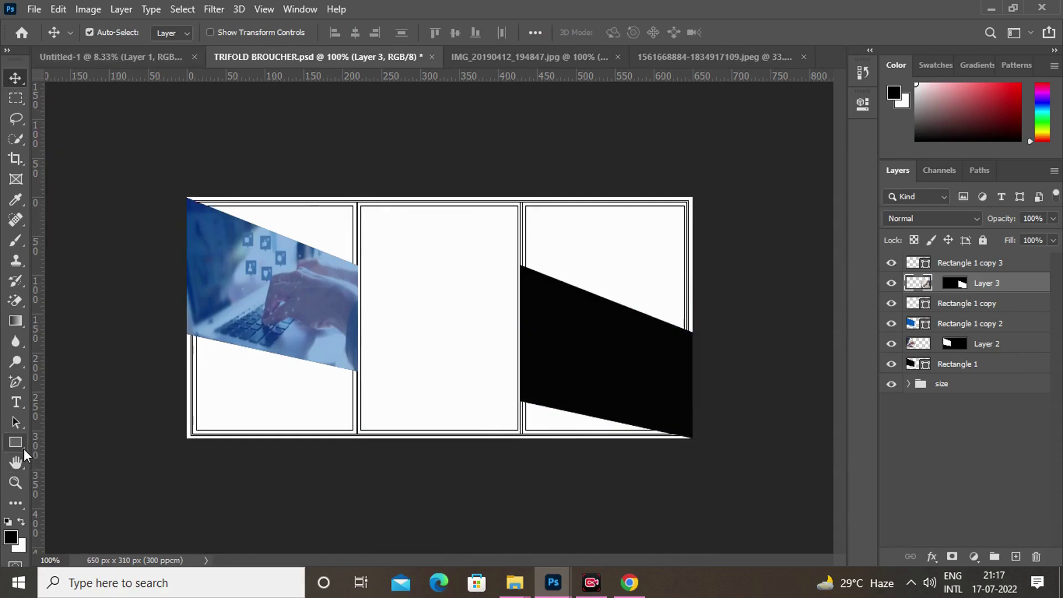
{"action": "left_click", "coordinate": [16, 442]}
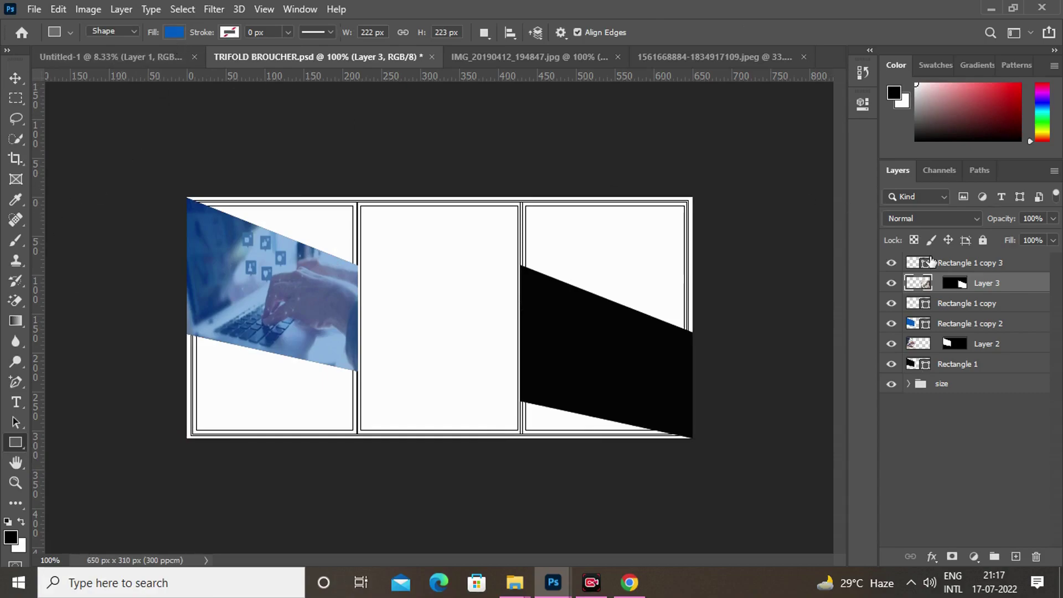
{"action": "left_click", "coordinate": [930, 261]}
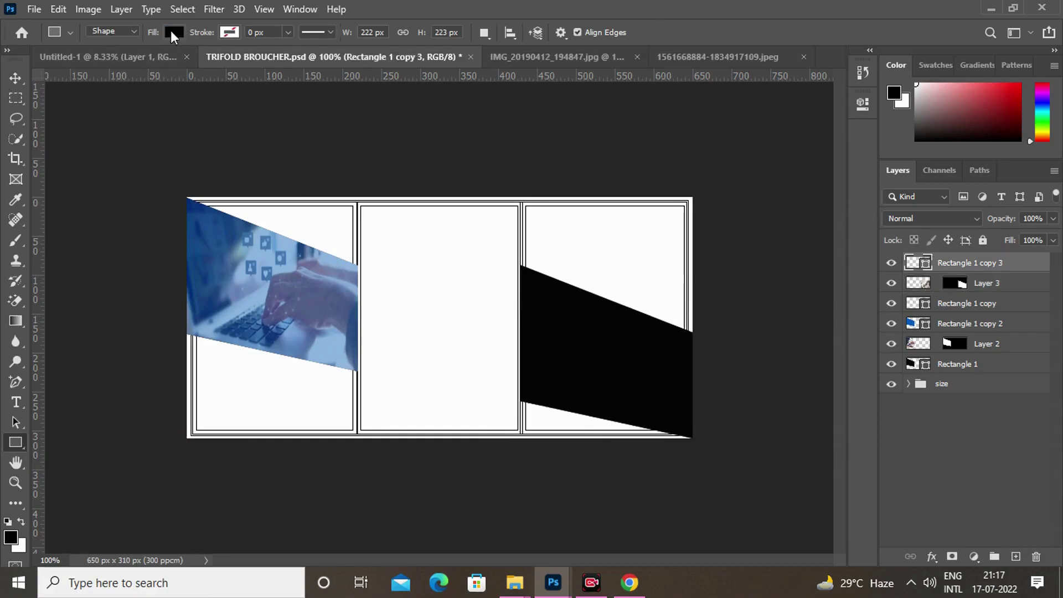
{"action": "left_click", "coordinate": [171, 32]}
{"action": "left_click", "coordinate": [75, 114]}
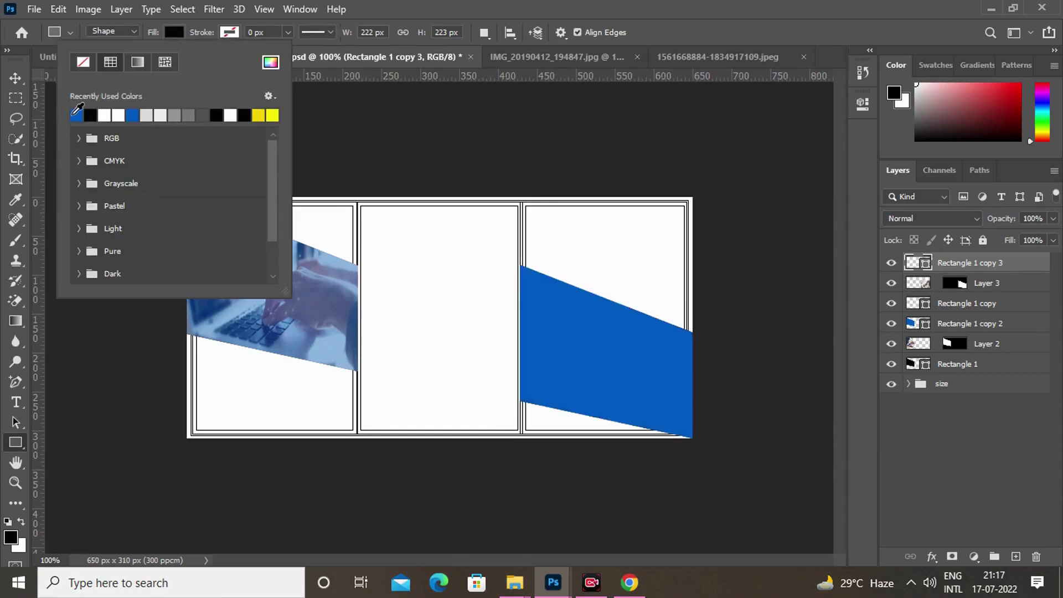
{"action": "left_click", "coordinate": [22, 78]}
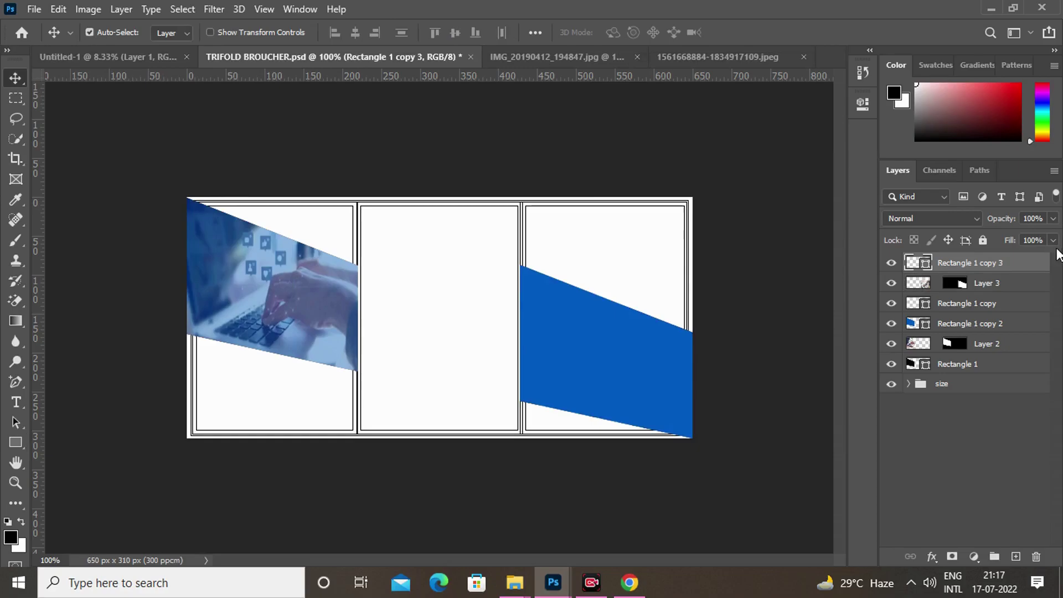
Set the third panel's blue overlay to 49% fill and 67% opacity
{"action": "left_click", "coordinate": [1053, 241]}
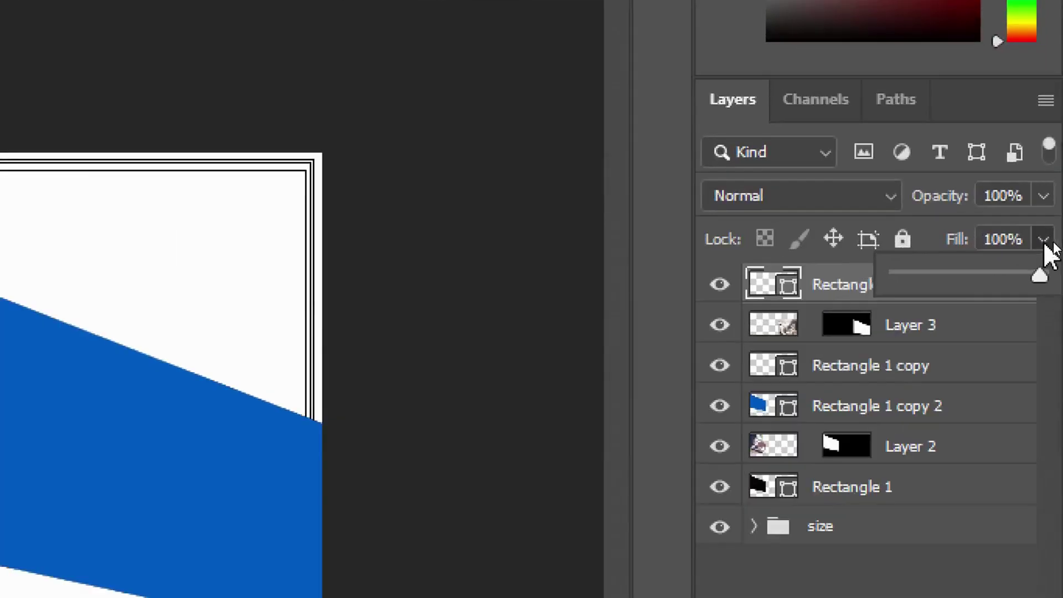
{"action": "left_click", "coordinate": [967, 266]}
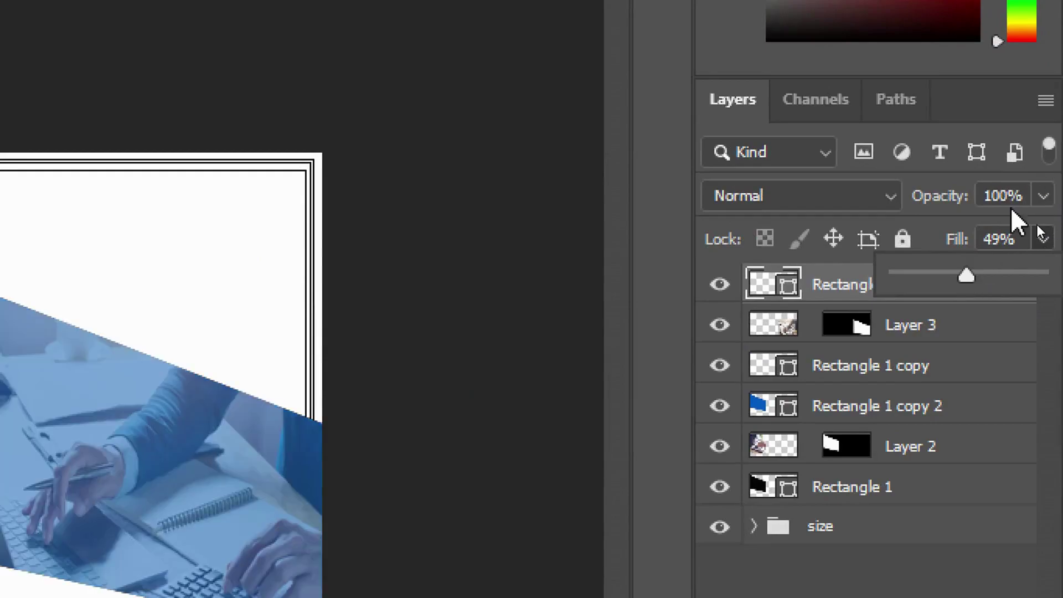
{"action": "left_click", "coordinate": [1043, 197]}
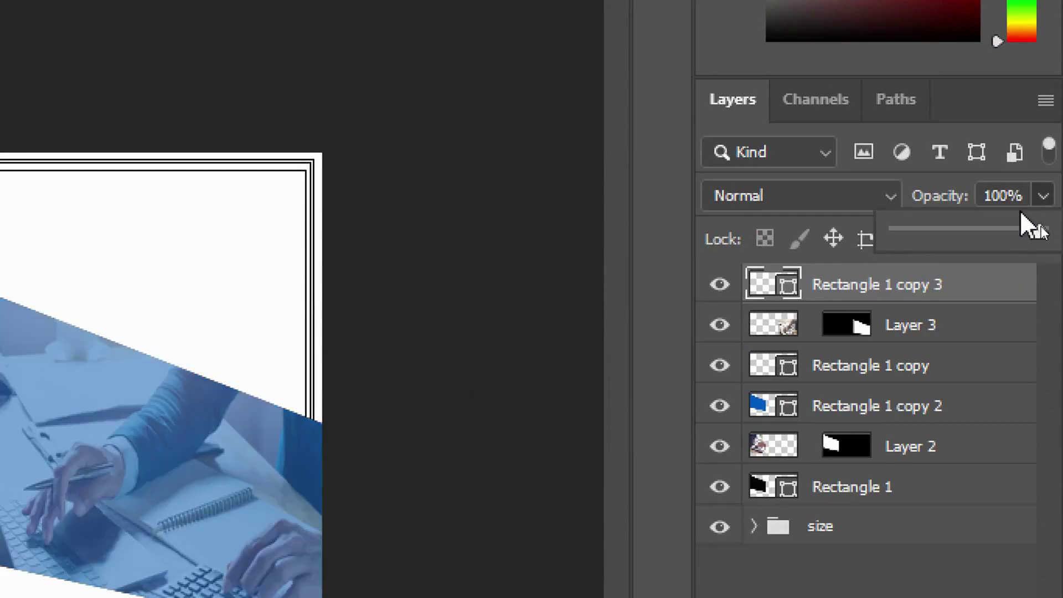
{"action": "left_click", "coordinate": [994, 233]}
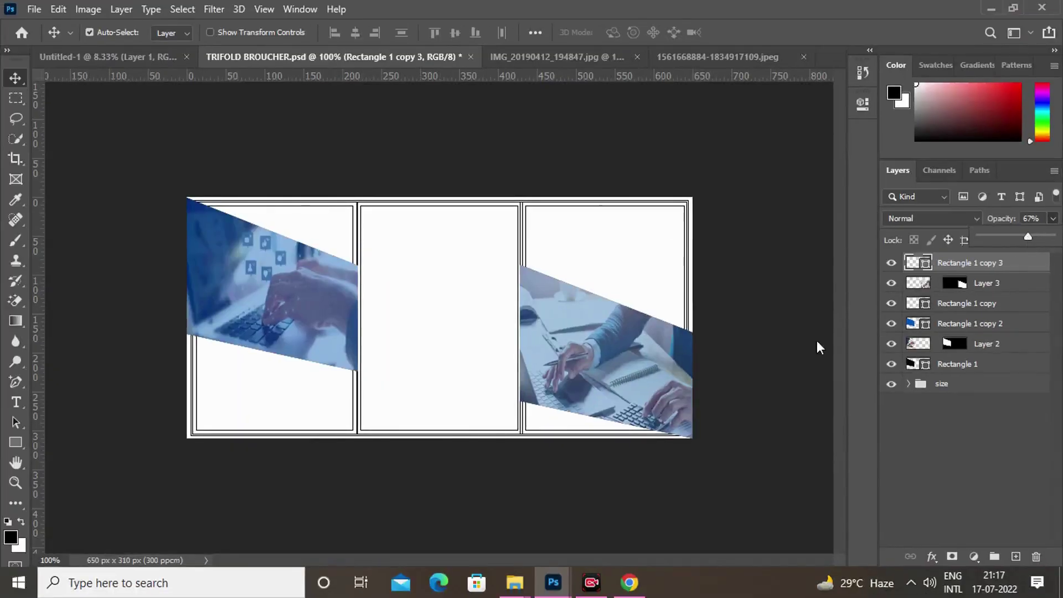
{"action": "left_click", "coordinate": [761, 391]}
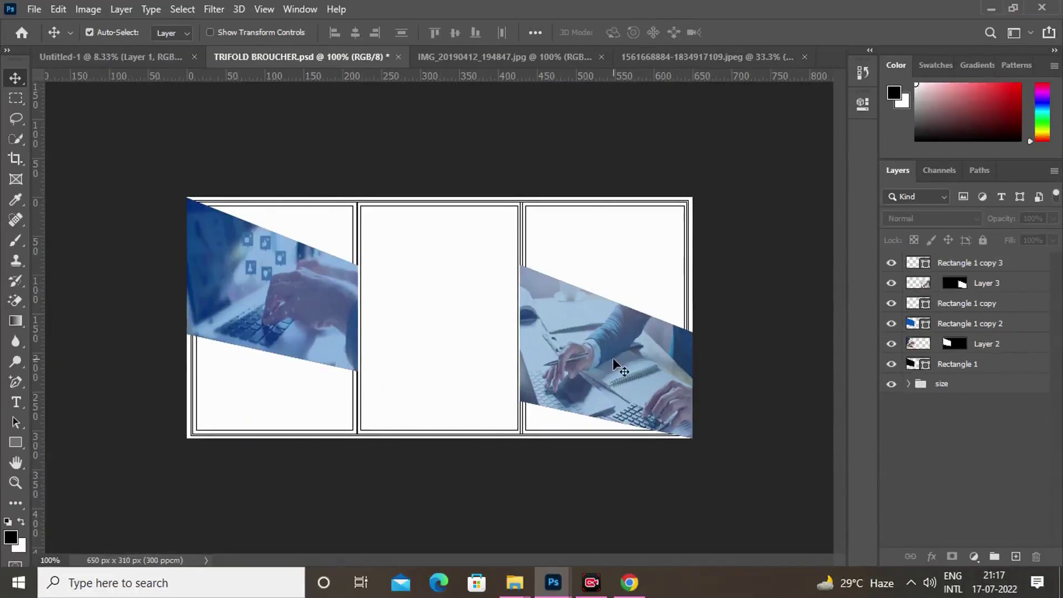
Set the layer fill of the third panel's blue overlay to 82% and the first panel's to 91%
{"action": "left_click", "coordinate": [600, 394]}
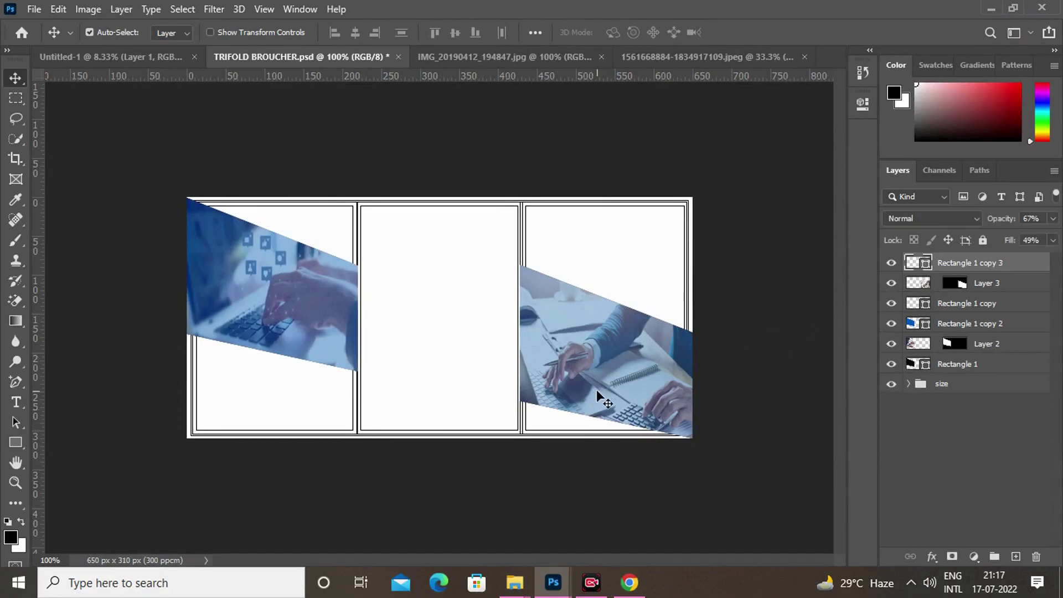
{"action": "left_click", "coordinate": [1051, 241]}
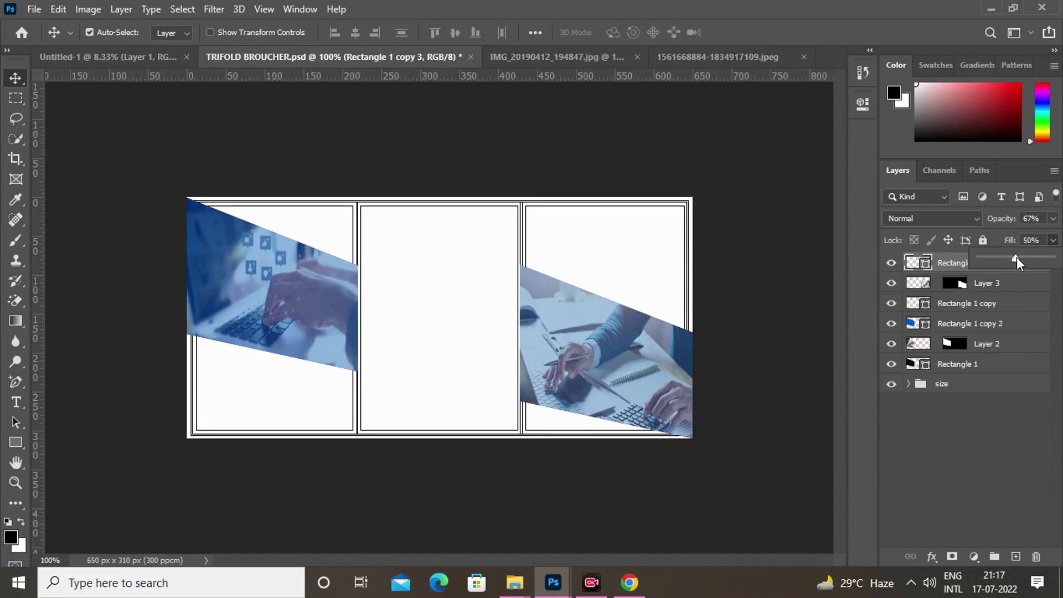
{"action": "left_click_drag", "start_coordinate": [1021, 257], "coordinate": [1037, 258]}
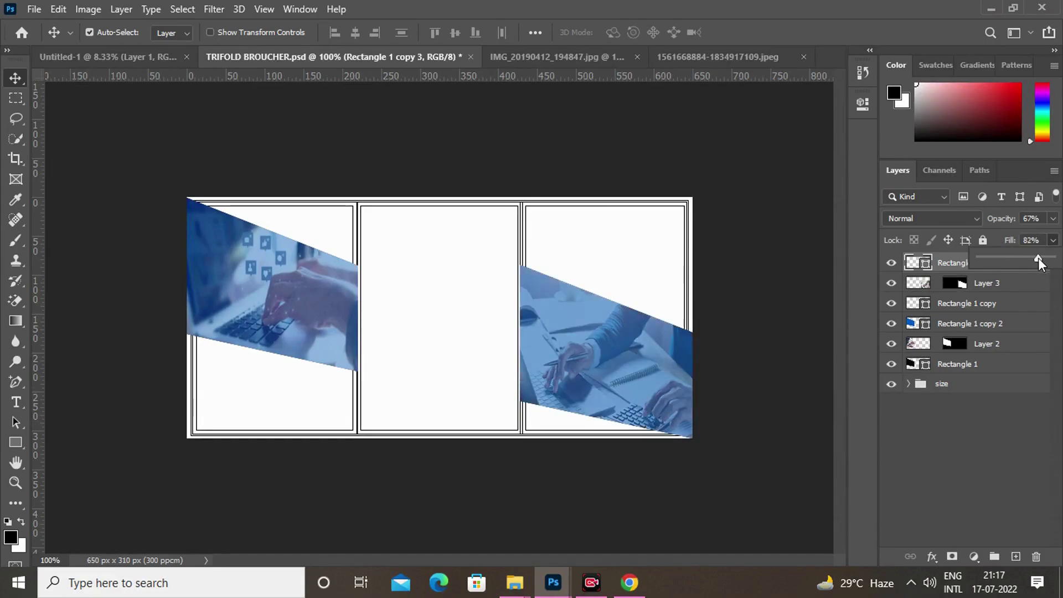
{"action": "left_click", "coordinate": [298, 336]}
{"action": "left_click", "coordinate": [1053, 241]}
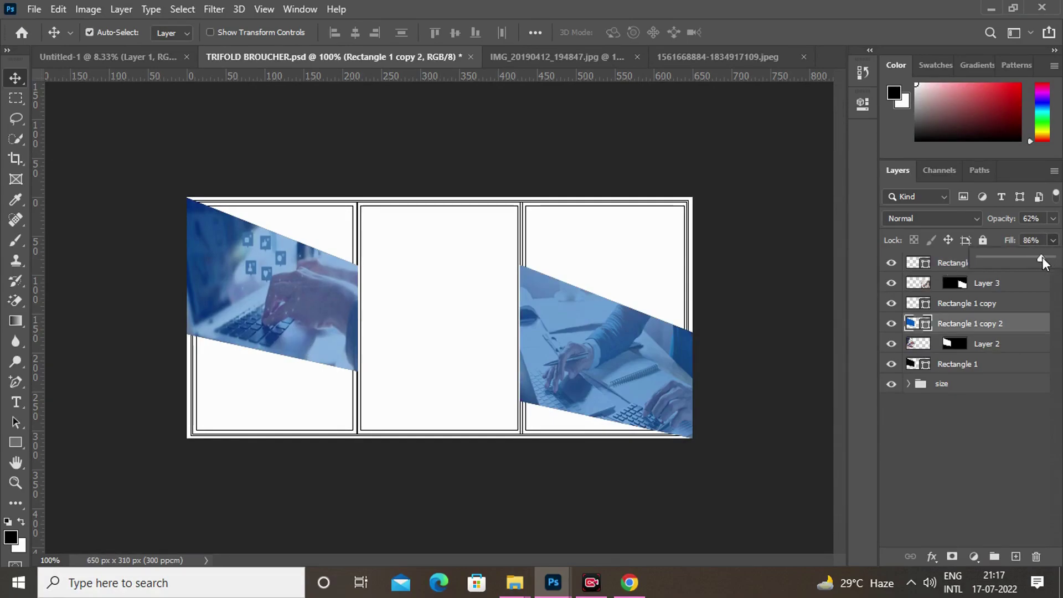
{"action": "left_click_drag", "start_coordinate": [1042, 259], "coordinate": [1045, 261]}
Set the opacity of the third panel's blue overlay to 87% and the first panel's overlay to 80%
{"action": "left_click", "coordinate": [619, 364]}
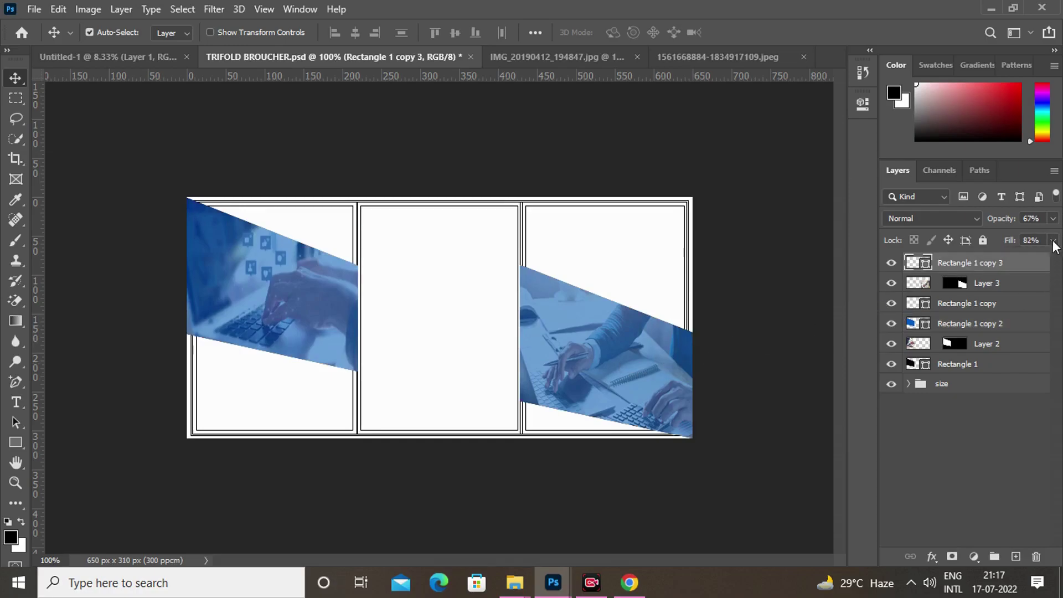
{"action": "left_click", "coordinate": [1053, 218]}
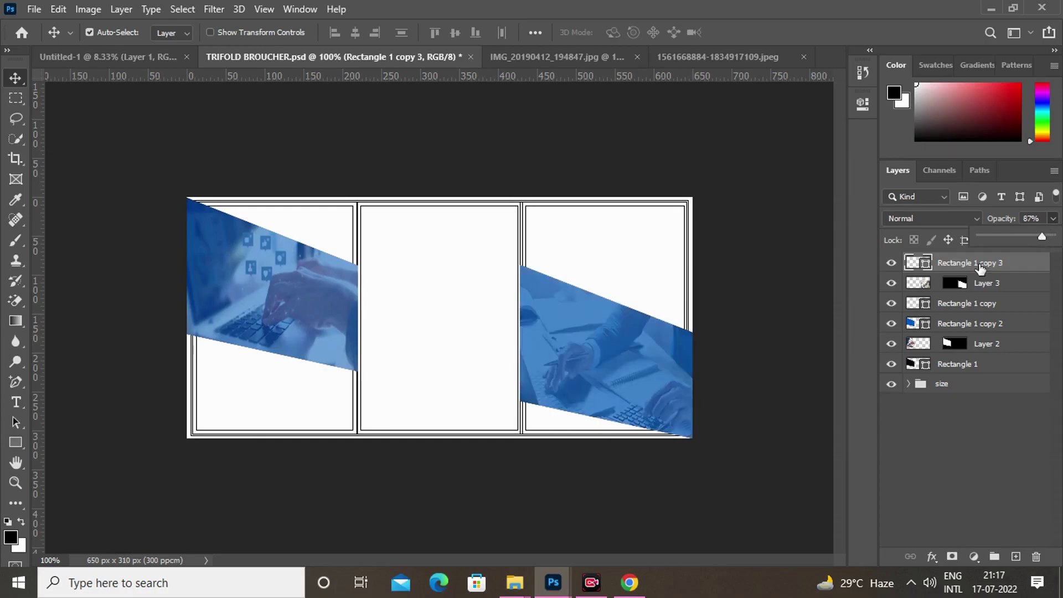
{"action": "left_click", "coordinate": [381, 309]}
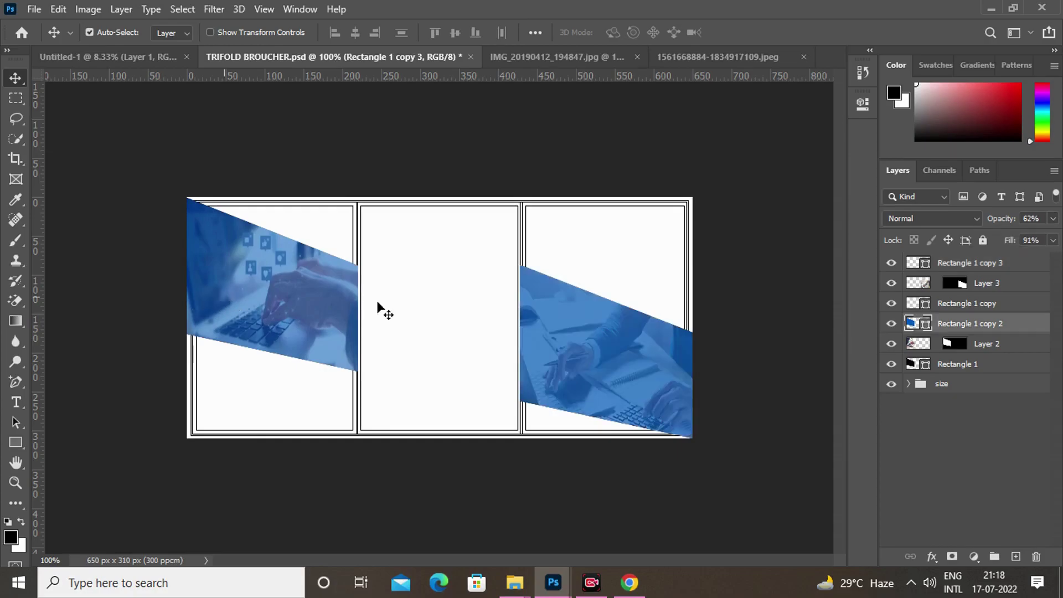
{"action": "left_click", "coordinate": [1053, 220]}
{"action": "left_click_drag", "start_coordinate": [1037, 232], "coordinate": [1043, 237]}
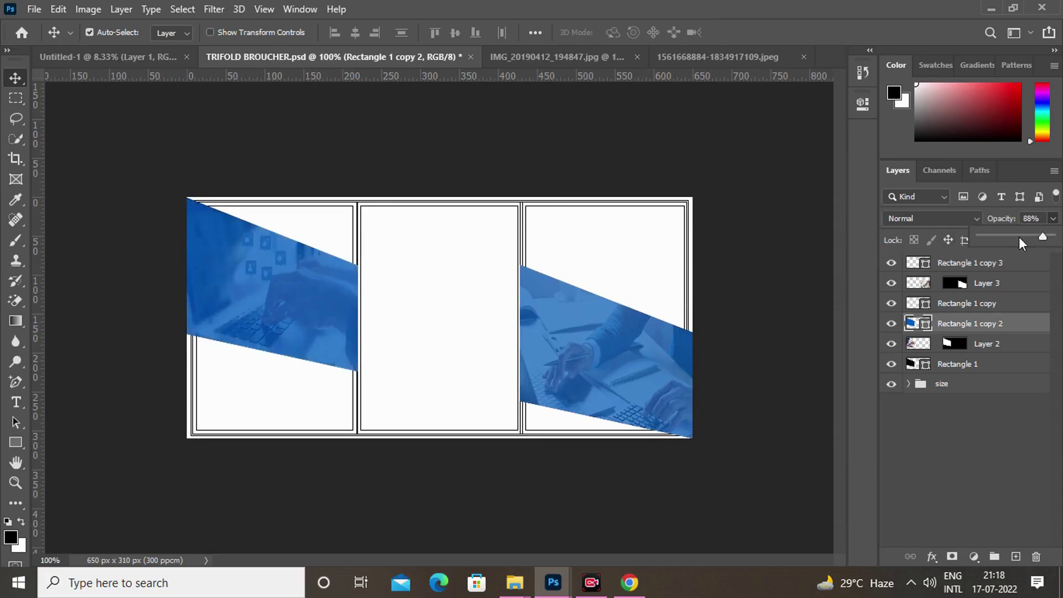
{"action": "left_click_drag", "start_coordinate": [1038, 237], "coordinate": [1037, 240]}
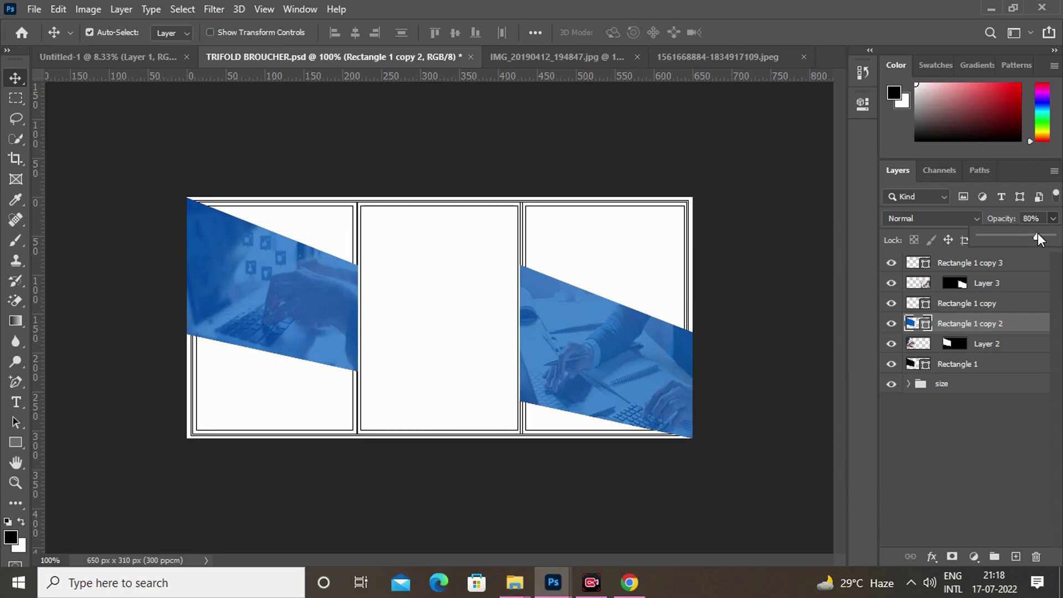
{"action": "left_click", "coordinate": [699, 282]}
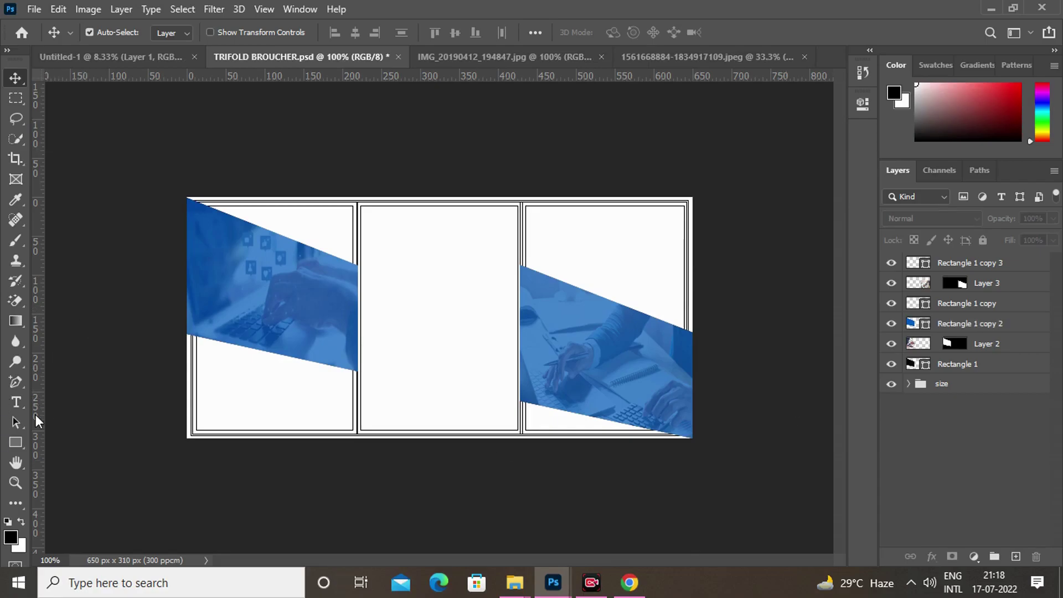
Draw a rectangle about 217 by 320 px covering the whole middle panel and fill it with black
{"action": "left_click", "coordinate": [16, 441]}
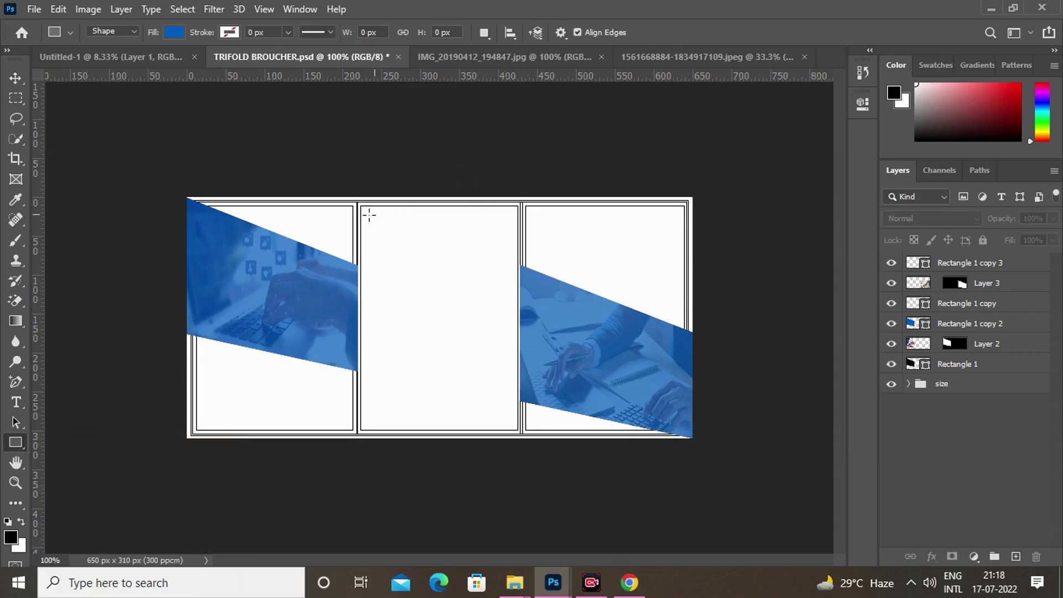
{"action": "left_click_drag", "start_coordinate": [354, 194], "coordinate": [522, 443]}
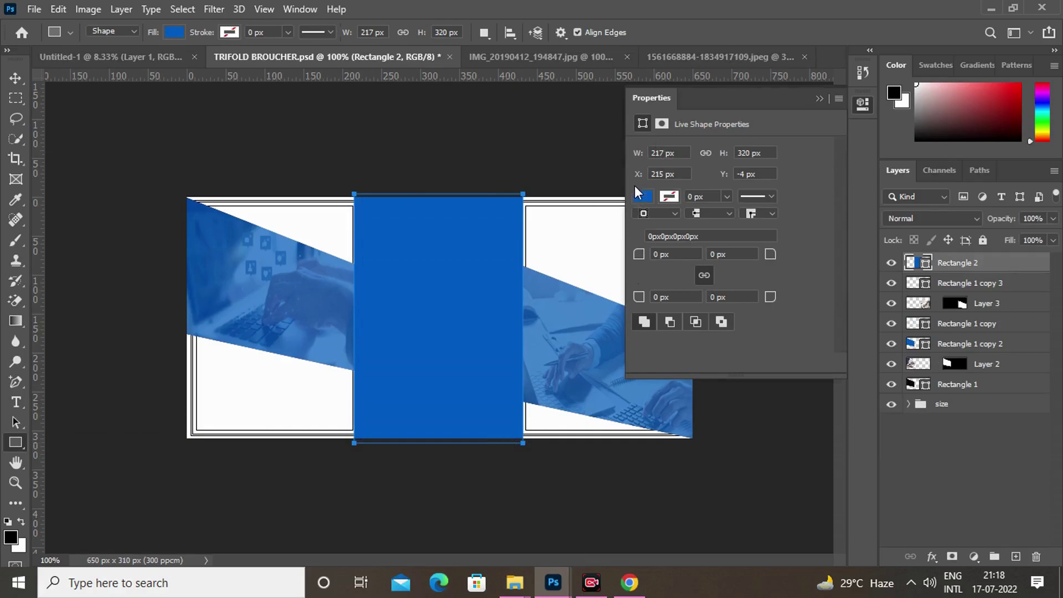
{"action": "left_click", "coordinate": [643, 197]}
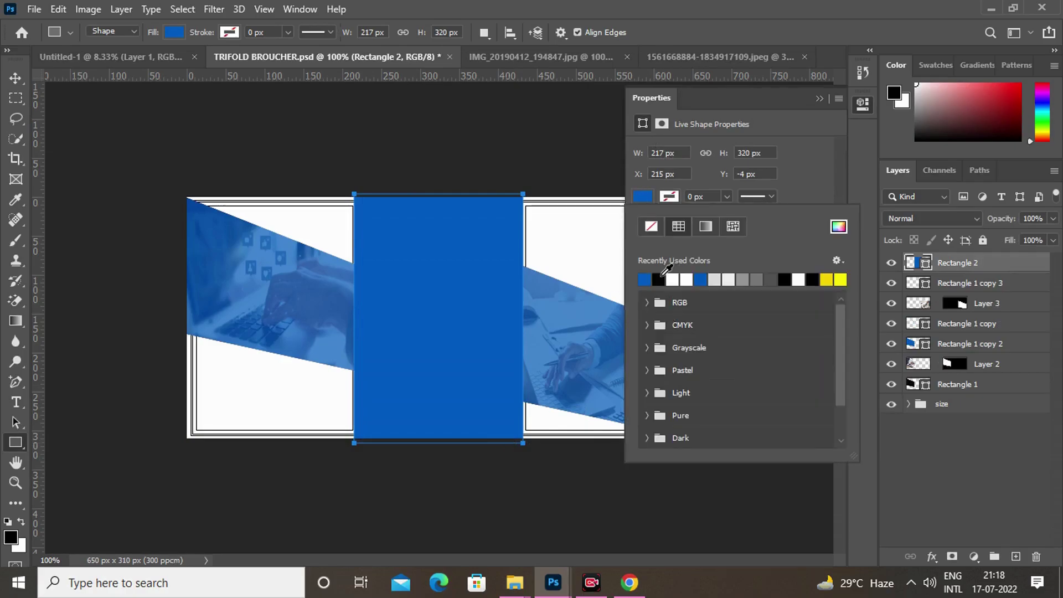
{"action": "left_click", "coordinate": [658, 279]}
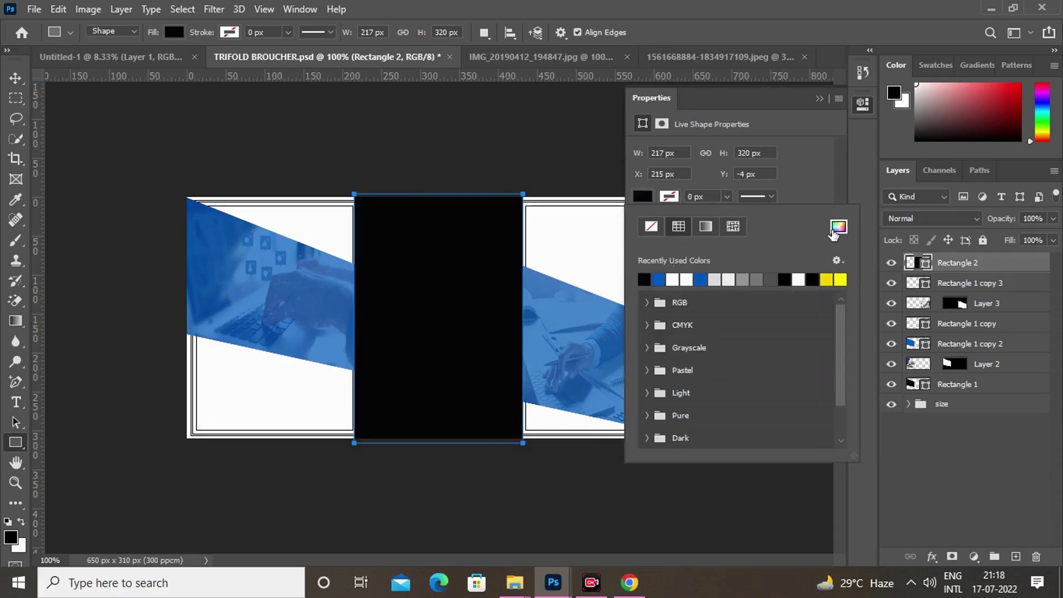
Change the middle rectangle's fill to the dark brown color 2b1e1e
{"action": "left_click", "coordinate": [838, 227]}
{"action": "left_click", "coordinate": [357, 281]}
{"action": "mouse_move", "coordinate": [357, 281]}
{"action": "left_mouse_down"}
{"action": "mouse_move", "coordinate": [356, 271]}
{"action": "mouse_move", "coordinate": [388, 272]}
{"action": "left_mouse_up"}
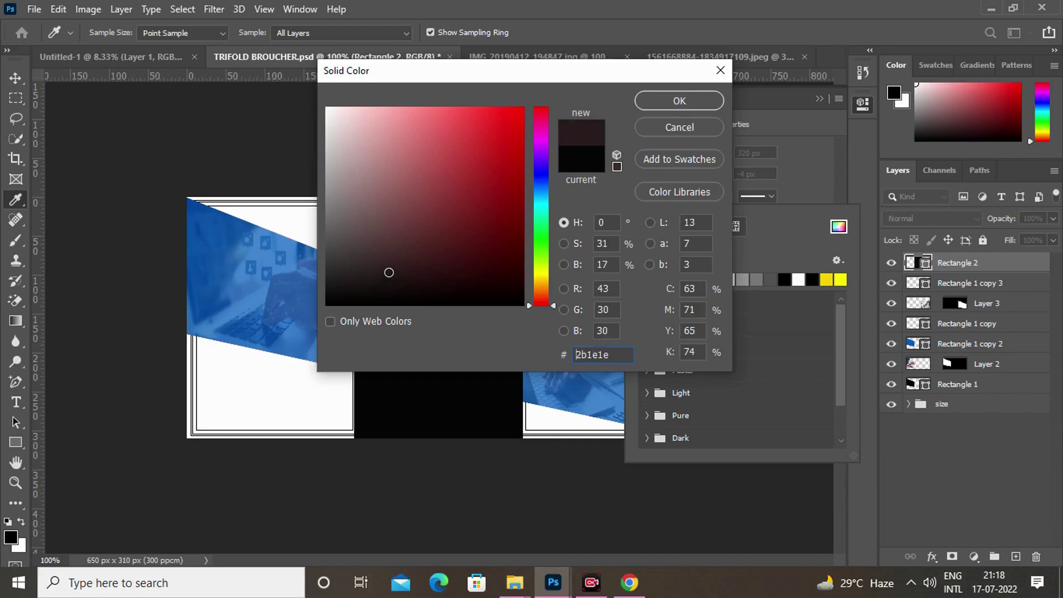
{"action": "left_click", "coordinate": [667, 102]}
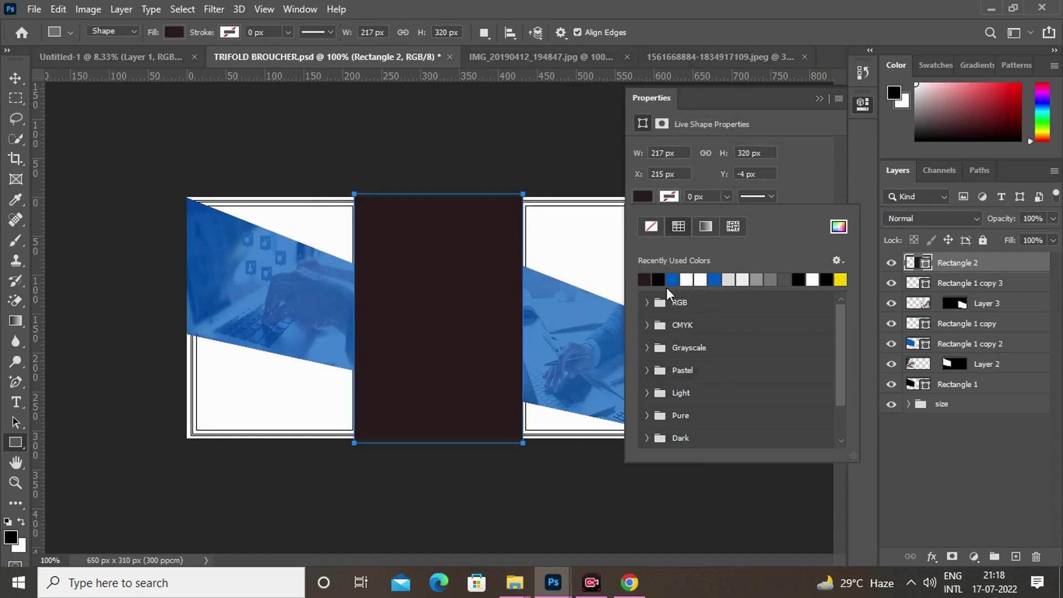
Set the middle rectangle's fill to the near-black color 160f0f and collapse its shape properties
{"action": "left_click", "coordinate": [838, 227]}
{"action": "mouse_move", "coordinate": [367, 254]}
{"action": "left_mouse_down"}
{"action": "mouse_move", "coordinate": [397, 282]}
{"action": "mouse_move", "coordinate": [386, 287]}
{"action": "left_mouse_up"}
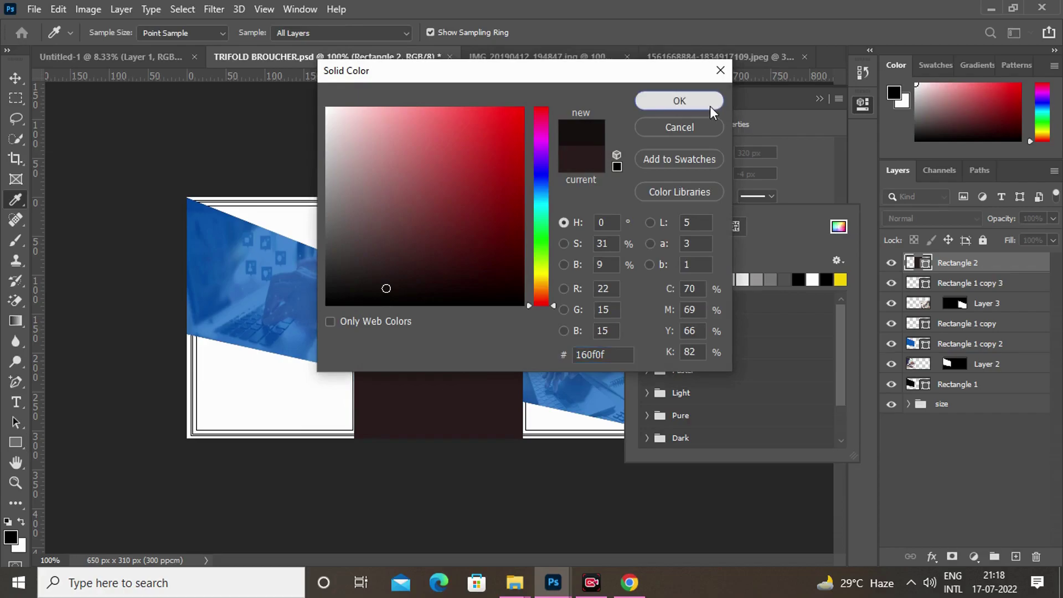
{"action": "left_click", "coordinate": [710, 105]}
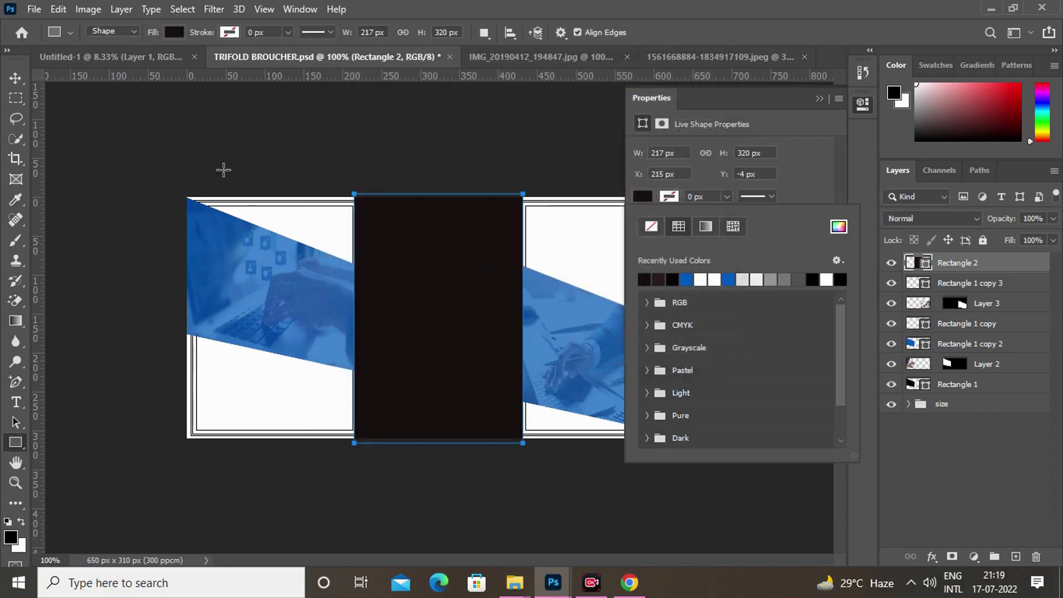
{"action": "left_click", "coordinate": [15, 78]}
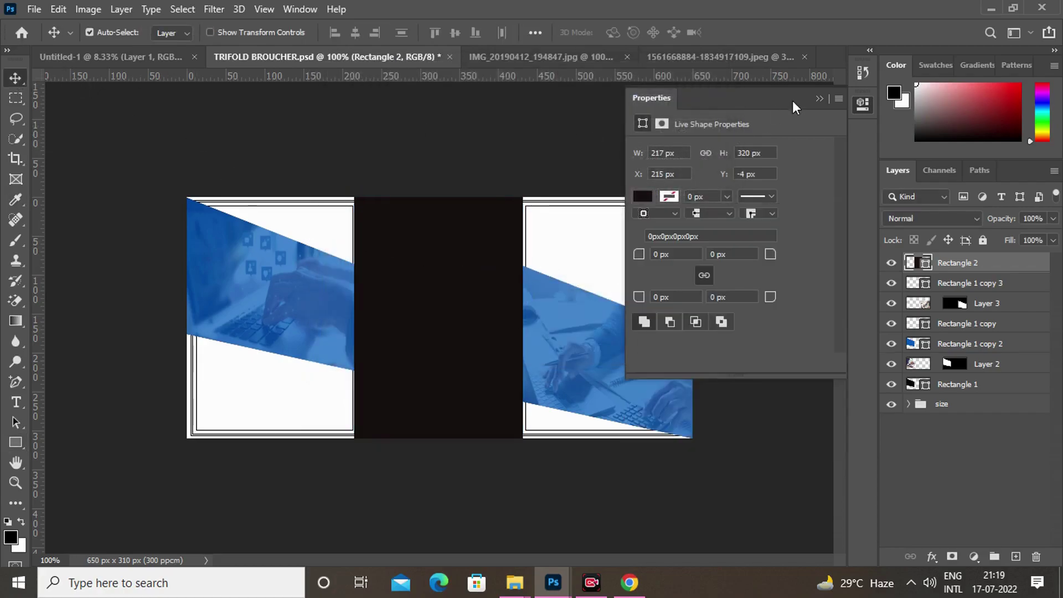
{"action": "left_click", "coordinate": [820, 97]}
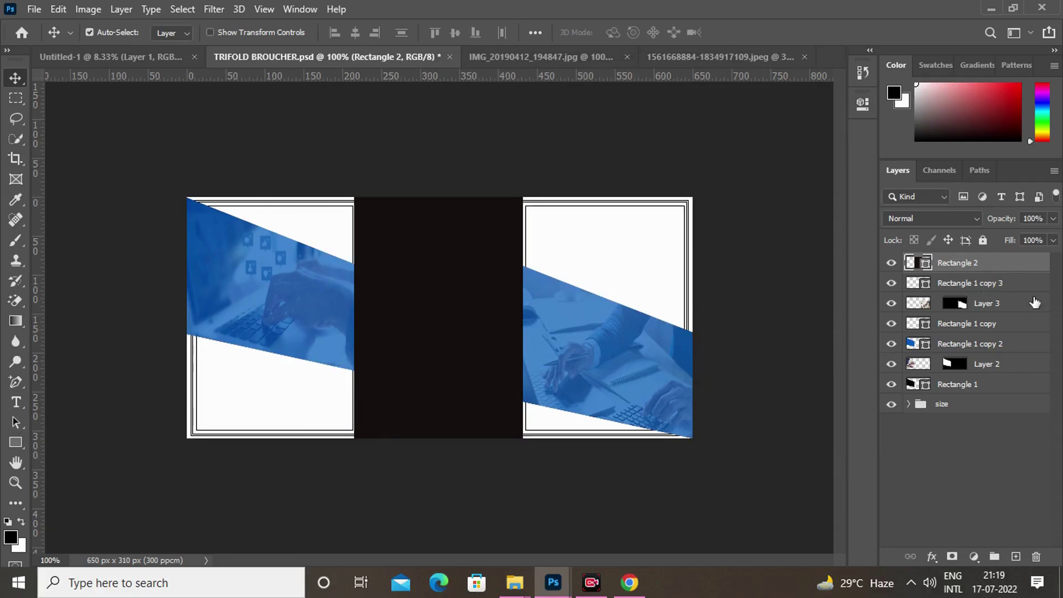
Try placing the Rectangle 2 layer below Rectangle 1 copy 2, and return it to the top of the layer stack
{"action": "left_click_drag", "start_coordinate": [1007, 261], "coordinate": [998, 363]}
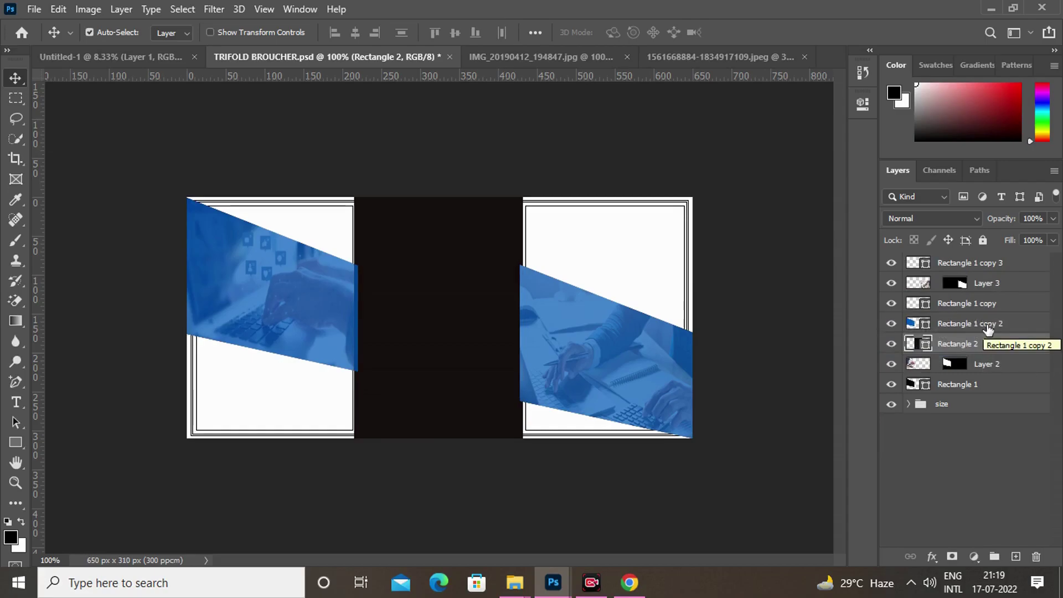
{"action": "left_click_drag", "start_coordinate": [984, 344], "coordinate": [983, 260]}
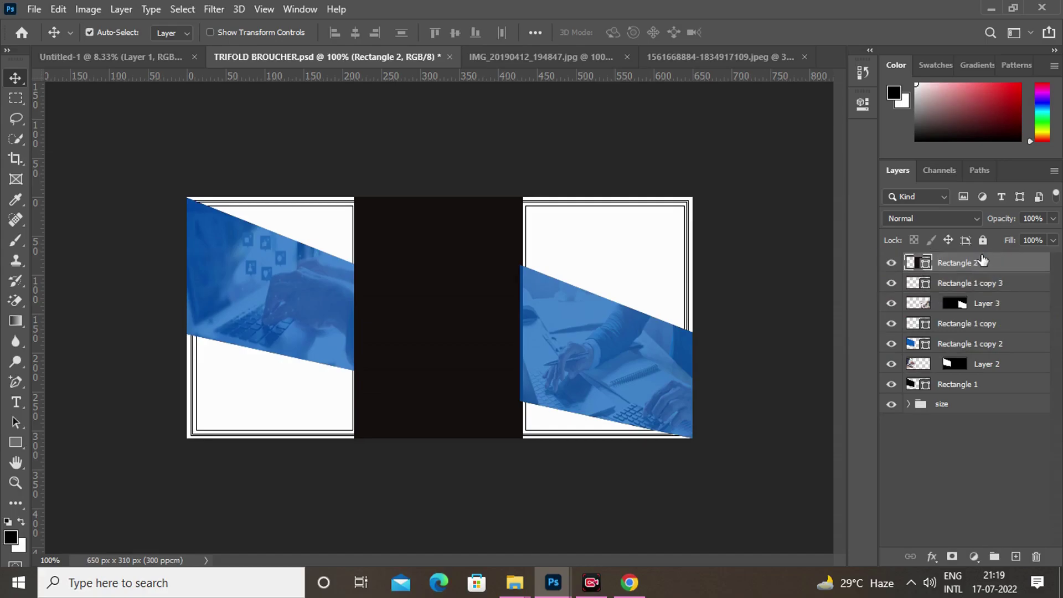
{"action": "left_click", "coordinate": [795, 320]}
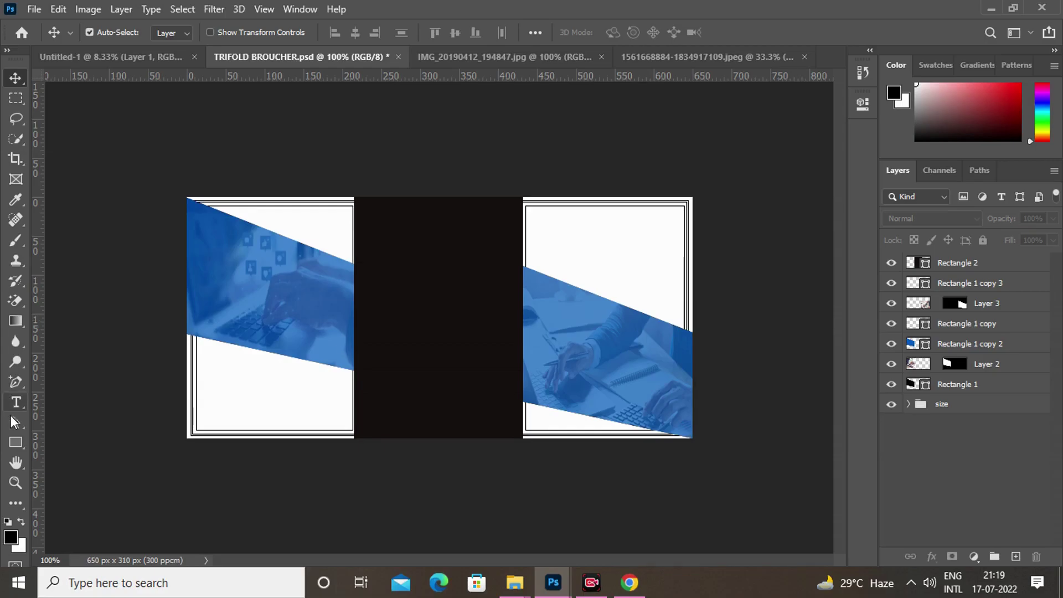
Switch to the Horizontal Type tool with no layer selected
{"action": "left_click", "coordinate": [17, 403]}
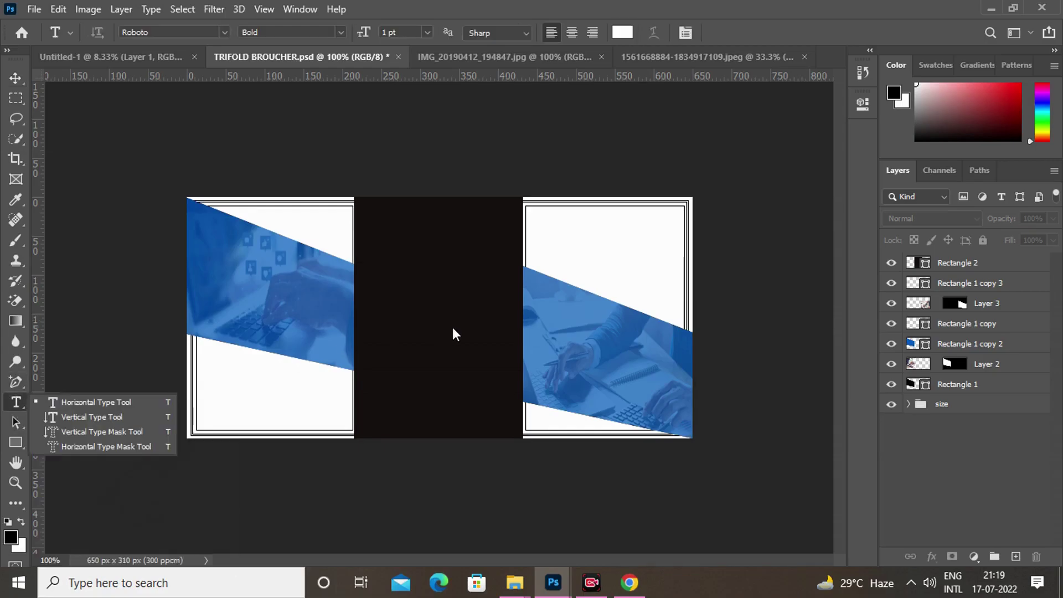
{"action": "left_click", "coordinate": [107, 403]}
{"action": "left_click", "coordinate": [592, 594]}
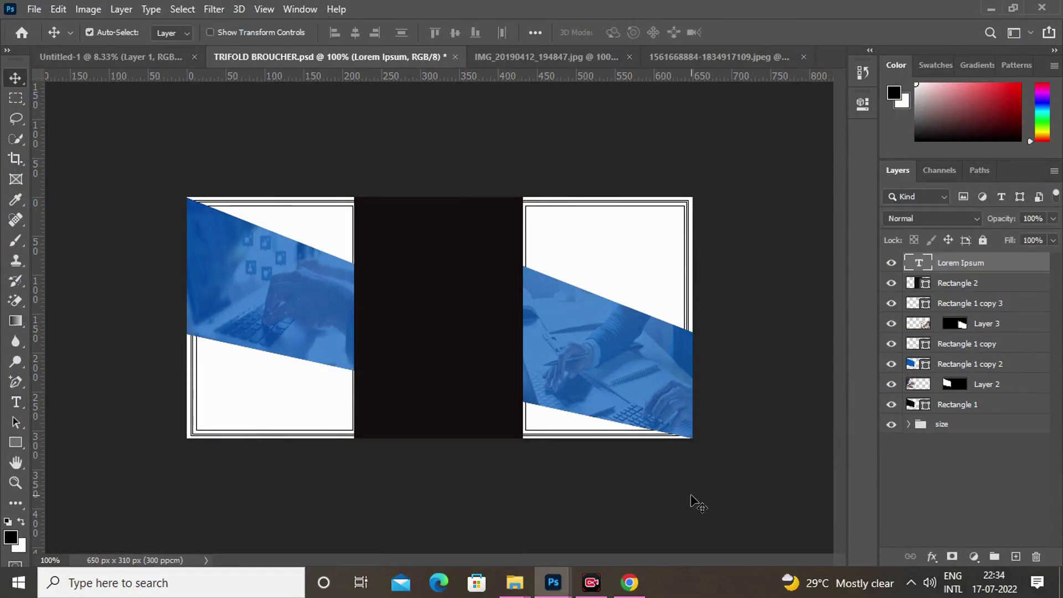
Add the heading "WHY CHOOSE US?" in black 000000 Roboto Bold text in the white area above the photo on the third panel
{"action": "left_click", "coordinate": [18, 404]}
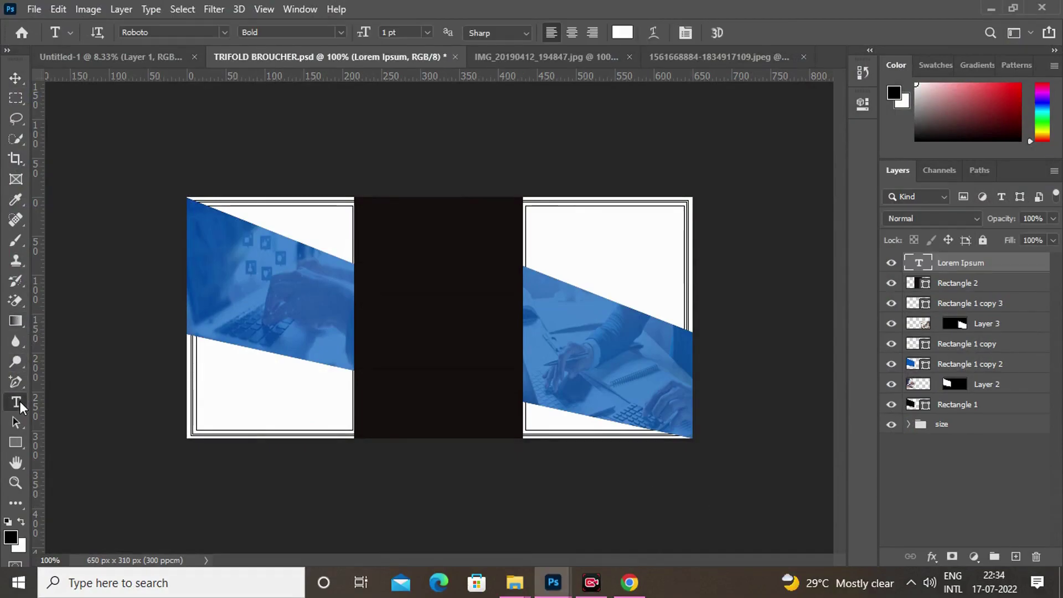
{"action": "left_click", "coordinate": [557, 230]}
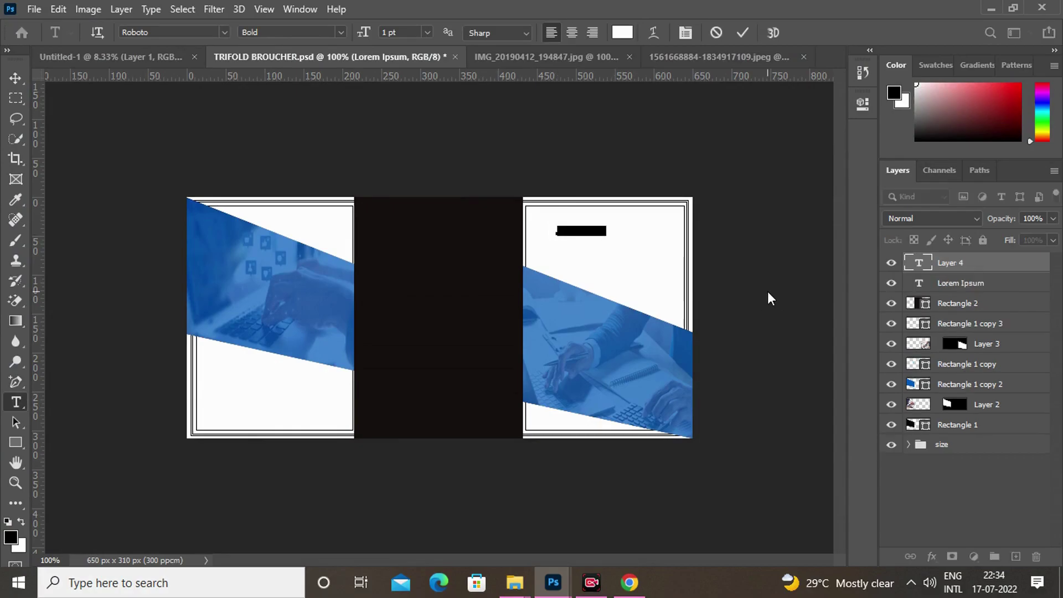
{"action": "left_click", "coordinate": [622, 32]}
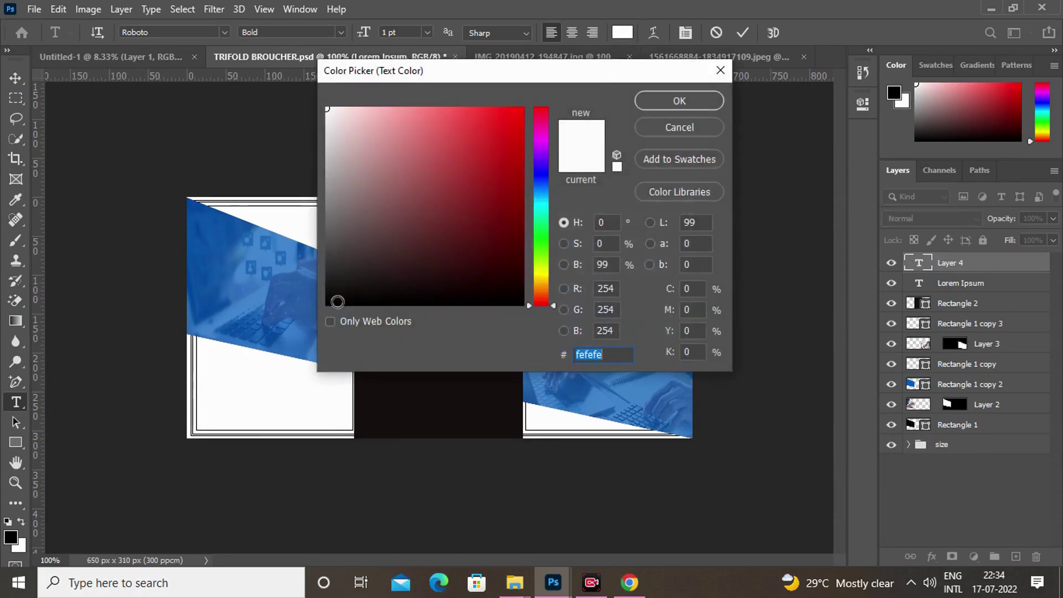
{"action": "left_click", "coordinate": [330, 305]}
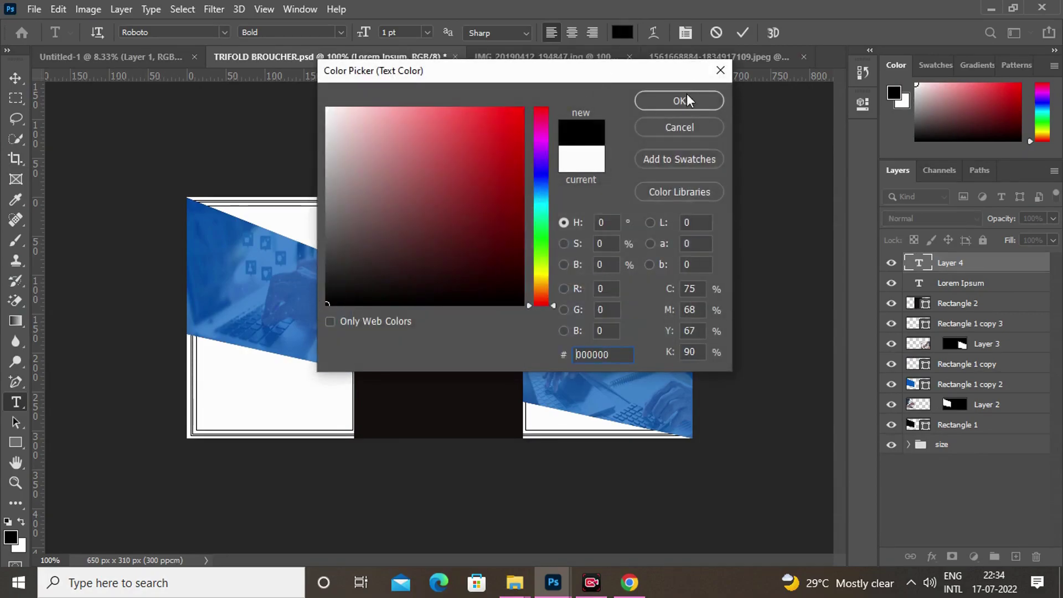
{"action": "left_click", "coordinate": [686, 97]}
{"action": "key", "text": "ctrl+a"}
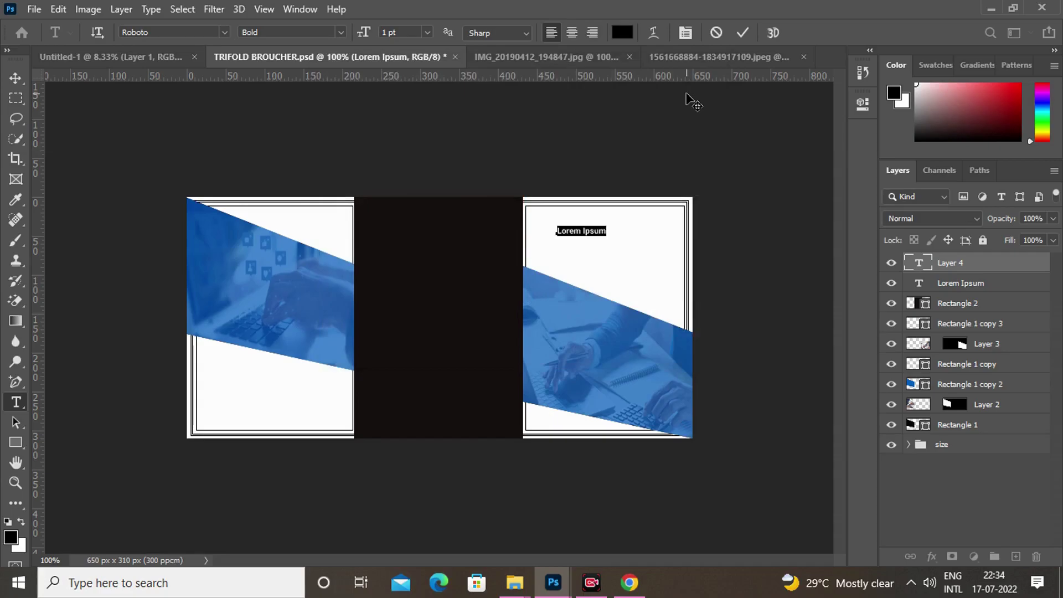
{"action": "type", "text": "wHY CHOOSE"}
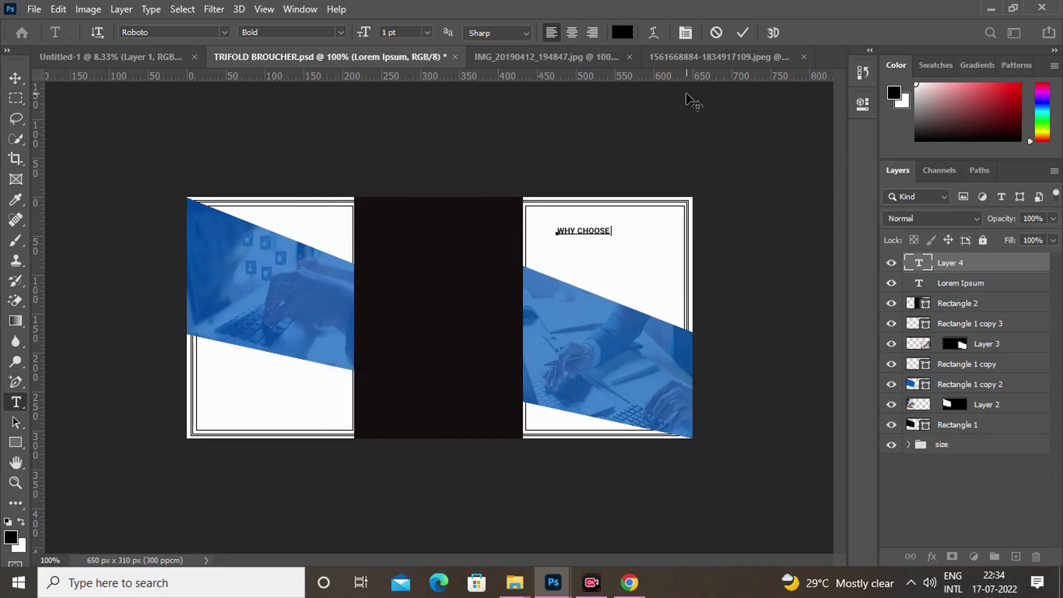
{"action": "type", "text": " US?"}
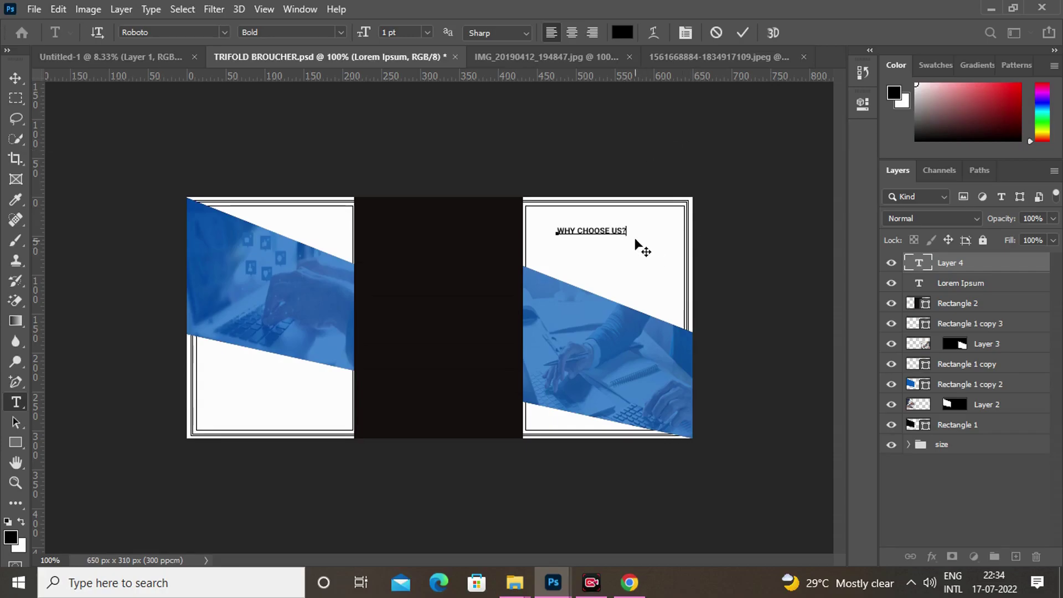
Set the "WHY CHOOSE US?" heading to 1.5 pt and move it near the inner border at the panel's upper-left corner
{"action": "left_click_drag", "start_coordinate": [630, 229], "coordinate": [537, 233]}
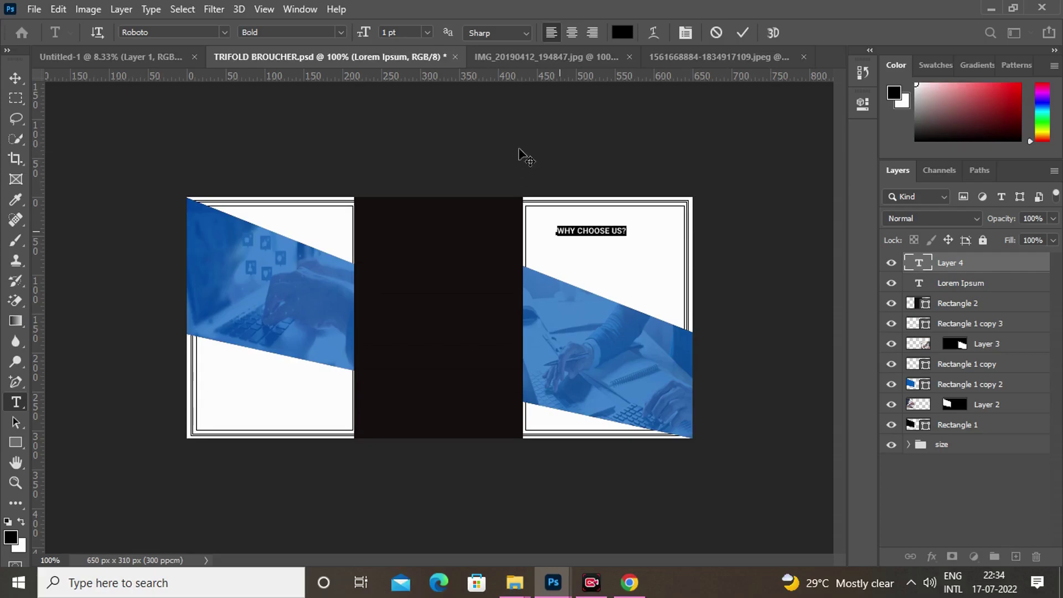
{"action": "left_click", "coordinate": [387, 33]}
{"action": "key", "text": "Return"}
{"action": "left_click_drag", "start_coordinate": [652, 248], "coordinate": [627, 248]}
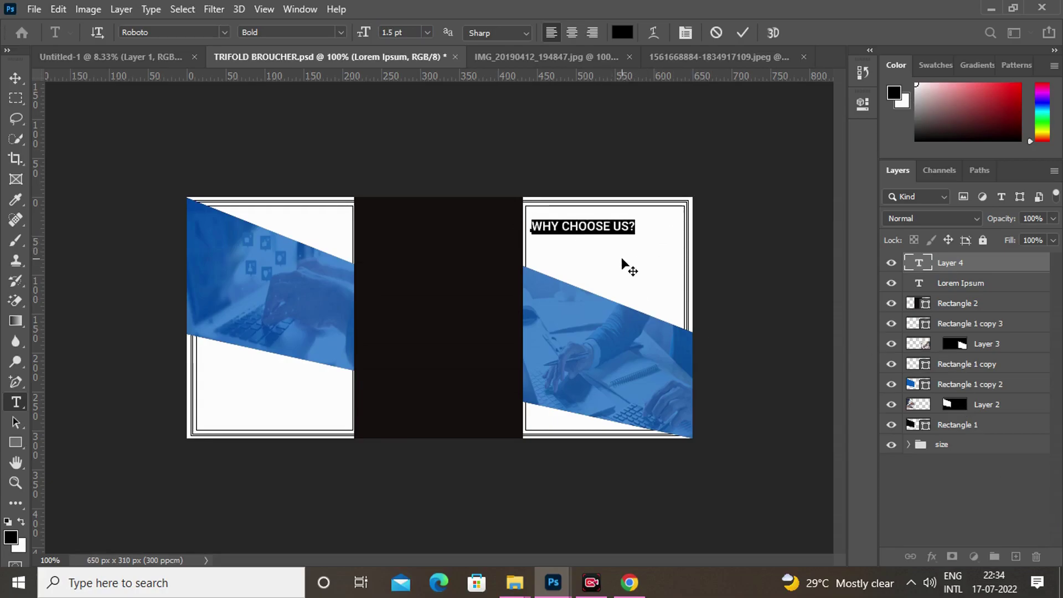
{"action": "left_click", "coordinate": [15, 78]}
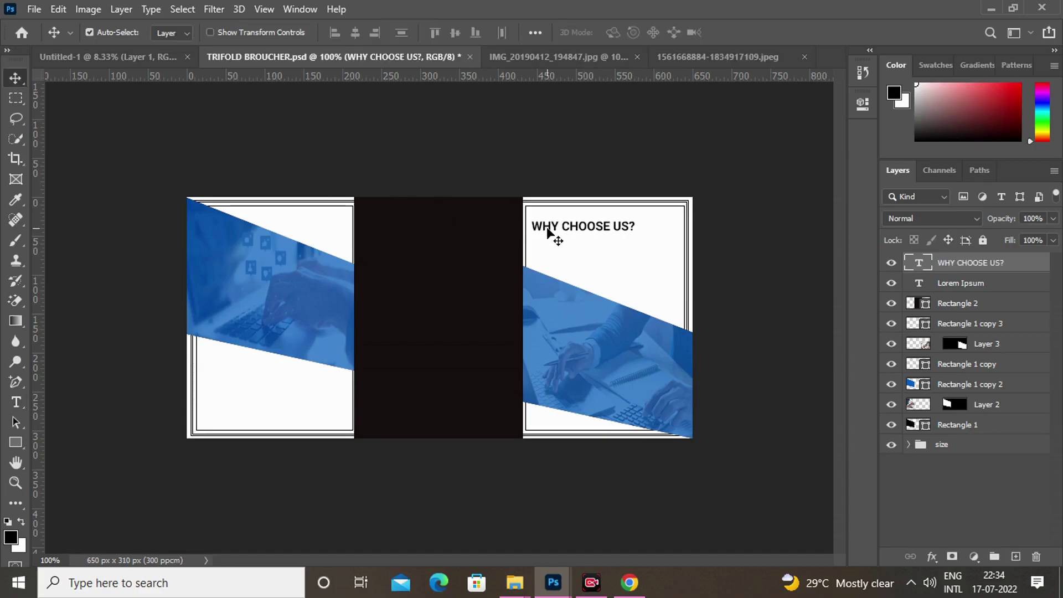
{"action": "left_click_drag", "start_coordinate": [548, 231], "coordinate": [548, 228]}
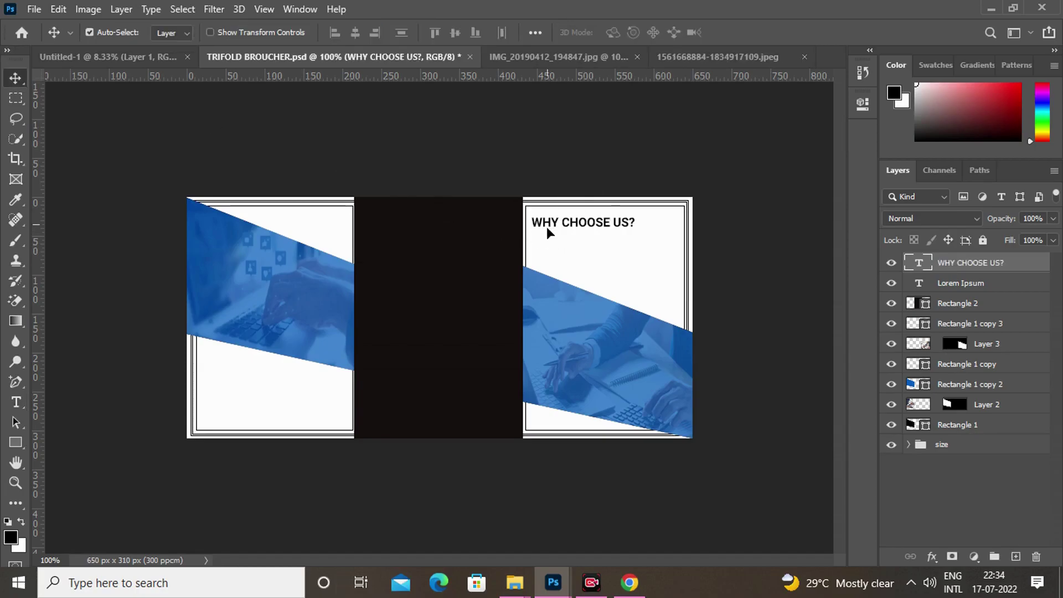
Add a small black Lorem ipsum paragraph directly below the "WHY CHOOSE US?" heading, above the slanted photo
{"action": "left_click", "coordinate": [15, 401]}
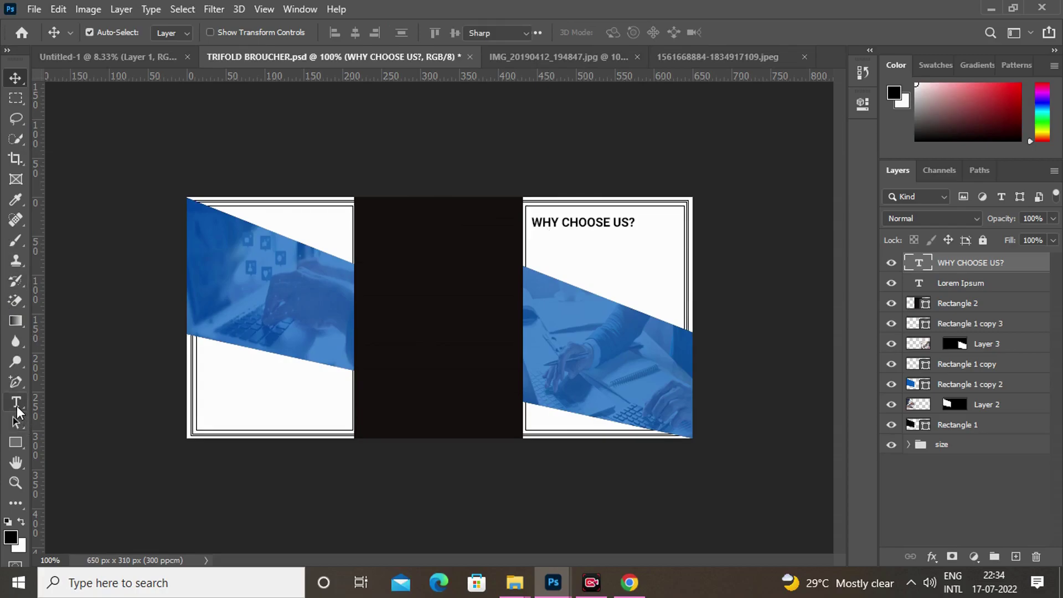
{"action": "left_click_drag", "start_coordinate": [540, 246], "coordinate": [699, 380]}
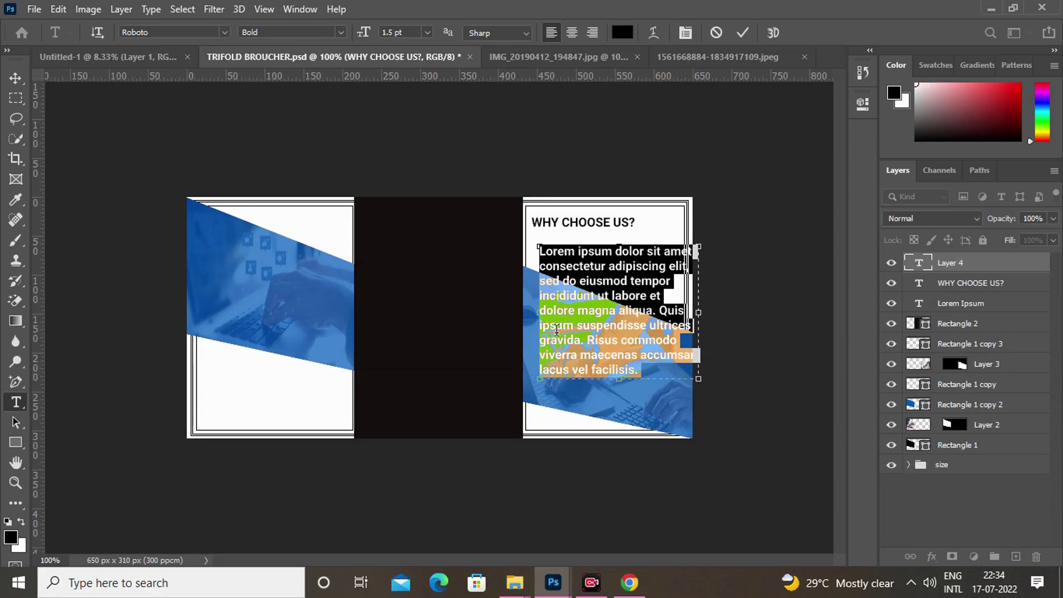
{"action": "left_click_drag", "start_coordinate": [392, 32], "coordinate": [366, 39]}
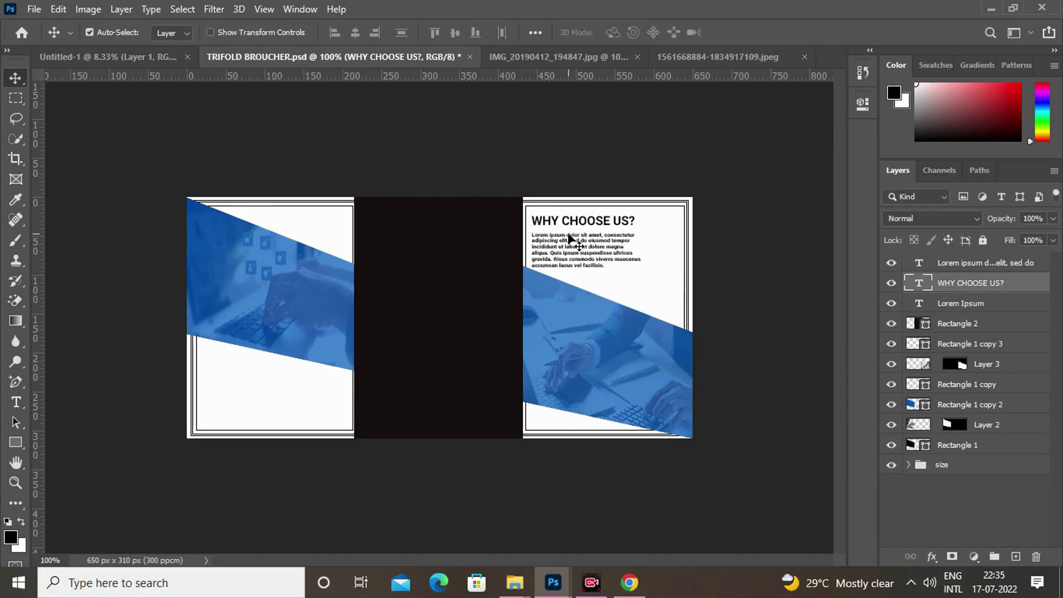
{"action": "left_click", "coordinate": [568, 235]}
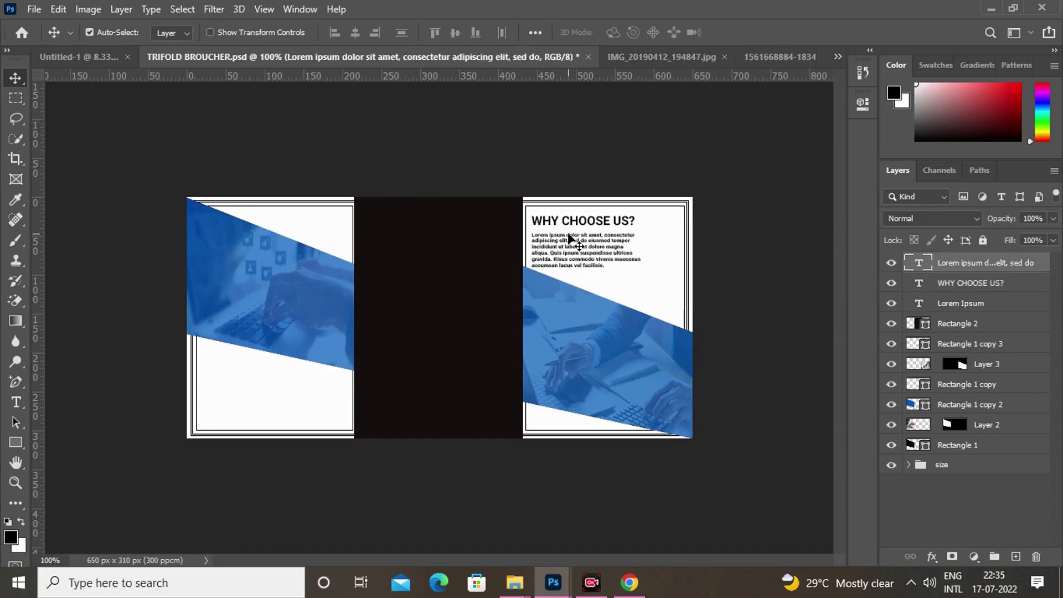
{"action": "key", "text": "Up"}
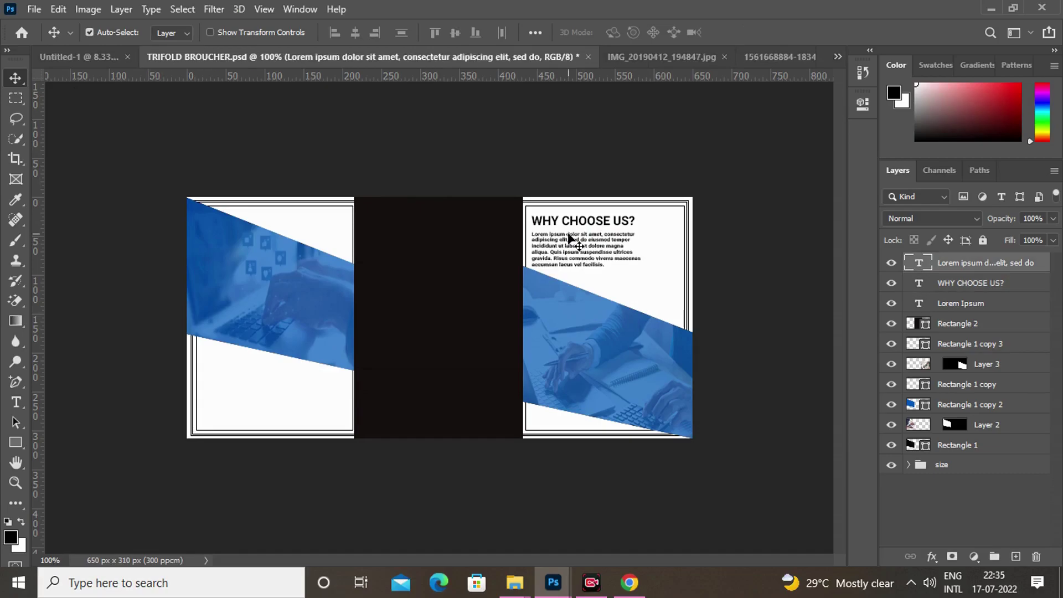
Create a small black rectangle with the Rectangle tool and place it flush with the brochure's outer right edge, above the slanted photo
{"action": "left_click", "coordinate": [17, 443]}
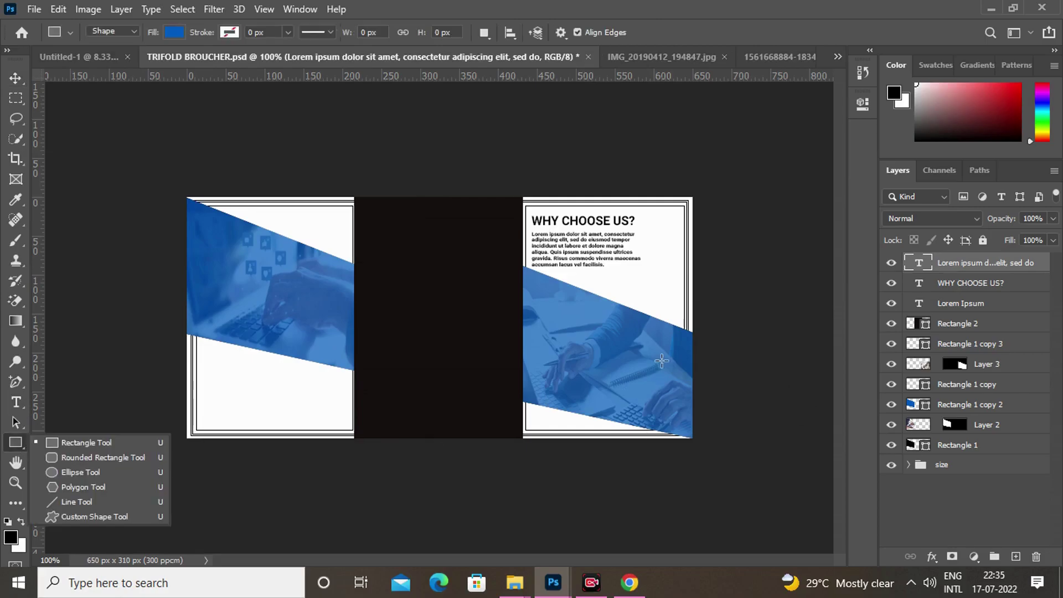
{"action": "left_click", "coordinate": [668, 287]}
{"action": "left_click", "coordinate": [668, 287]}
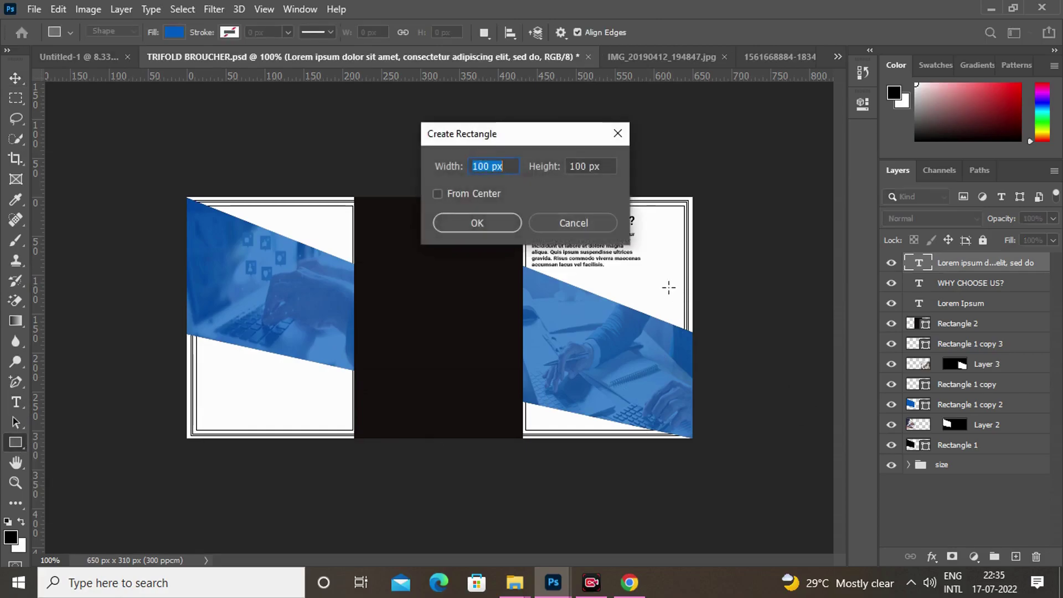
{"action": "key", "text": "Return"}
{"action": "left_click", "coordinate": [16, 79]}
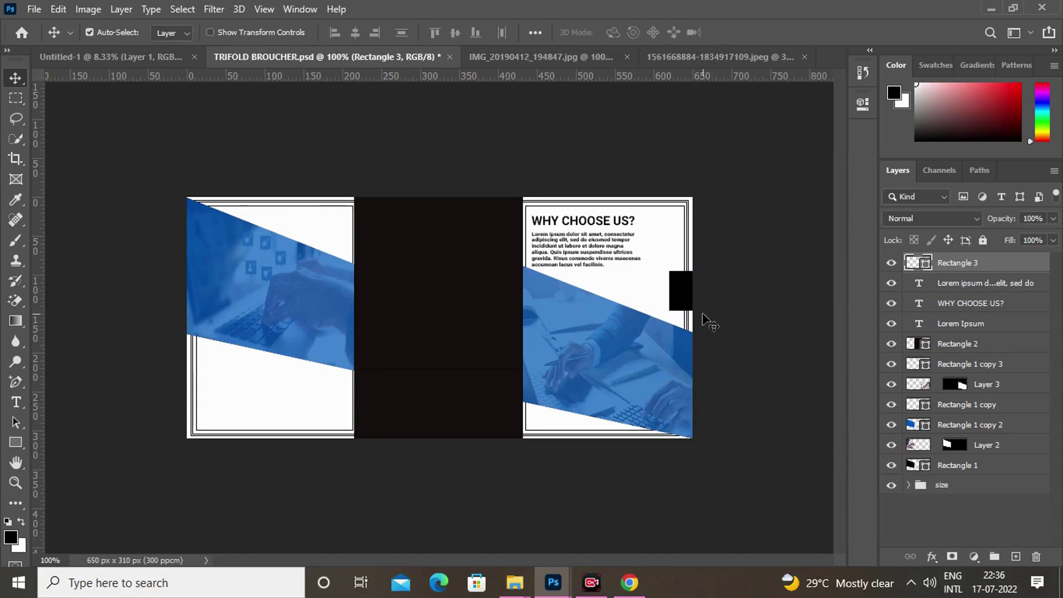
{"action": "left_click_drag", "start_coordinate": [684, 306], "coordinate": [666, 312]}
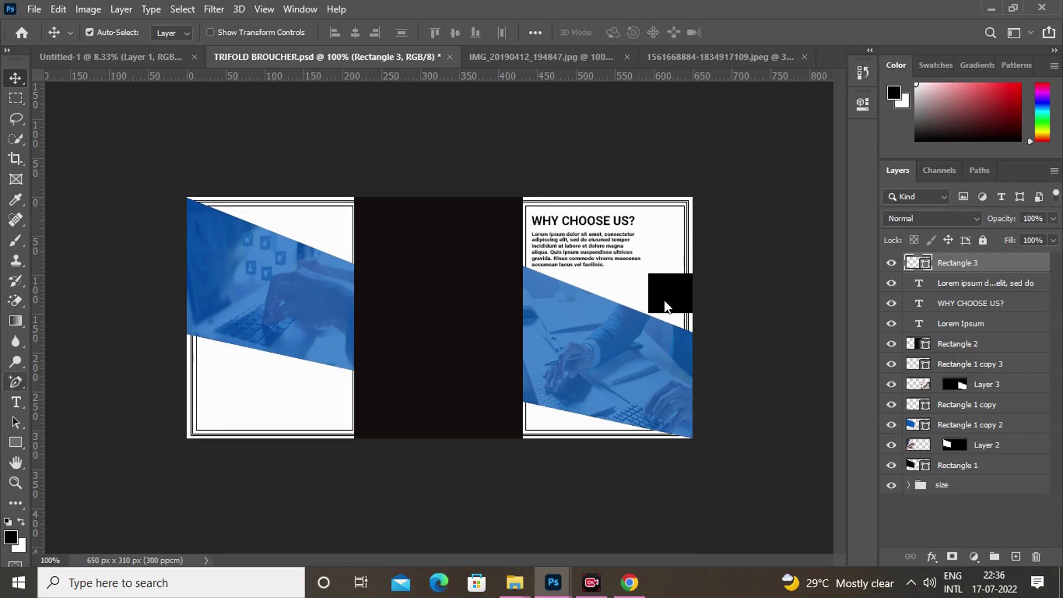
Reshape the small black rectangle into a triangle pointing left, merging its left corners into one point with the Add Anchor Point tool
{"action": "key", "text": "Delete"}
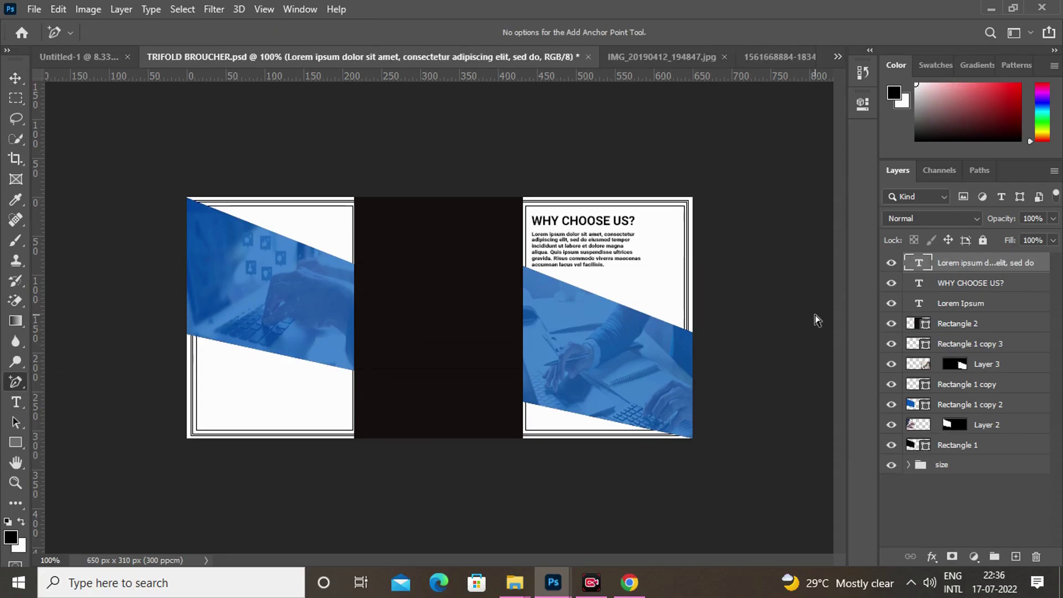
{"action": "key", "text": "ctrl+z"}
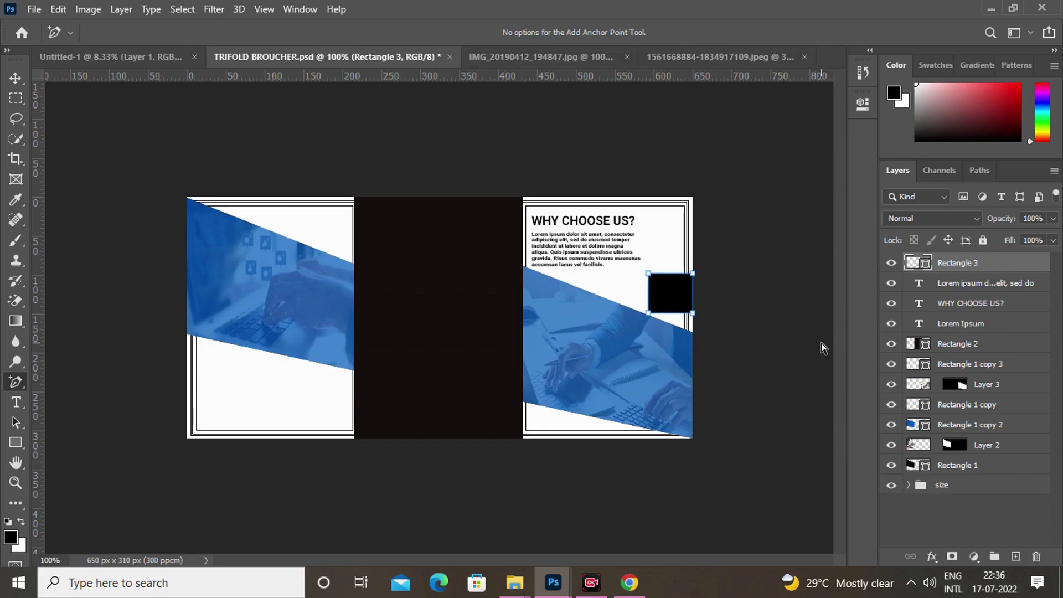
{"action": "left_click", "coordinate": [645, 287]}
{"action": "mouse_move", "coordinate": [646, 287]}
{"action": "left_mouse_down"}
{"action": "mouse_move", "coordinate": [649, 302]}
{"action": "mouse_move", "coordinate": [649, 292]}
{"action": "left_mouse_up"}
{"action": "left_click", "coordinate": [483, 226]}
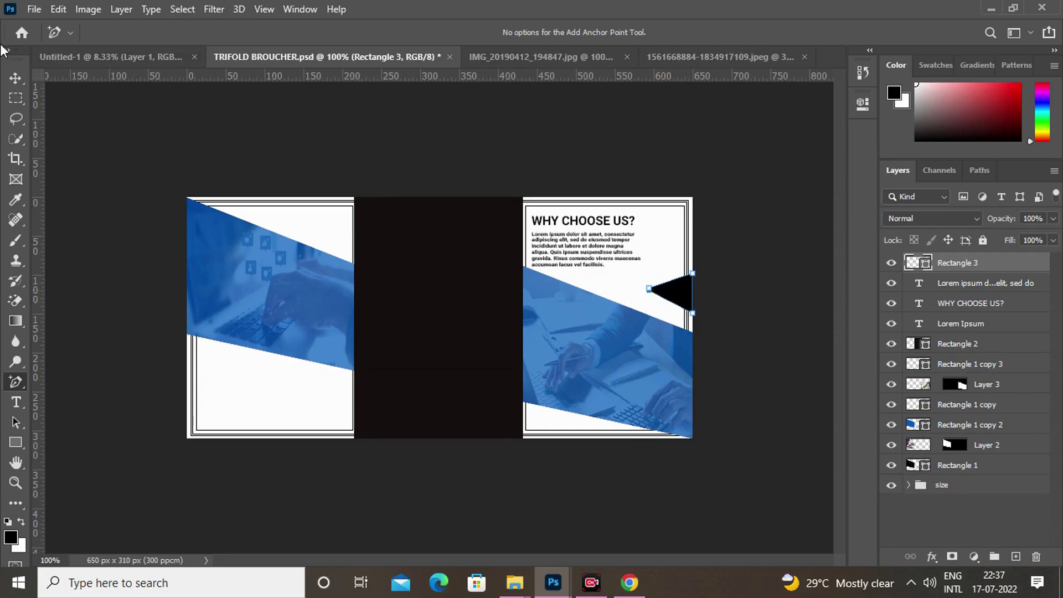
Move the black triangle slightly left so its vertical side sits against the panel's inner border line
{"action": "left_click", "coordinate": [15, 79]}
{"action": "left_click", "coordinate": [797, 253]}
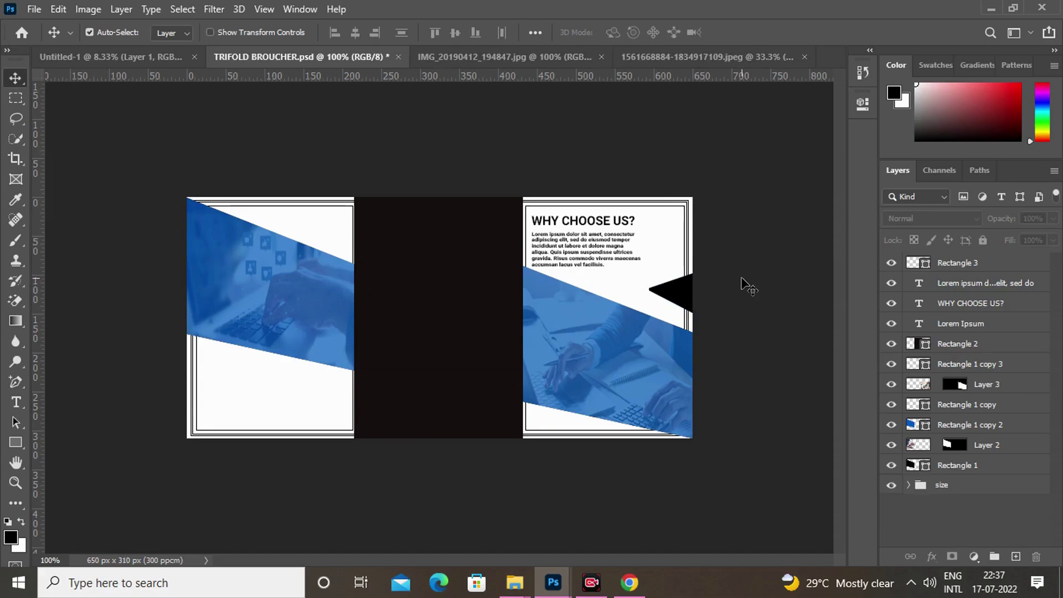
{"action": "left_click_drag", "start_coordinate": [678, 298], "coordinate": [672, 300]}
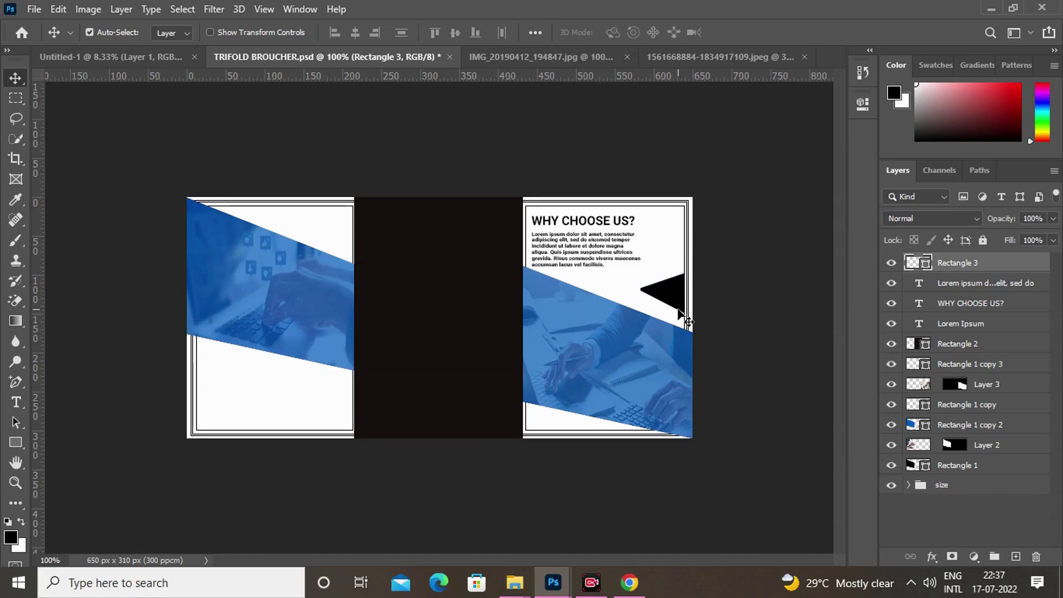
Add the two-line white text "CREATIVE MARKETING" at 2 pt over the blue photo on the third panel
{"action": "left_click", "coordinate": [15, 402]}
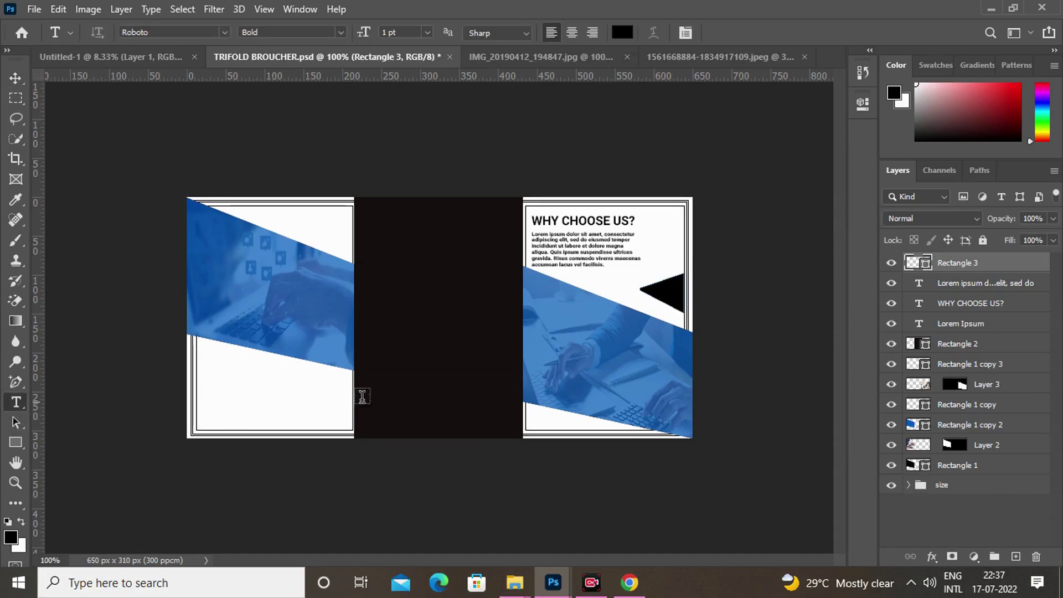
{"action": "left_click", "coordinate": [556, 336]}
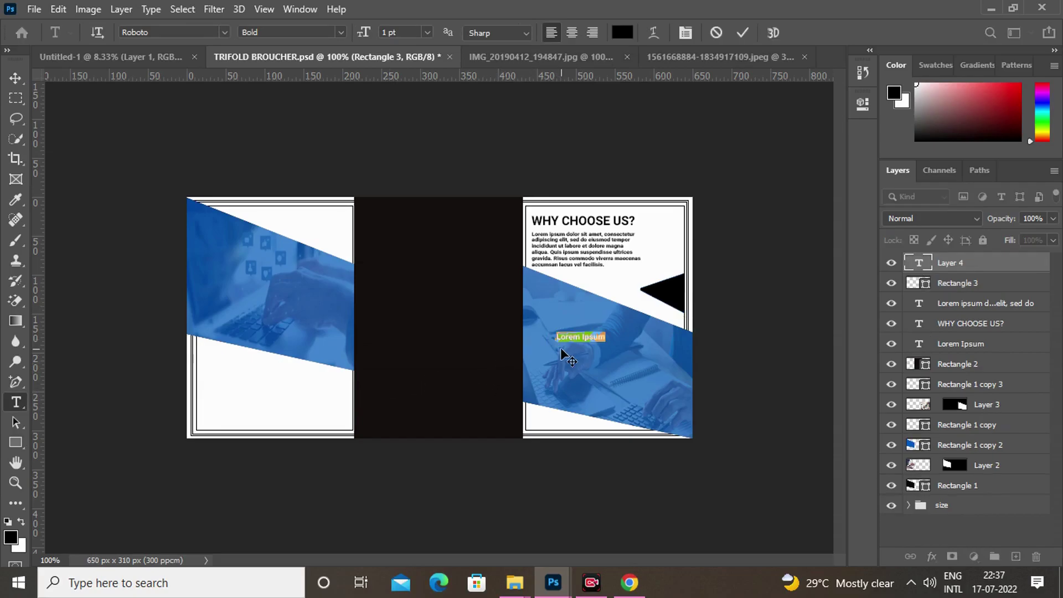
{"action": "type", "text": "CREATIVE"}
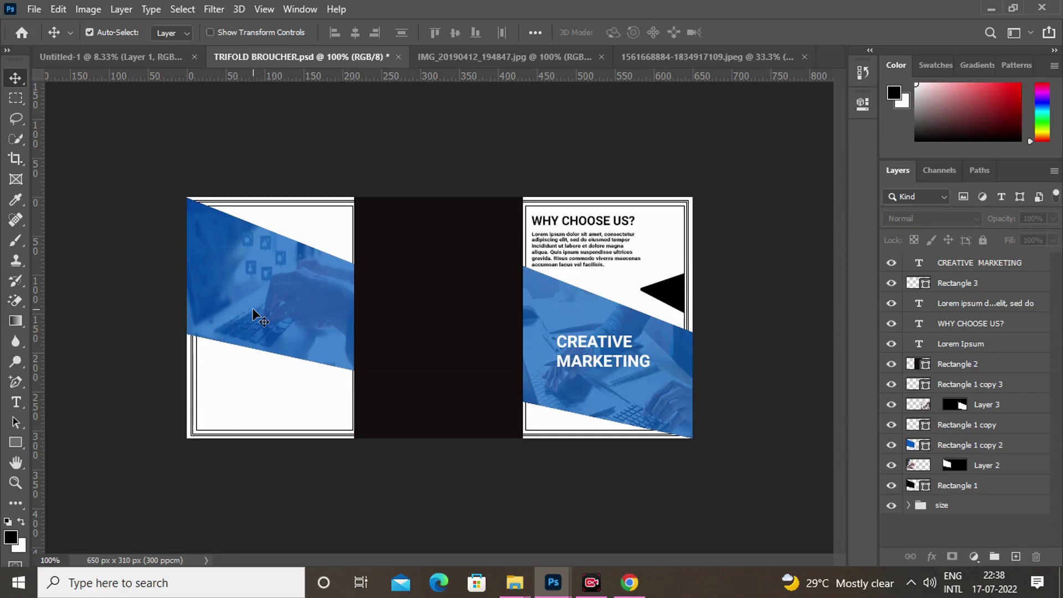
Add the two-line white text "CREATIVE BRANDING" at 2 pt, centered over the blue photo on the first panel, and deselect it
{"action": "left_click", "coordinate": [16, 402]}
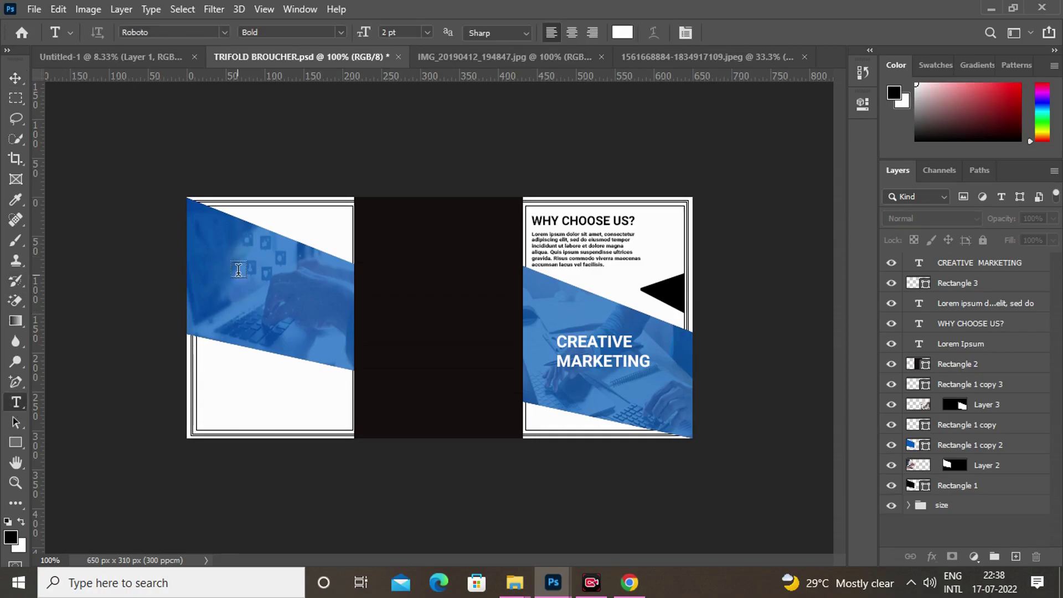
{"action": "left_click", "coordinate": [238, 270]}
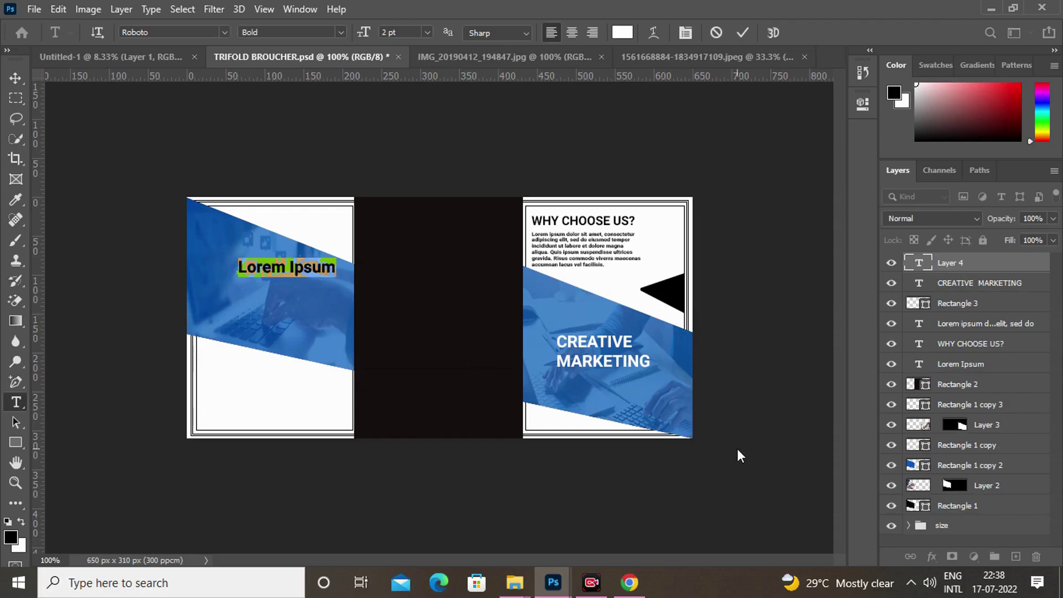
{"action": "type", "text": "CRE"}
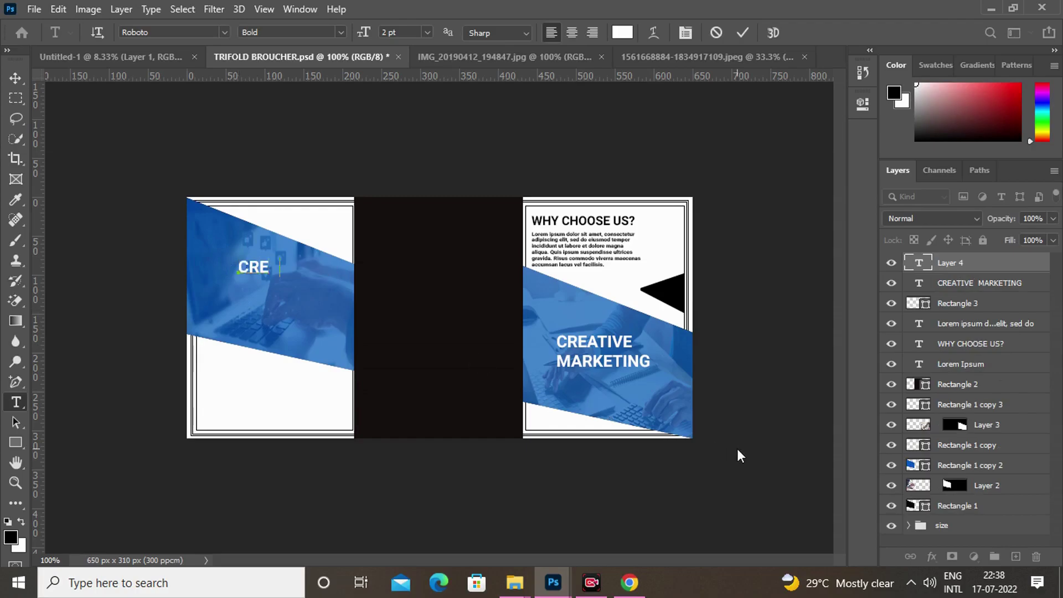
{"action": "type", "text": "ATIVE"}
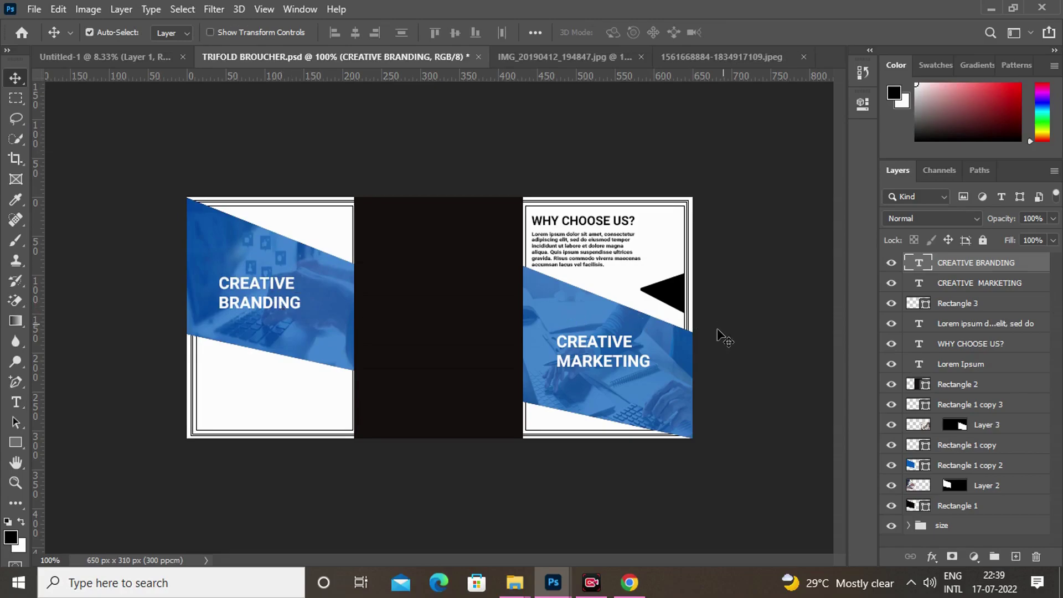
{"action": "left_click", "coordinate": [717, 330]}
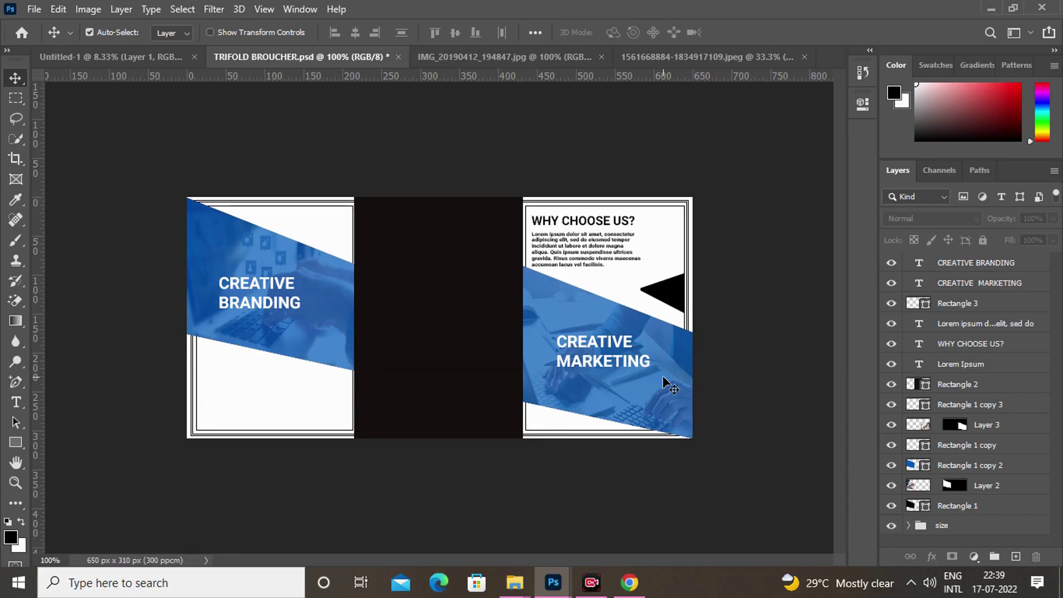
Add the black (000000) 2 pt text "WELCOME TO" below the blue photo on the first panel and apply the body paragraph's resizing beneath it
{"action": "left_click", "coordinate": [16, 402]}
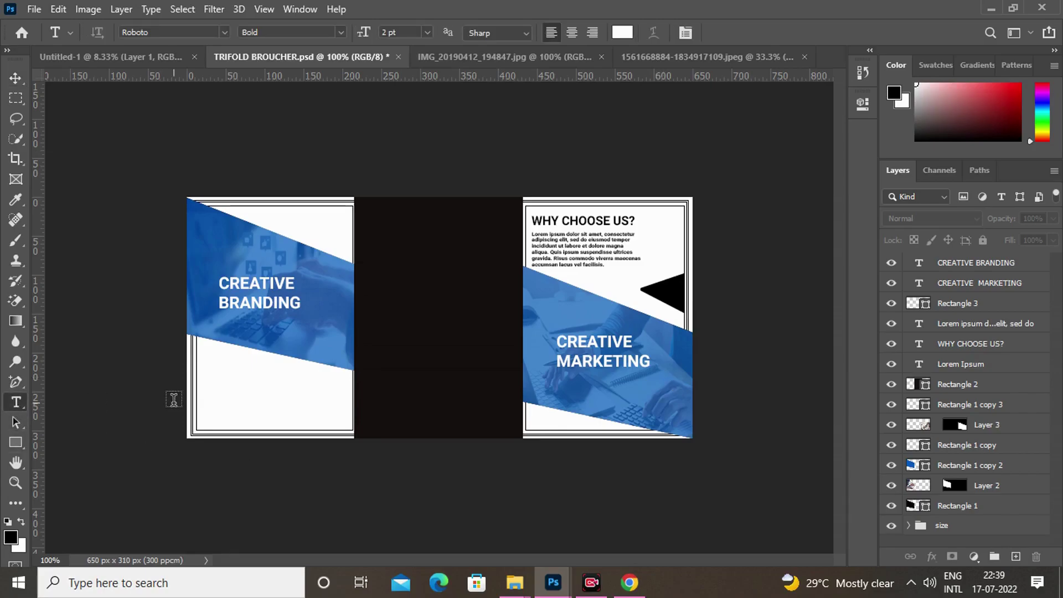
{"action": "left_click", "coordinate": [227, 367]}
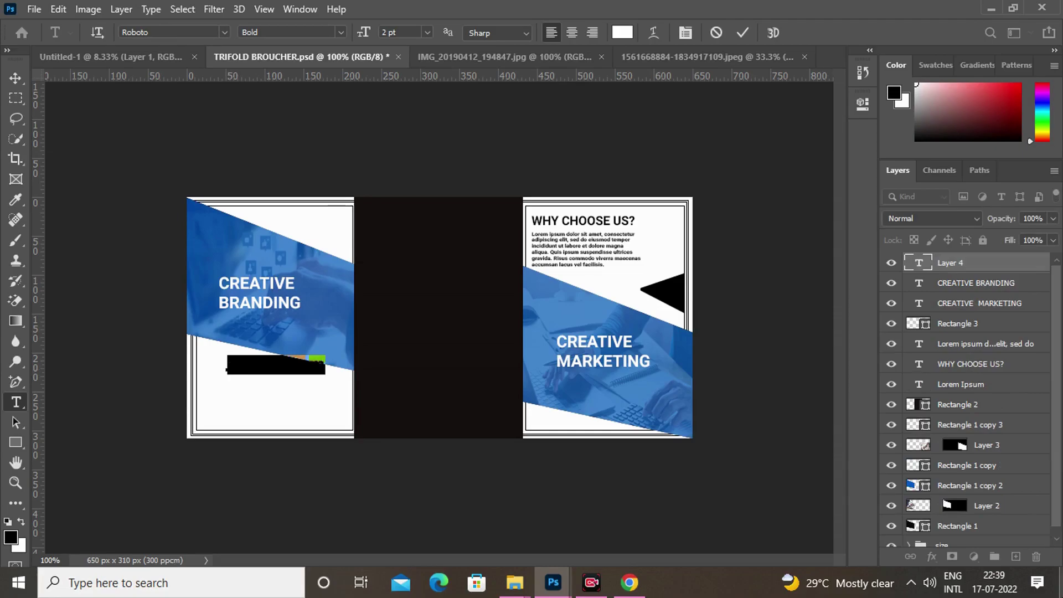
{"action": "key", "text": "BackSpace"}
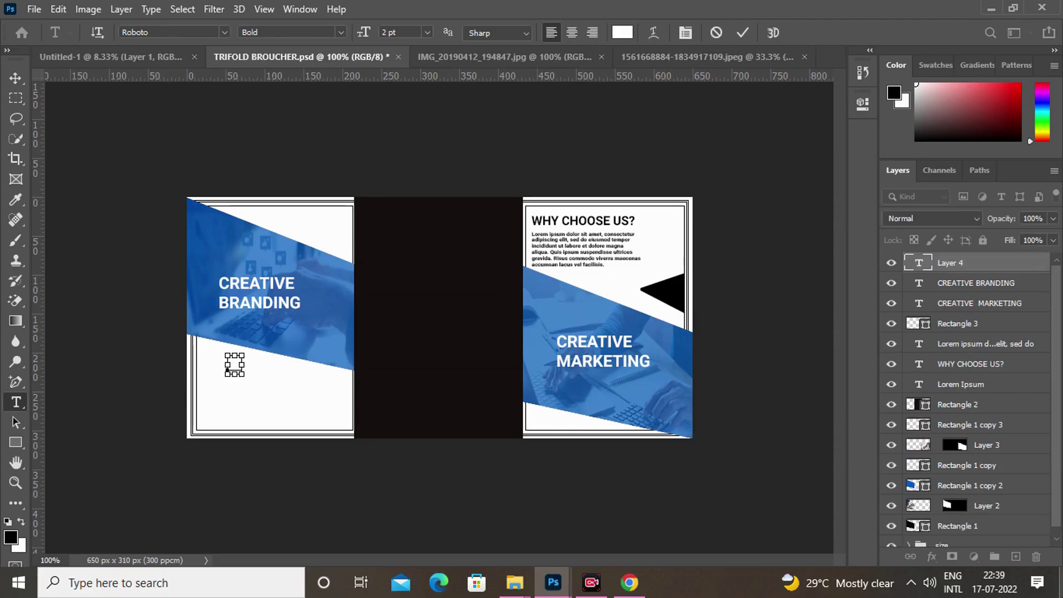
{"action": "key", "text": "ctrl+z"}
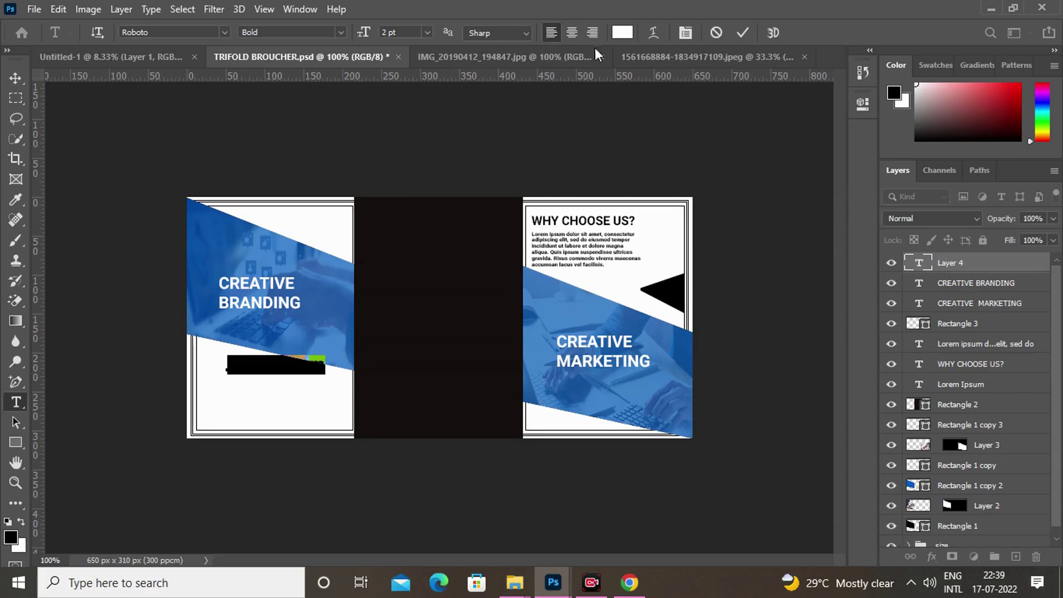
{"action": "left_click", "coordinate": [622, 32]}
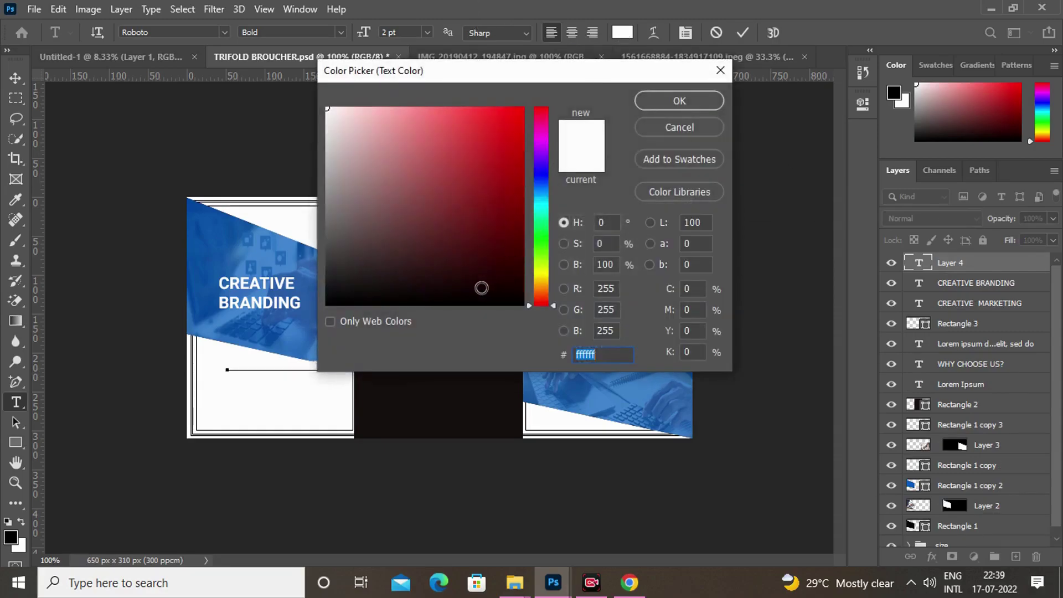
{"action": "left_click", "coordinate": [523, 305]}
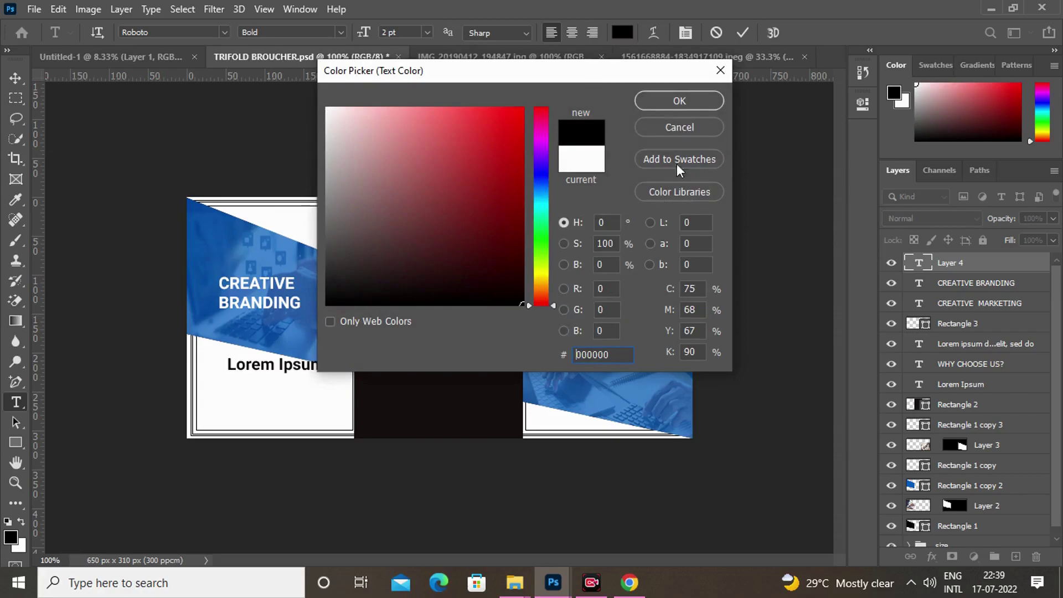
{"action": "left_click", "coordinate": [687, 104]}
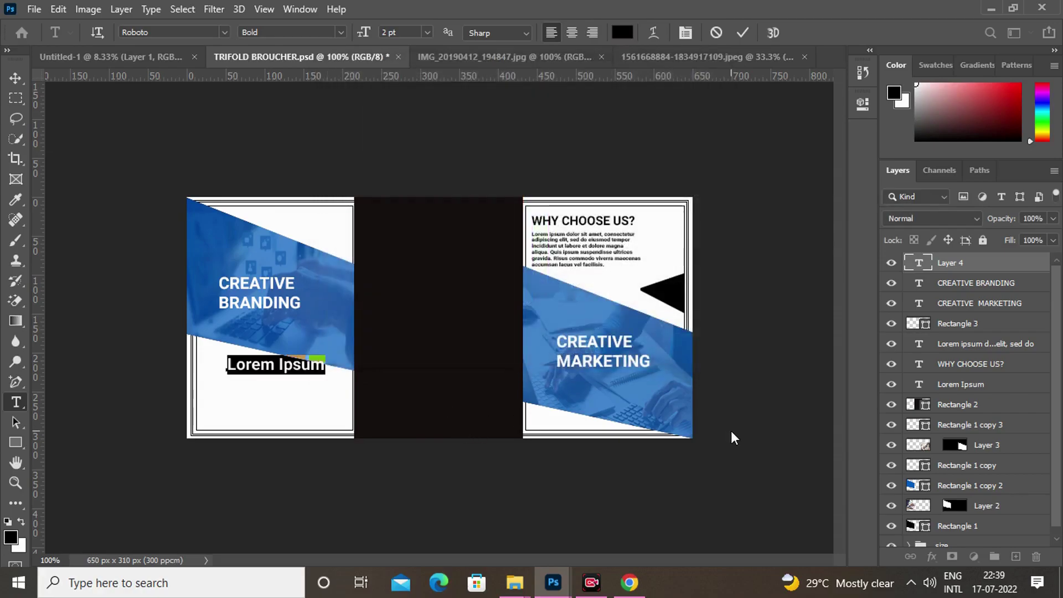
{"action": "type", "text": "WELCOME T"}
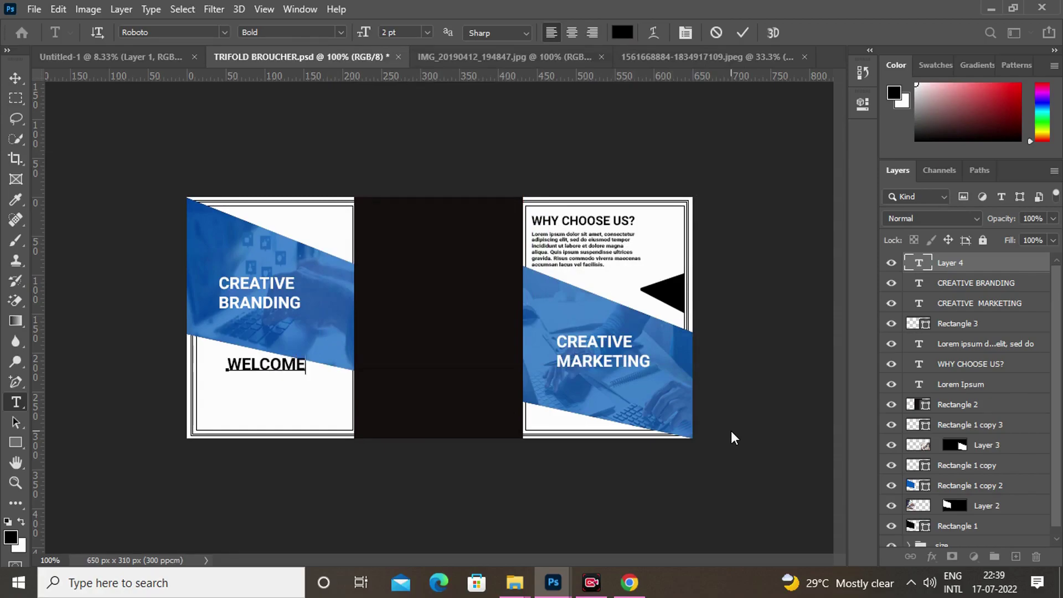
{"action": "type", "text": "O"}
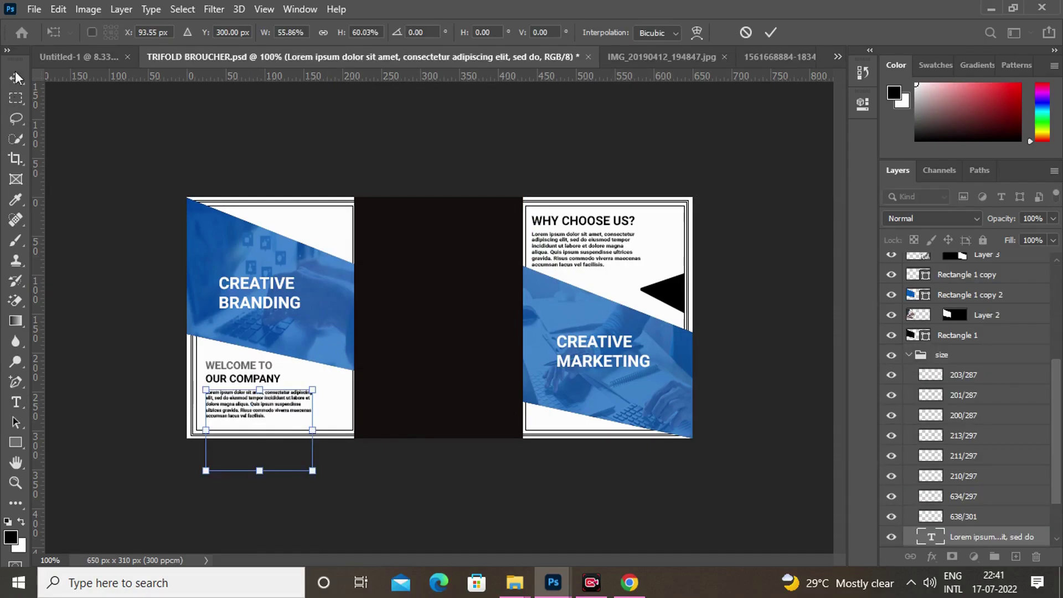
{"action": "left_click", "coordinate": [755, 244]}
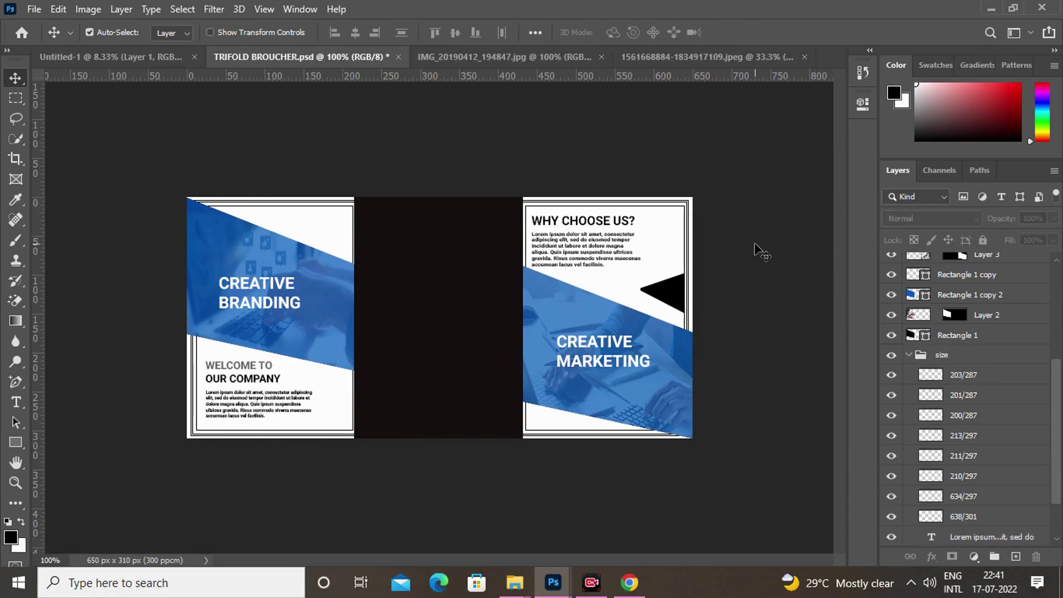
Add the heading "OUR SERVICES" in blue 0162cf on the near-black middle panel
{"action": "left_click", "coordinate": [615, 31]}
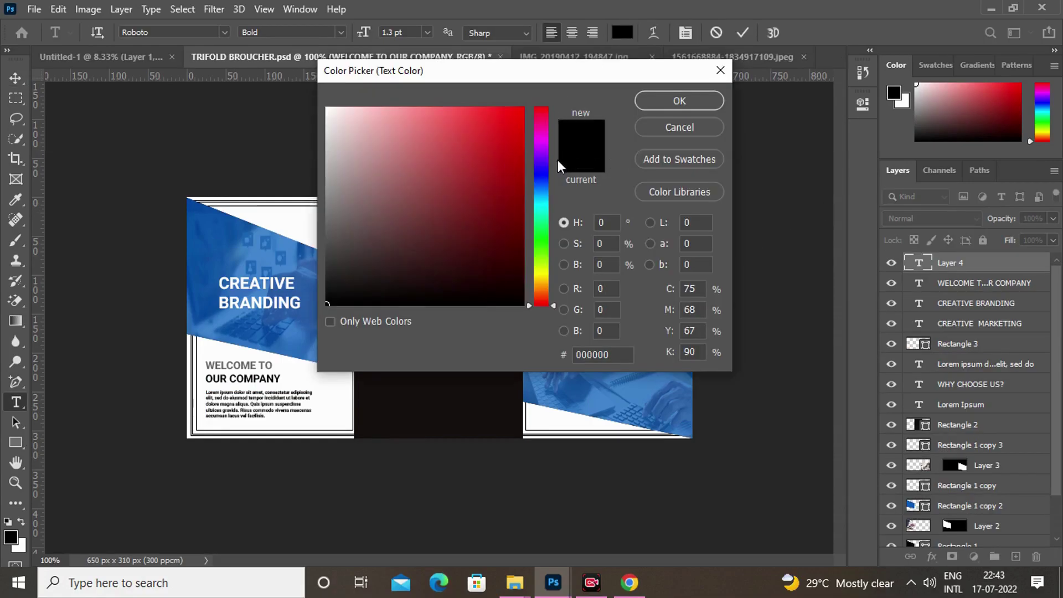
{"action": "left_click", "coordinate": [194, 254]}
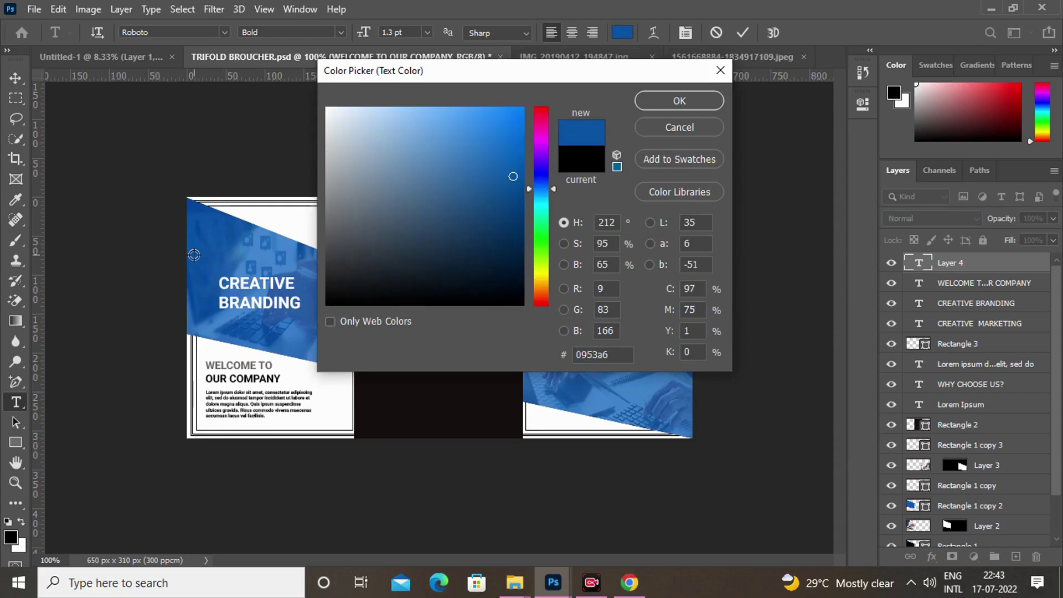
{"action": "left_click_drag", "start_coordinate": [514, 160], "coordinate": [522, 144]}
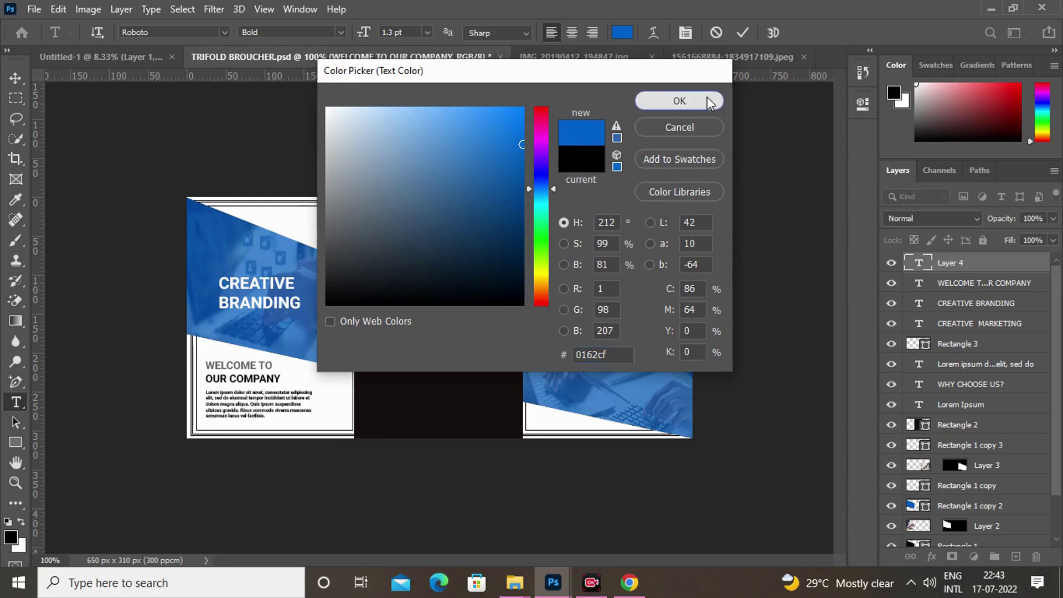
{"action": "left_click", "coordinate": [680, 100]}
{"action": "type", "text": "OUR SERVICES"}
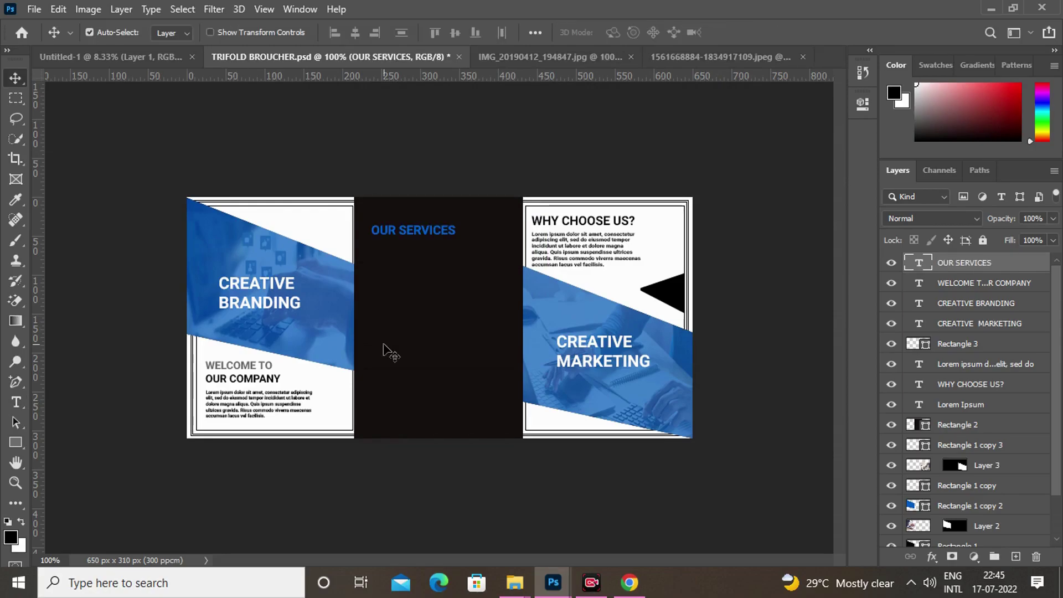
Add a Lorem ipsum paragraph text box below the "OUR SERVICES" heading, with 1 pt white text
{"action": "left_click", "coordinate": [15, 402]}
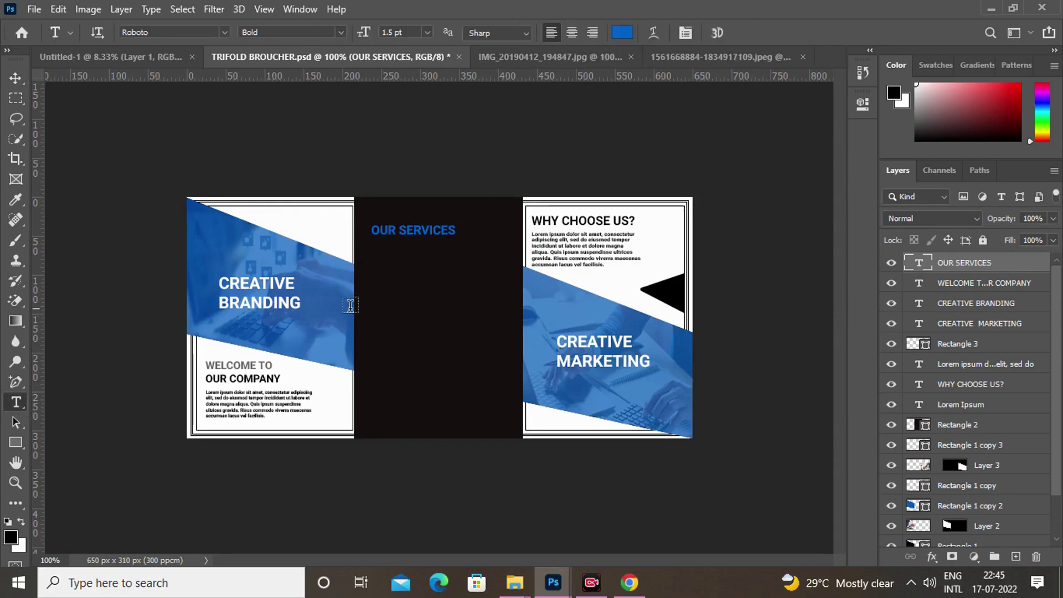
{"action": "left_click_drag", "start_coordinate": [389, 266], "coordinate": [496, 338]}
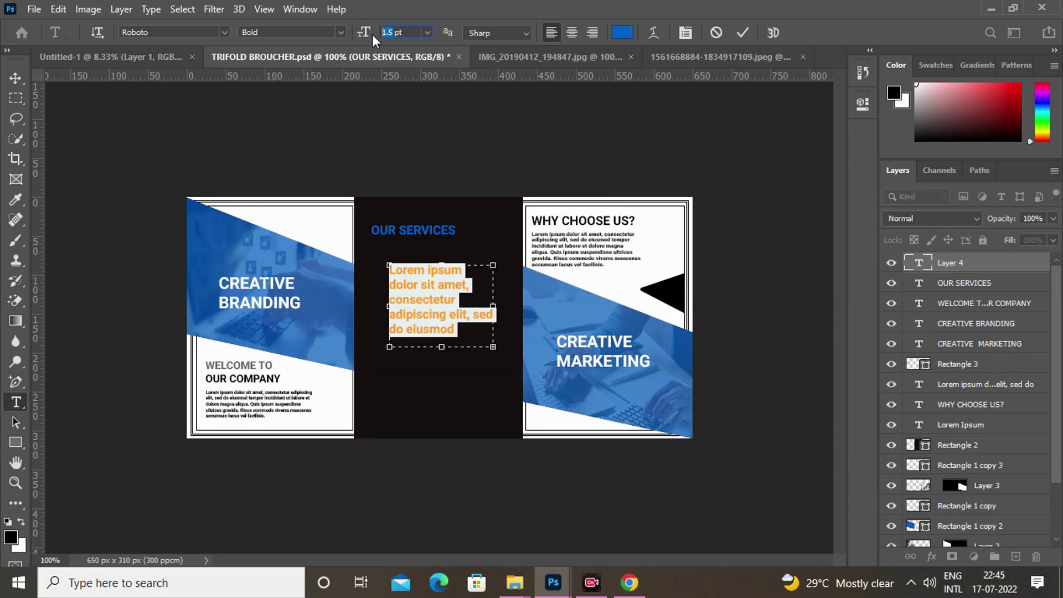
{"action": "key", "text": "Return"}
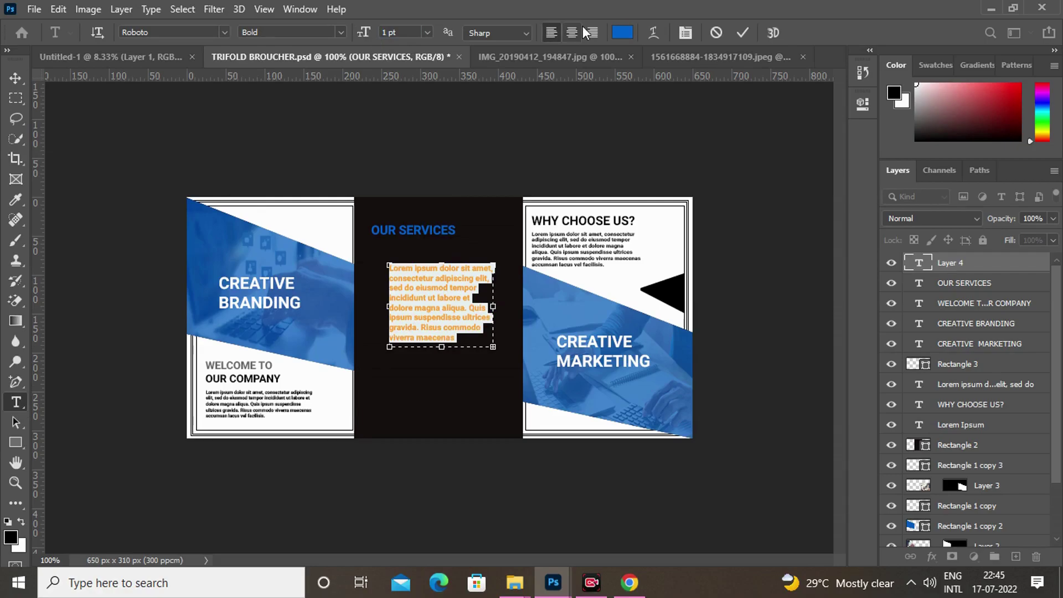
{"action": "left_click", "coordinate": [621, 33]}
{"action": "left_click", "coordinate": [337, 114]}
{"action": "left_click_drag", "start_coordinate": [337, 114], "coordinate": [325, 108]}
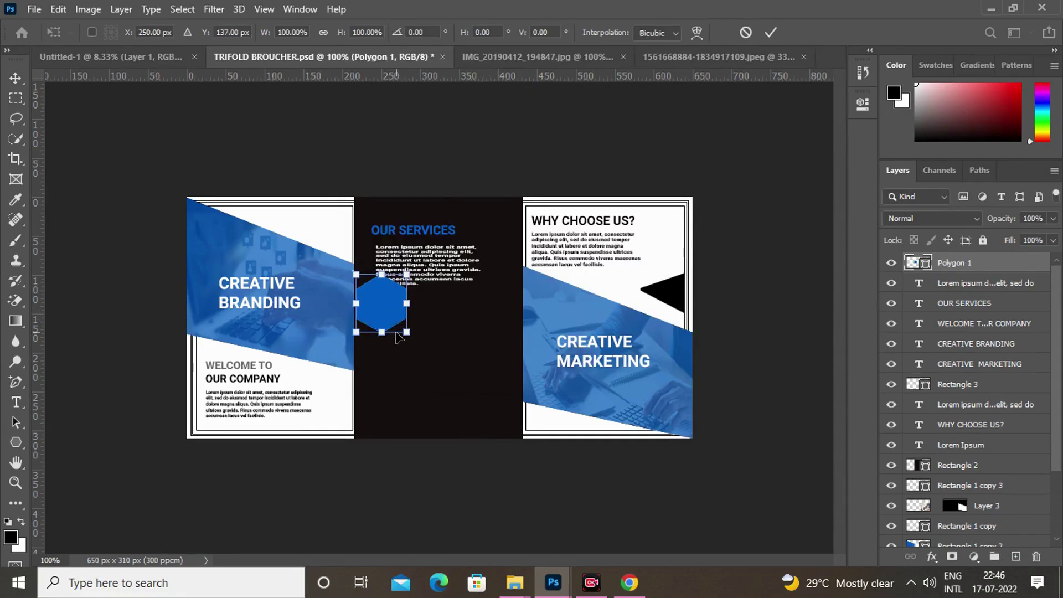
Shrink the blue hexagon to about 68% width and 59% height below the services paragraph, and duplicate it twice
{"action": "left_click_drag", "start_coordinate": [407, 333], "coordinate": [384, 311]}
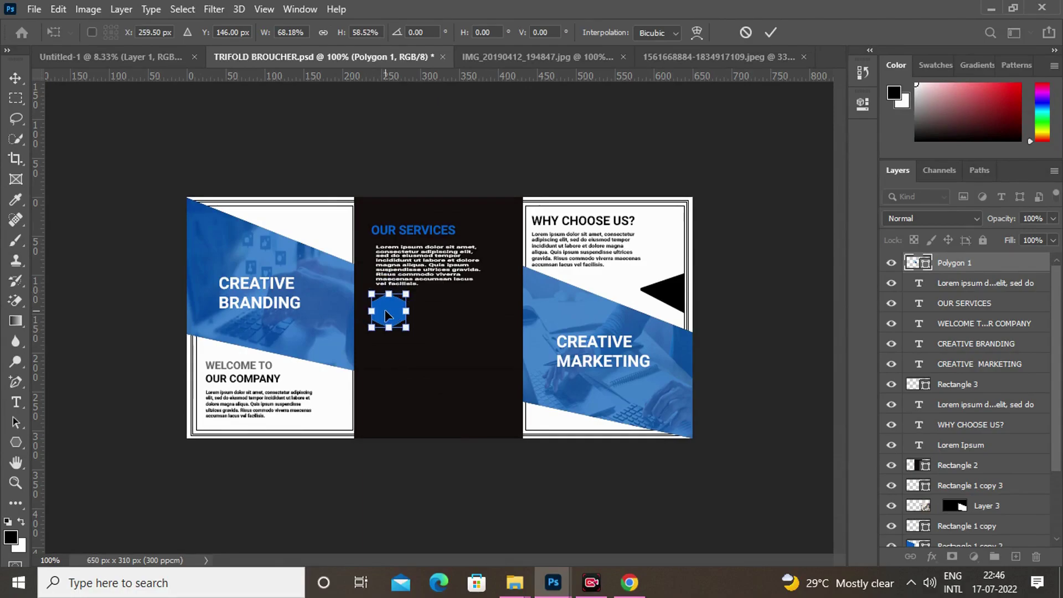
{"action": "key", "text": "Return"}
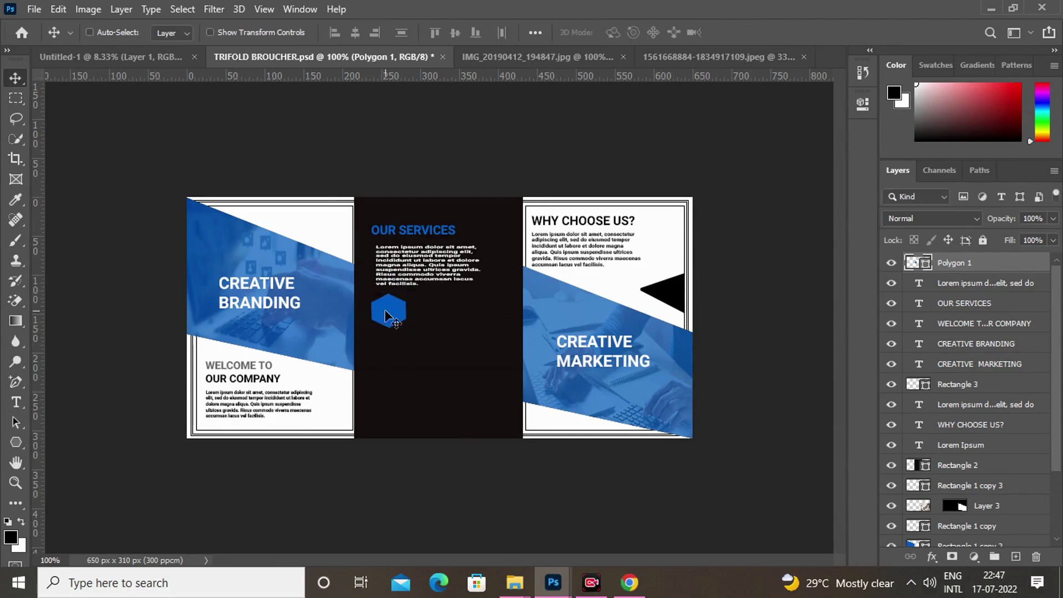
{"action": "key", "text": "ctrl+j"}
{"action": "key", "text": "ctrl+j"}
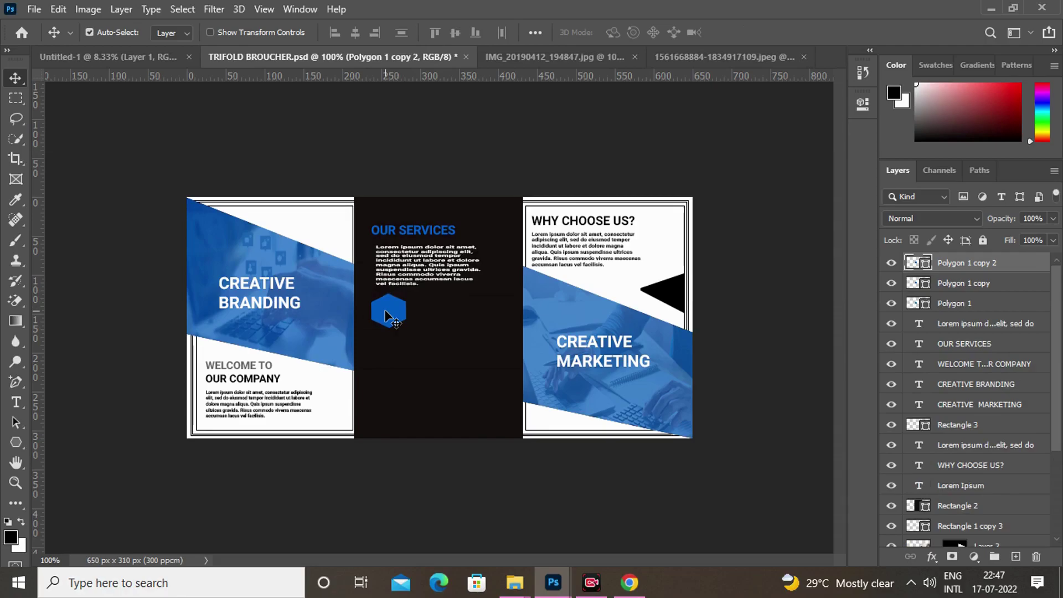
{"action": "key", "text": "ctrl+t"}
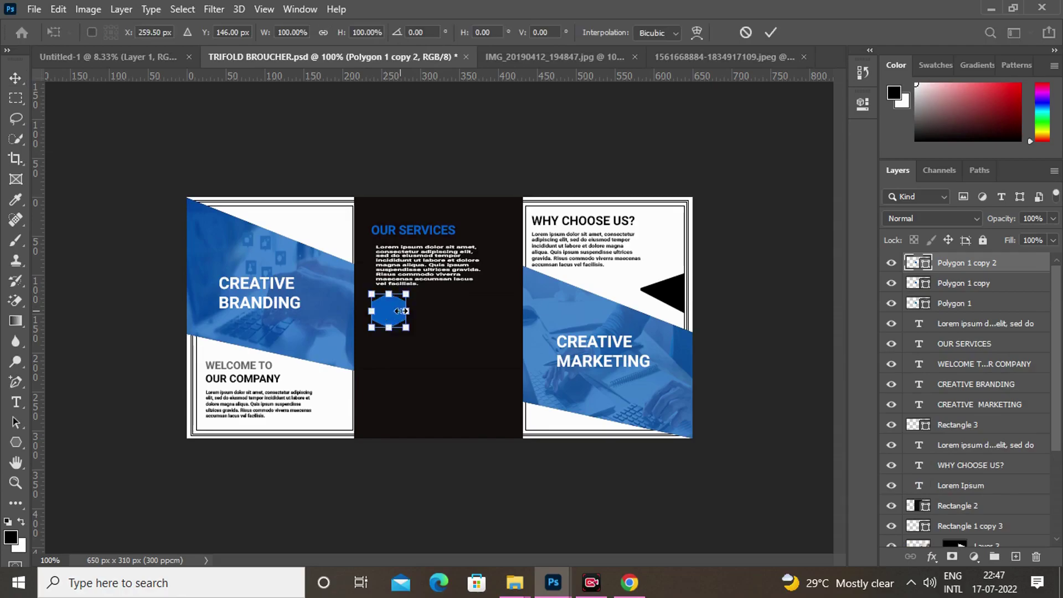
{"action": "left_click_drag", "start_coordinate": [404, 328], "coordinate": [402, 322]}
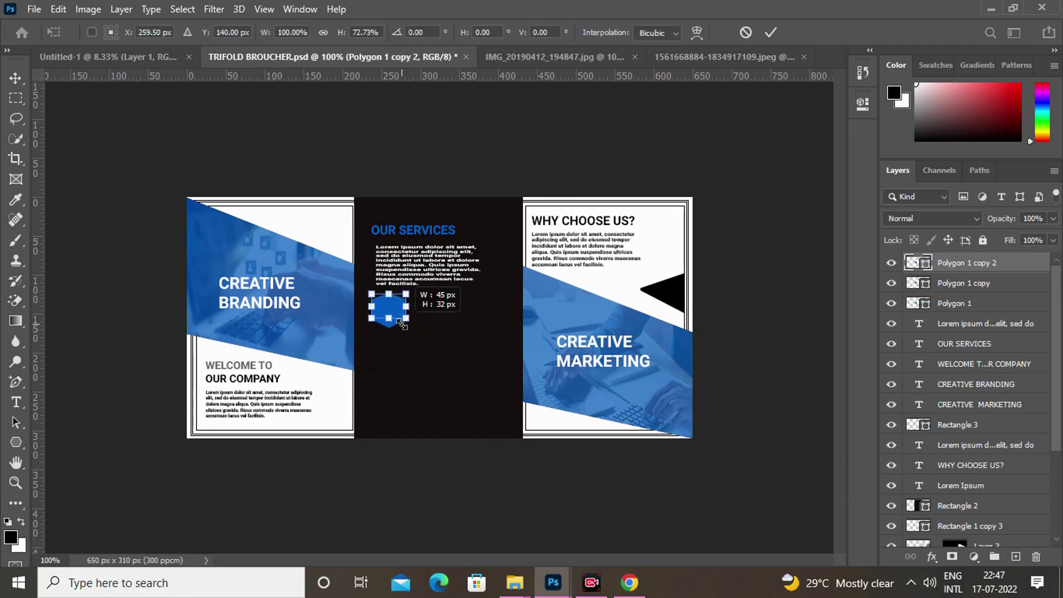
{"action": "key", "text": "ctrl+z"}
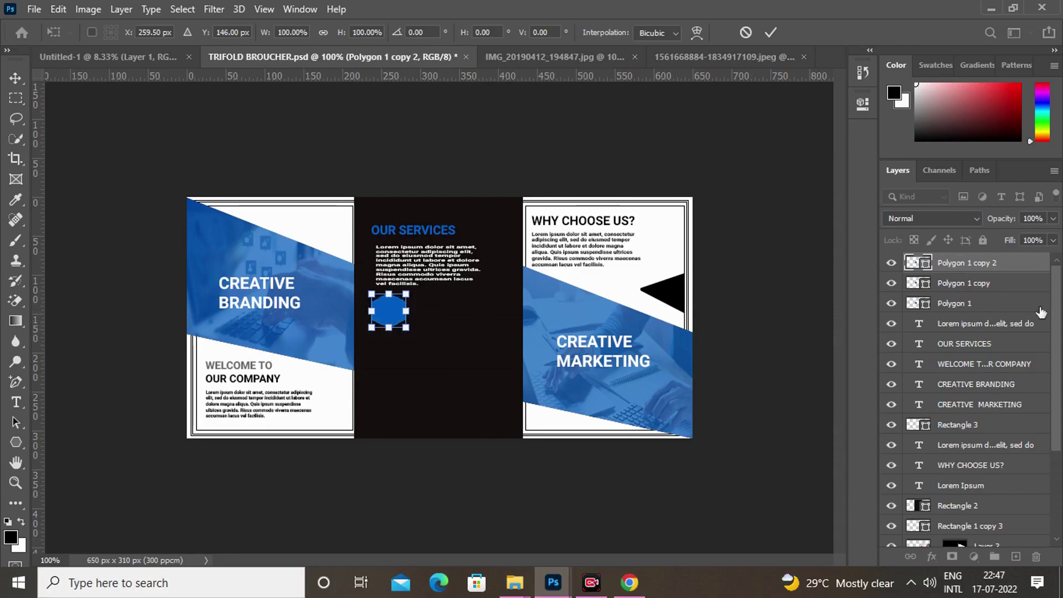
{"action": "key", "text": "Escape"}
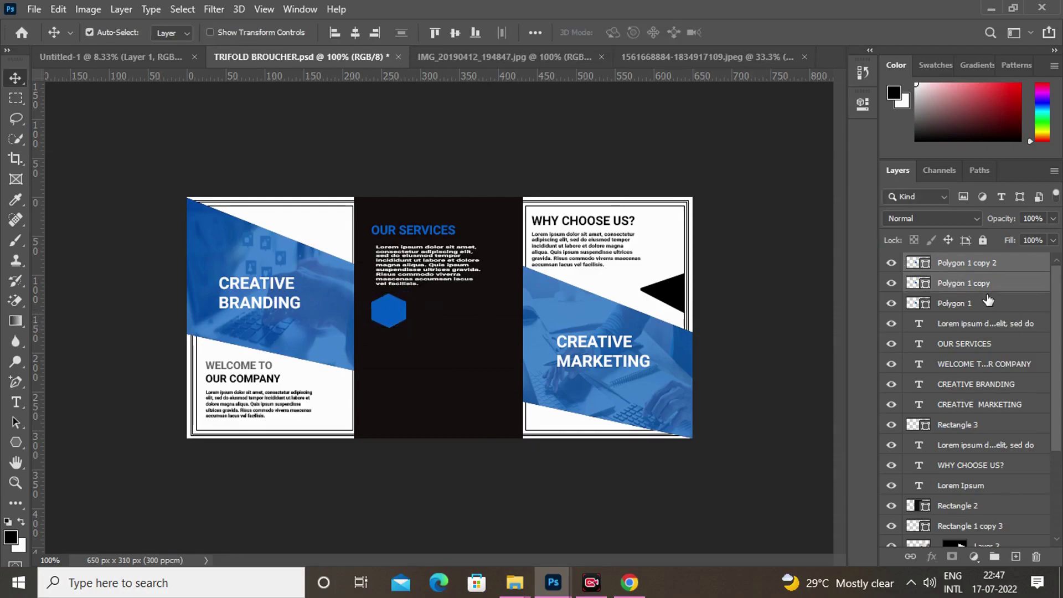
Scale all three stacked hexagons together to about 84% width and 73% height
{"action": "left_click", "coordinate": [988, 306], "text": "shift"}
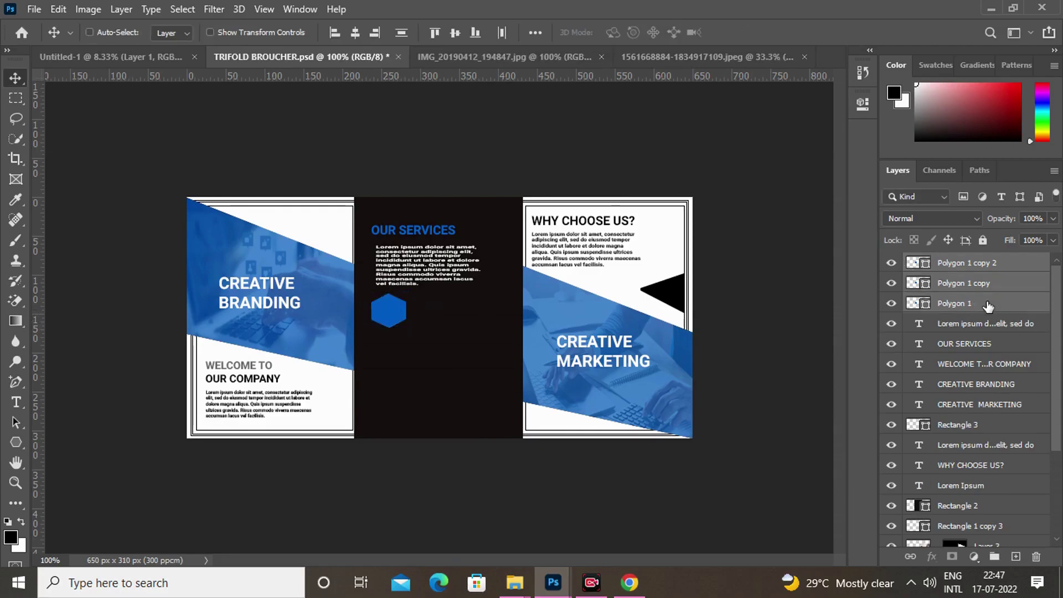
{"action": "key", "text": "ctrl+t"}
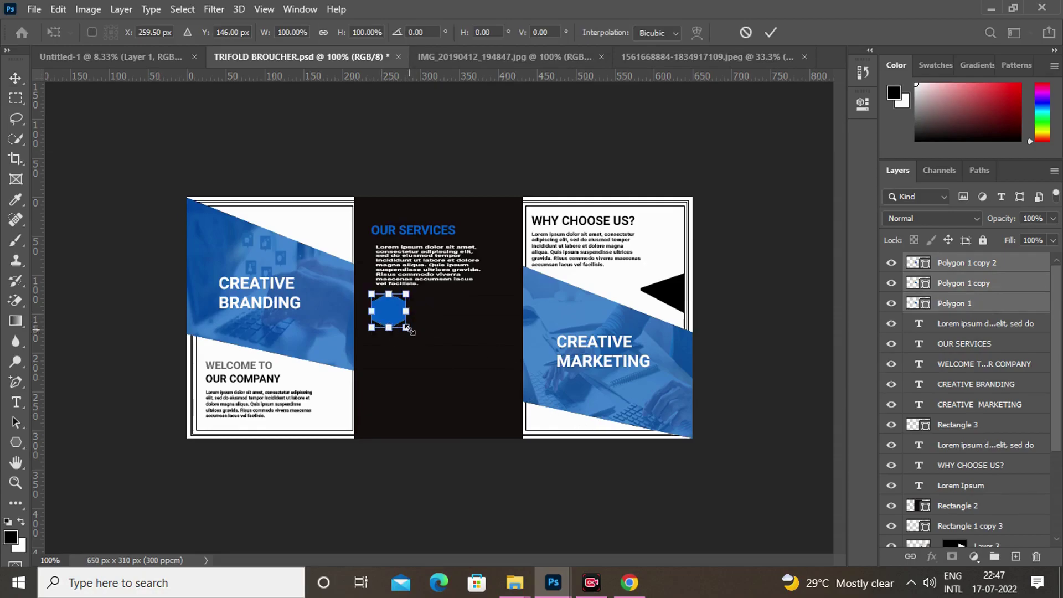
{"action": "left_click_drag", "start_coordinate": [407, 327], "coordinate": [402, 319]}
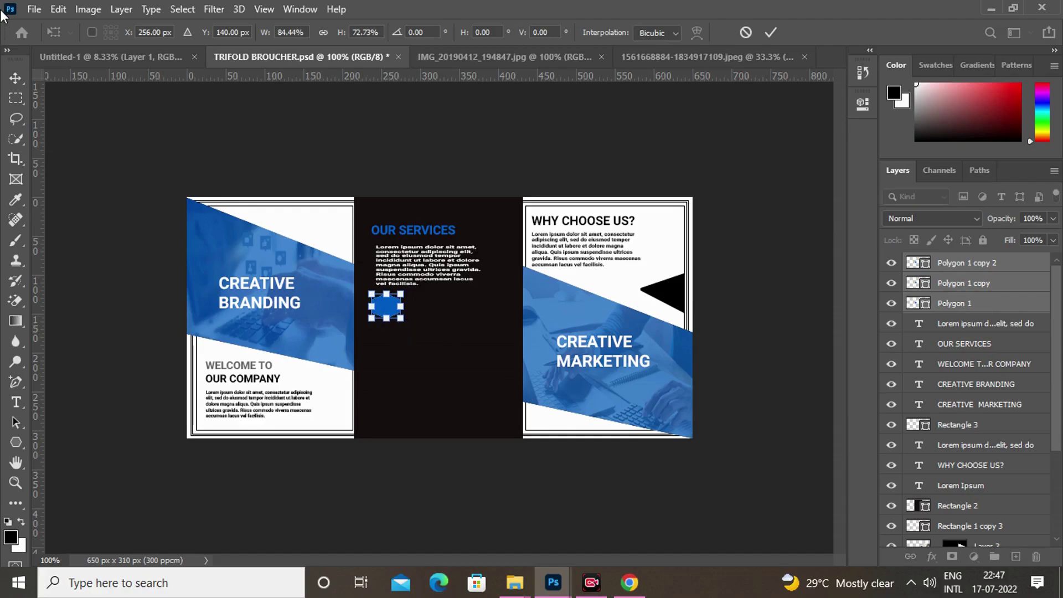
{"action": "left_click", "coordinate": [15, 79]}
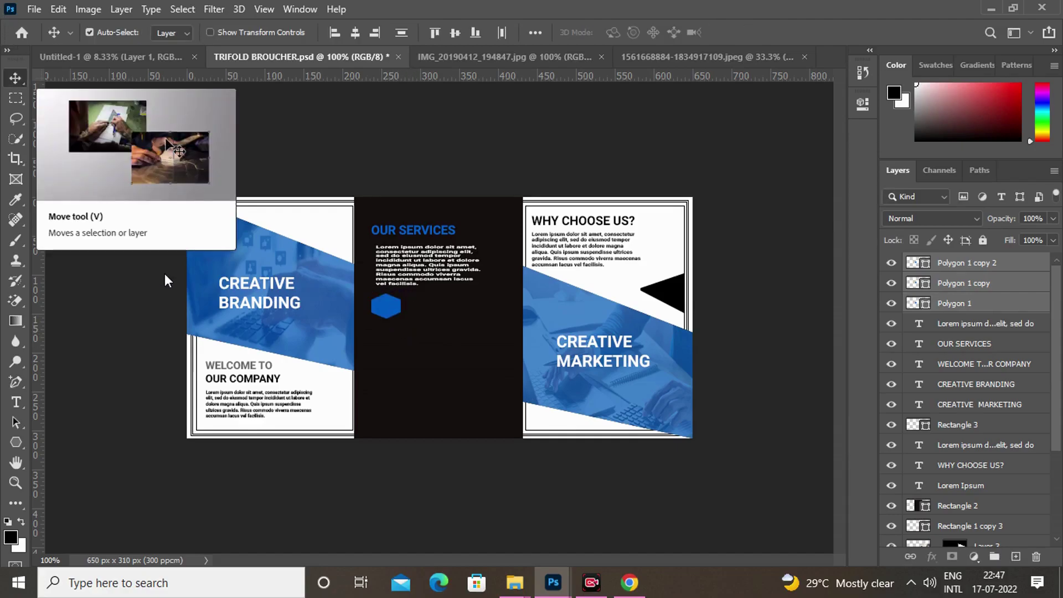
{"action": "left_click", "coordinate": [390, 314]}
Add the two-line 1 pt text "CREATIVE BRANDING" beside the uppermost hexagon on the middle panel
{"action": "key", "text": "t"}
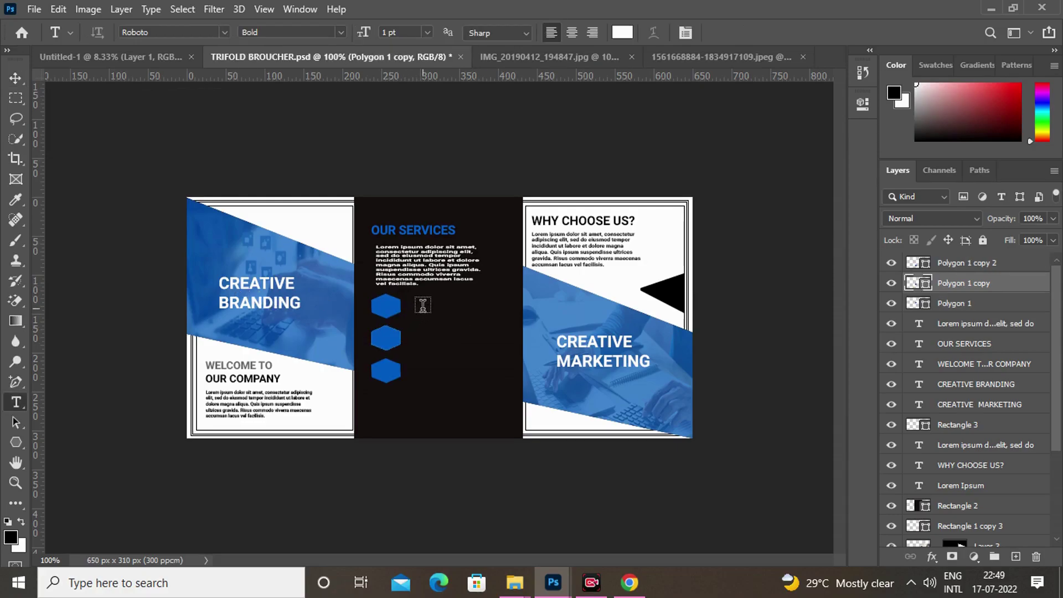
{"action": "left_click", "coordinate": [422, 305]}
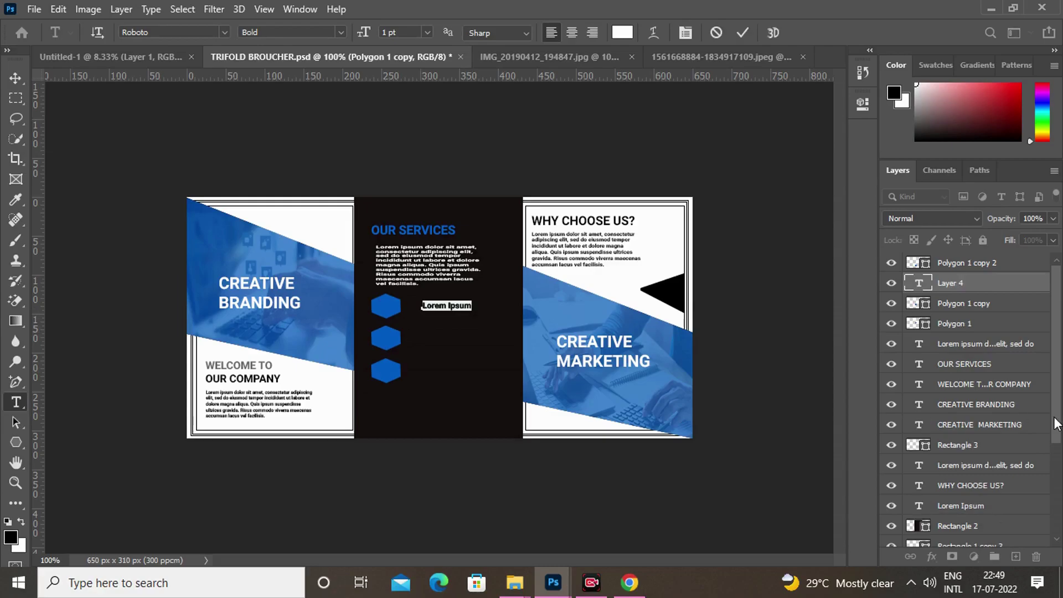
{"action": "type", "text": "CREATIVE"}
{"action": "key", "text": "Return"}
{"action": "type", "text": "BRANDING"}
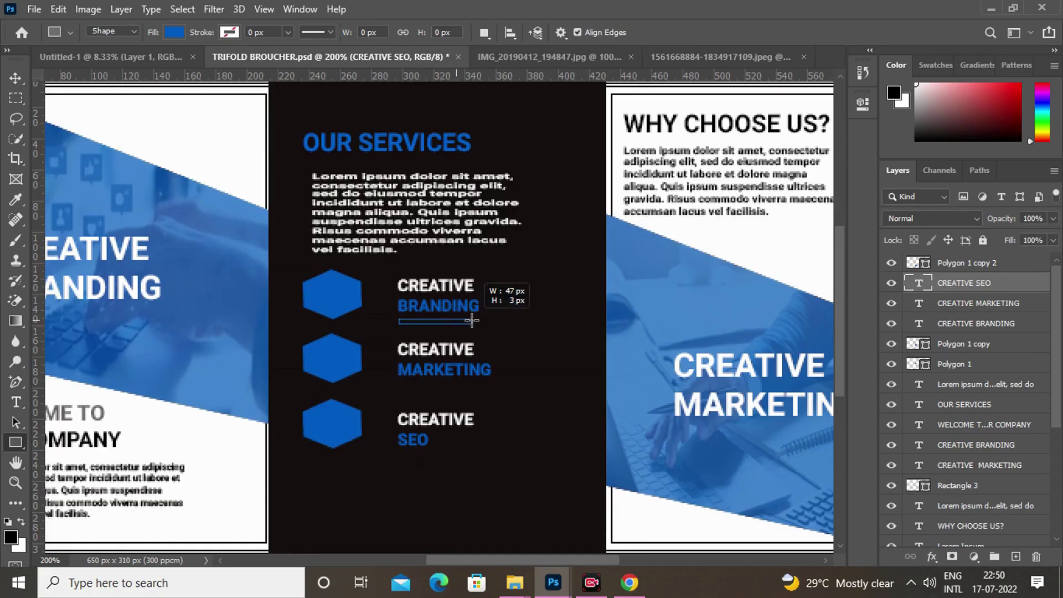
Draw a thin blue rectangle about 52 by 2 px as an underline below "BRANDING" on the middle panel
{"action": "left_click_drag", "start_coordinate": [472, 320], "coordinate": [480, 320]}
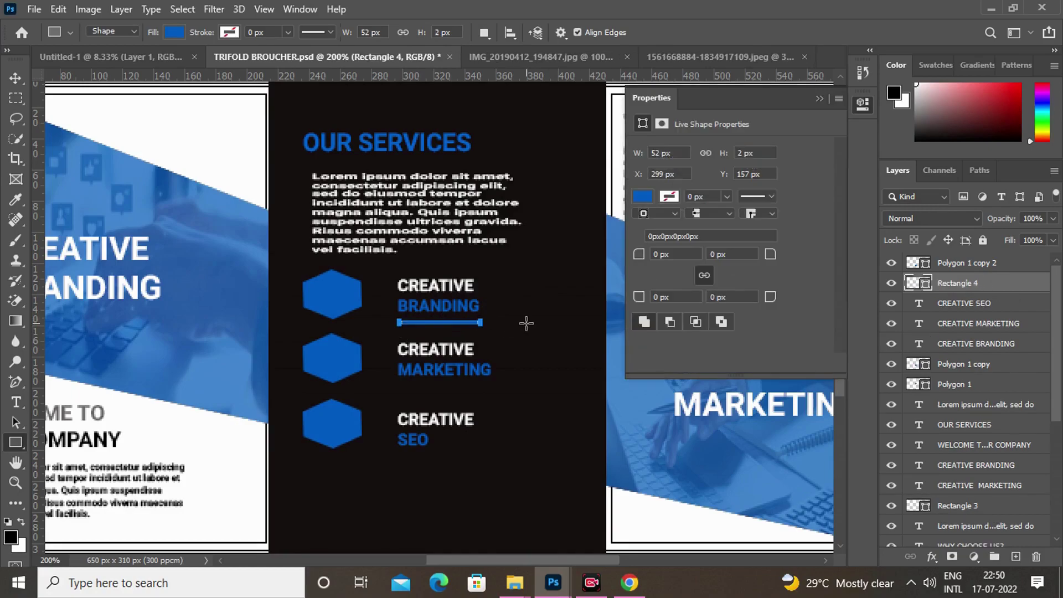
{"action": "left_click", "coordinate": [16, 77]}
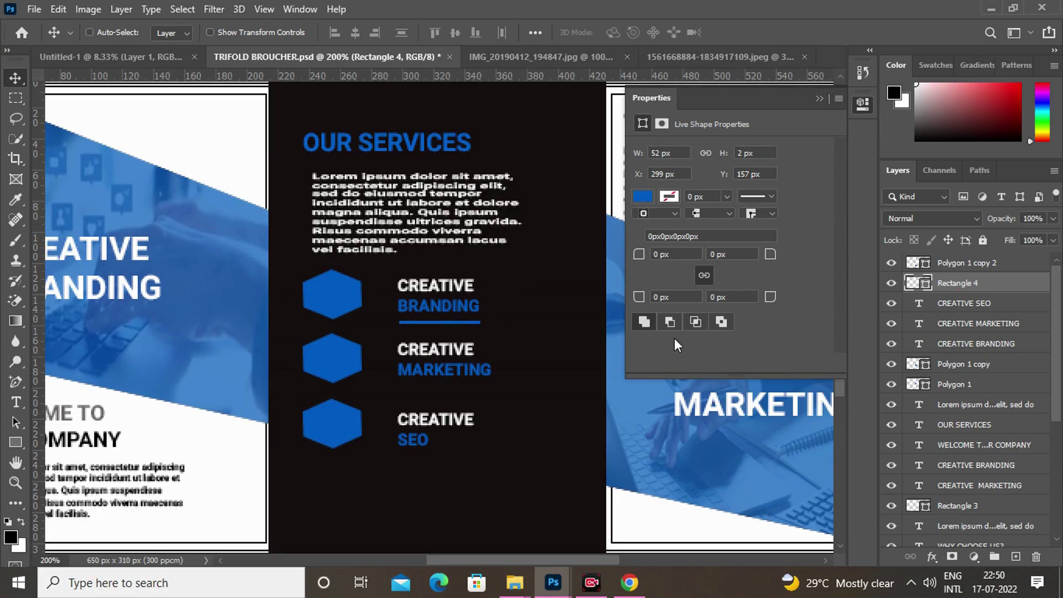
Duplicate the blue underline and move the copy straight down to Y 196 px, just below "MARKETING" on the middle panel
{"action": "key", "text": "ctrl+j"}
{"action": "key", "text": "Down"}
{"action": "key", "text": "Down"}
{"action": "key", "text": "Down"}
{"action": "key", "text": "Down"}
{"action": "key", "text": "Down"}
{"action": "key", "text": "Down"}
{"action": "key", "text": "Down"}
{"action": "key", "text": "Down"}
{"action": "key", "text": "Down"}
{"action": "key", "text": "Down"}
{"action": "key", "text": "Down"}
{"action": "key", "text": "Down"}
{"action": "key", "text": "Down"}
{"action": "key", "text": "Down"}
{"action": "key", "text": "Down"}
{"action": "key", "text": "Down"}
{"action": "key", "text": "Down"}
{"action": "key", "text": "Down"}
{"action": "key", "text": "Down"}
{"action": "key", "text": "Down"}
{"action": "key", "text": "Down"}
{"action": "key", "text": "Down"}
{"action": "key", "text": "Down"}
{"action": "key", "text": "Down"}
{"action": "key", "text": "Down"}
{"action": "key", "text": "Down"}
{"action": "key", "text": "Down"}
{"action": "key", "text": "Down"}
{"action": "key", "text": "Down"}
{"action": "key", "text": "Down"}
{"action": "key", "text": "Down"}
{"action": "key", "text": "Down"}
{"action": "key", "text": "Down"}
{"action": "key", "text": "Down"}
{"action": "key", "text": "Down"}
{"action": "key", "text": "Down"}
{"action": "key", "text": "Down"}
{"action": "key", "text": "Down"}
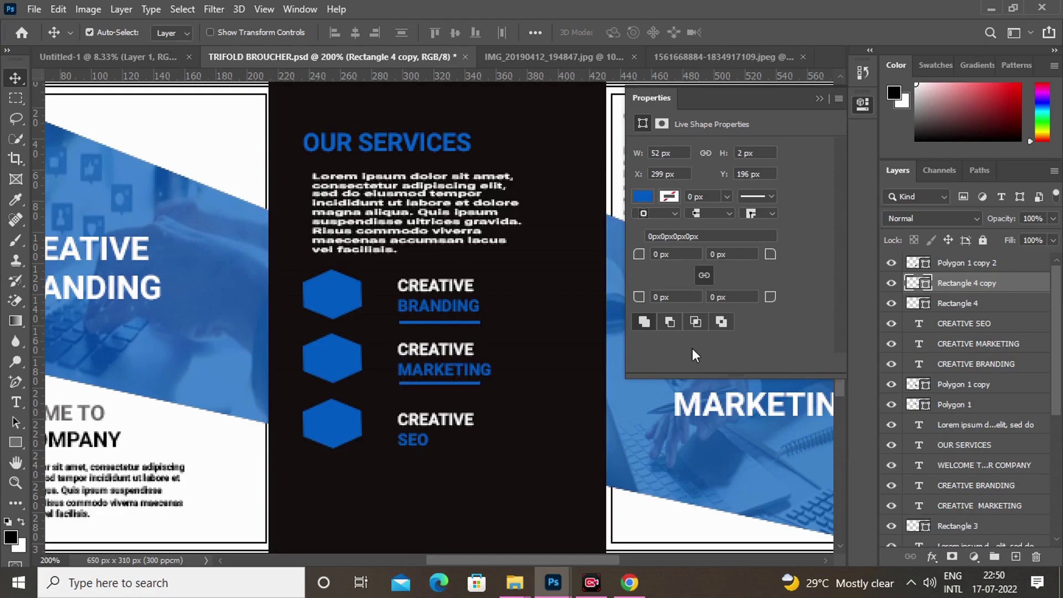
Duplicate the blue underline below "MARKETING" and move the copy straight down to Y 240 px, just below "SEO" on the middle panel
{"action": "key", "text": "ctrl+j"}
{"action": "key", "text": "Down"}
{"action": "key", "text": "Down"}
{"action": "key", "text": "Down"}
{"action": "key", "text": "Down"}
{"action": "key", "text": "Down"}
{"action": "key", "text": "Down"}
{"action": "key", "text": "Down"}
{"action": "key", "text": "Down"}
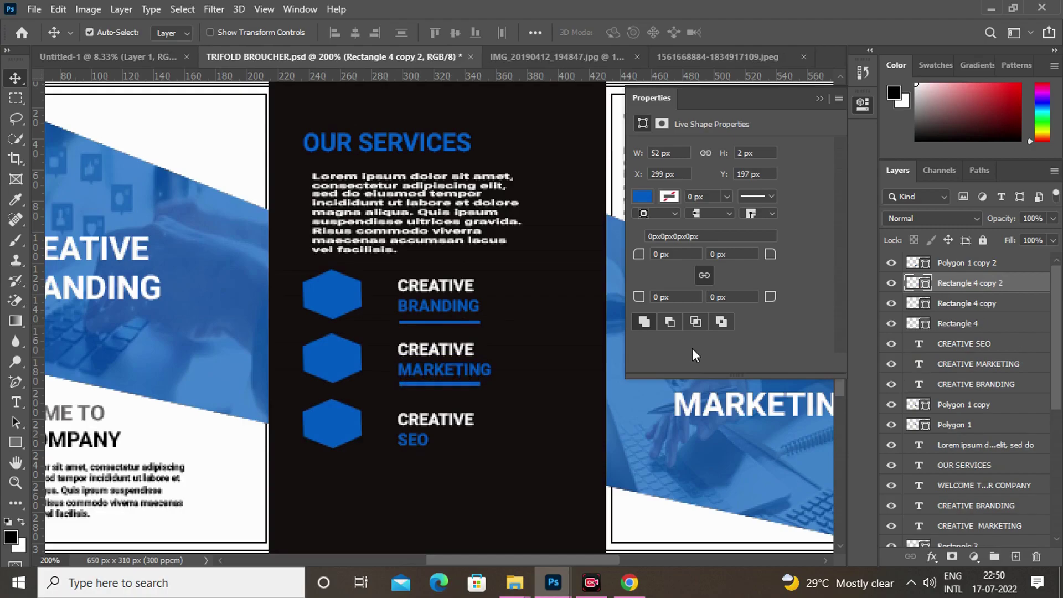
{"action": "key", "text": "Down"}
{"action": "key", "text": "Down"}
{"action": "key", "text": "Down"}
{"action": "key", "text": "Down"}
{"action": "key", "text": "Down"}
{"action": "key", "text": "Down"}
{"action": "key", "text": "Down"}
{"action": "key", "text": "Down"}
{"action": "key", "text": "Down"}
{"action": "key", "text": "Down"}
{"action": "key", "text": "Down"}
{"action": "key", "text": "Down"}
{"action": "key", "text": "Down"}
{"action": "key", "text": "Down"}
{"action": "key", "text": "Down"}
{"action": "key", "text": "Down"}
{"action": "key", "text": "Down"}
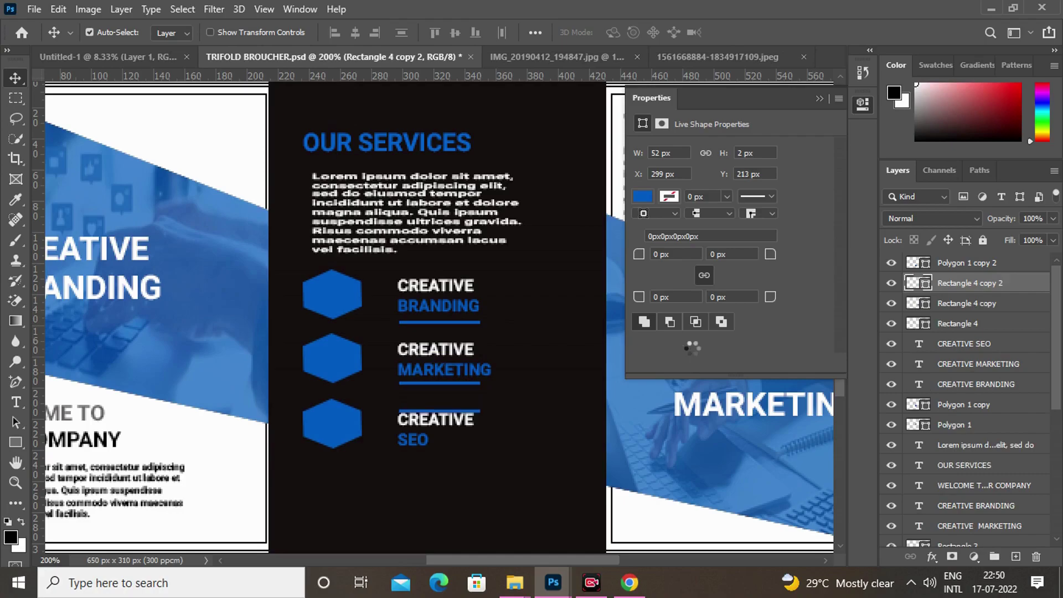
{"action": "key", "text": "Down"}
{"action": "key", "text": "Down"}
{"action": "key", "text": "Down"}
{"action": "key", "text": "Down"}
{"action": "key", "text": "Down"}
{"action": "key", "text": "Down"}
{"action": "key", "text": "Down"}
{"action": "key", "text": "Down"}
{"action": "key", "text": "Down"}
{"action": "key", "text": "Down"}
{"action": "key", "text": "Down"}
{"action": "key", "text": "Down"}
{"action": "key", "text": "Down"}
{"action": "key", "text": "Down"}
{"action": "key", "text": "Down"}
{"action": "key", "text": "Down"}
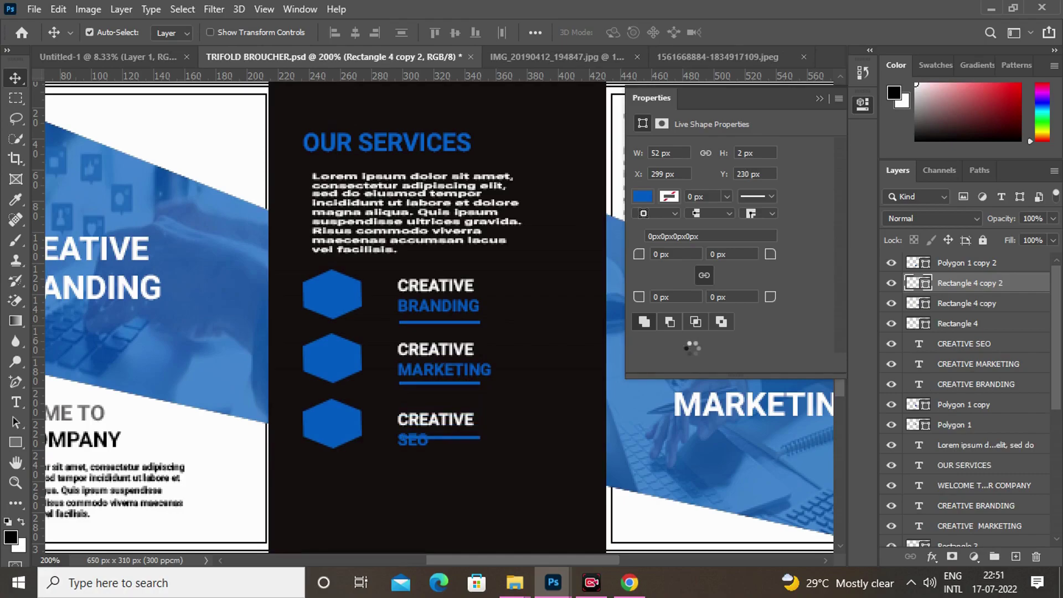
{"action": "key", "text": "Down"}
{"action": "key", "text": "Down"}
{"action": "key", "text": "Down"}
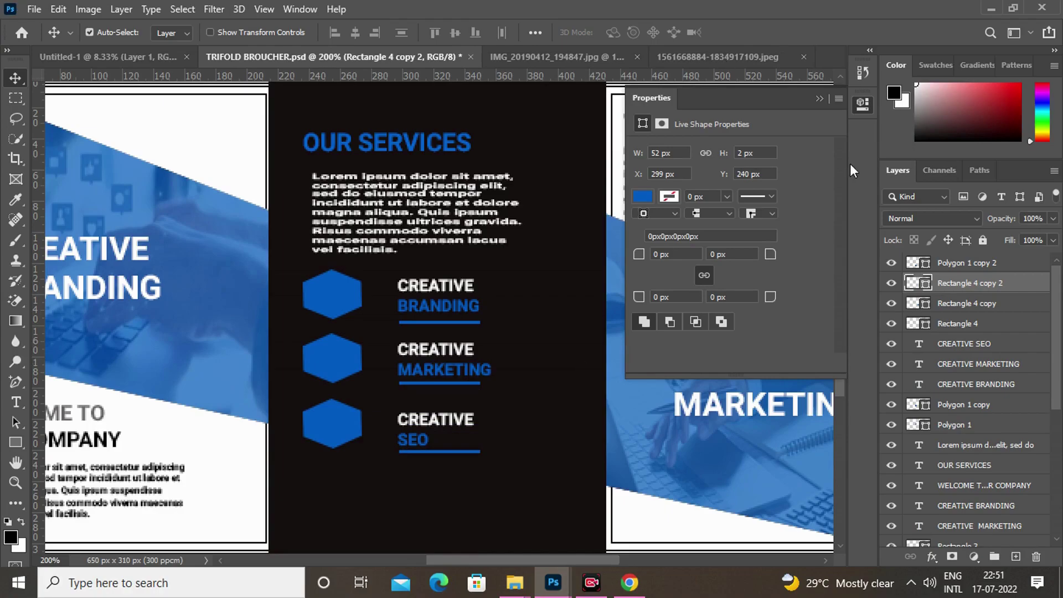
{"action": "left_click", "coordinate": [825, 97]}
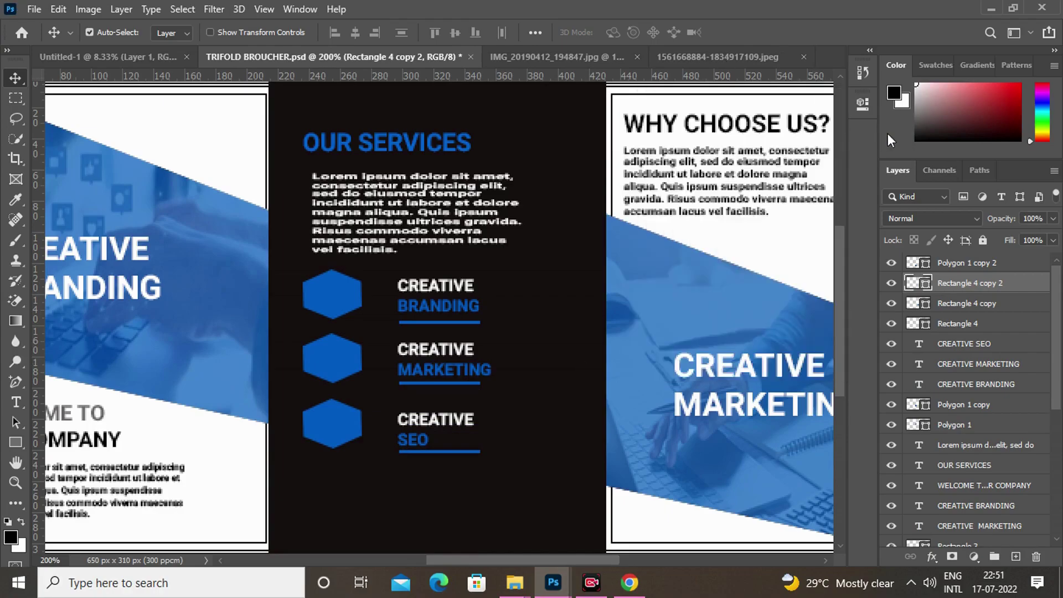
Open the light-bulb silhouette, the paper plane "images" and the megaphone logo files together from the png folder
{"action": "key", "text": "ctrl+minus"}
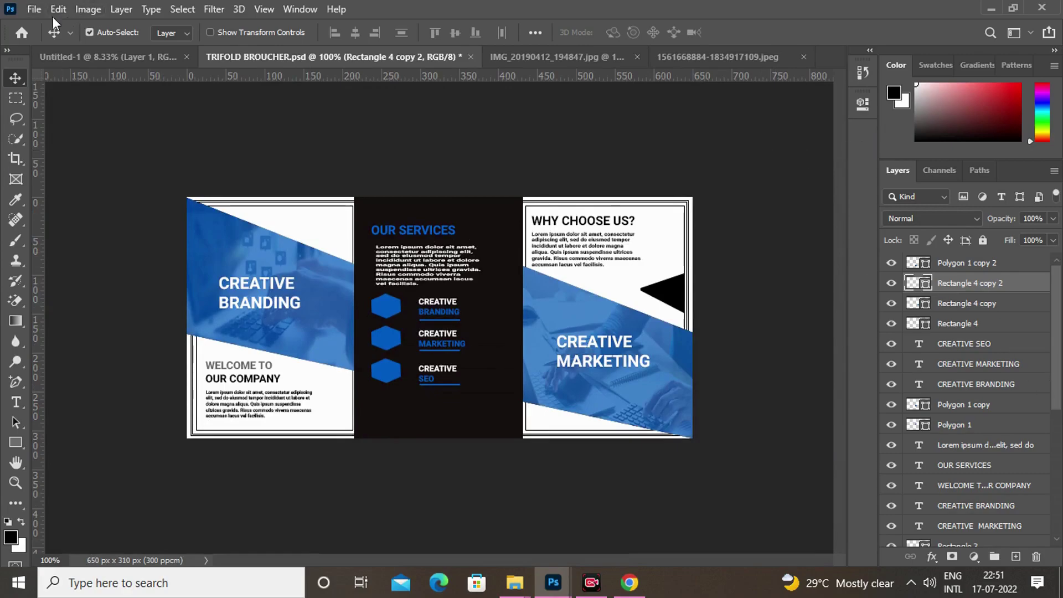
{"action": "left_click", "coordinate": [34, 9]}
{"action": "left_click", "coordinate": [38, 41]}
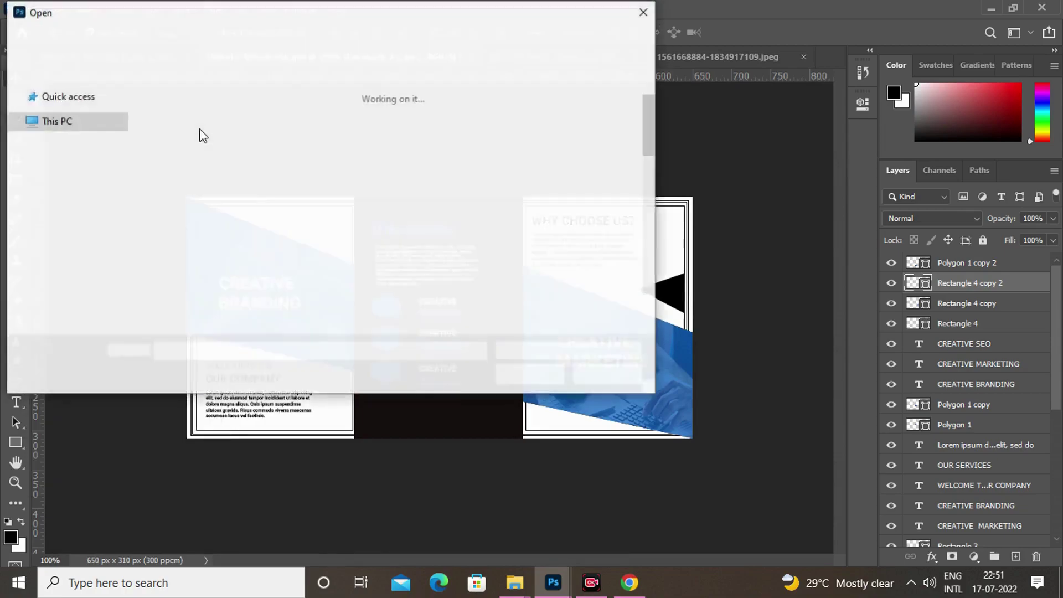
{"action": "left_click", "coordinate": [199, 136]}
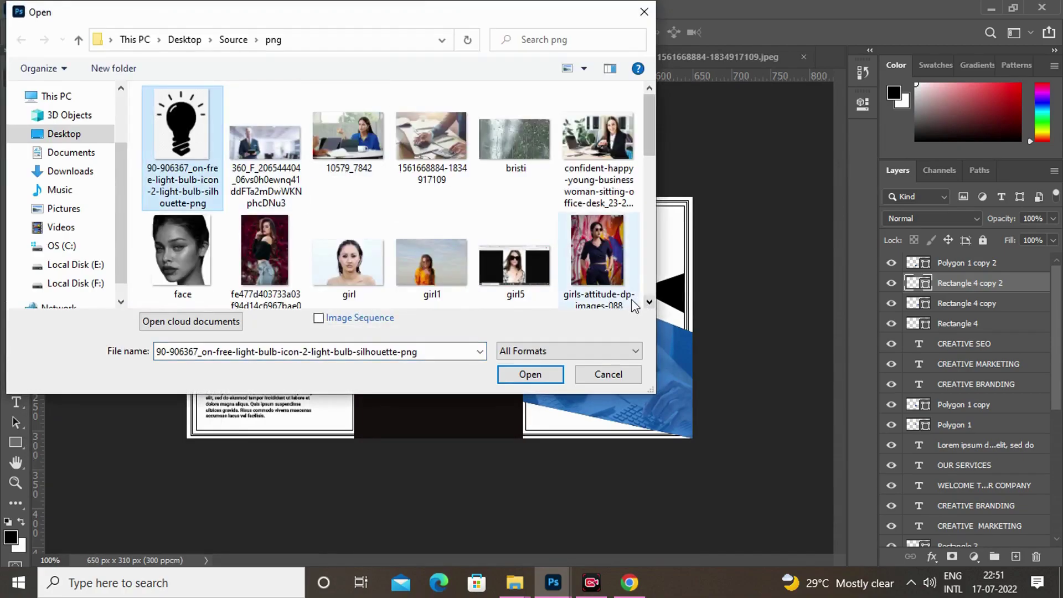
{"action": "left_click", "coordinate": [649, 302]}
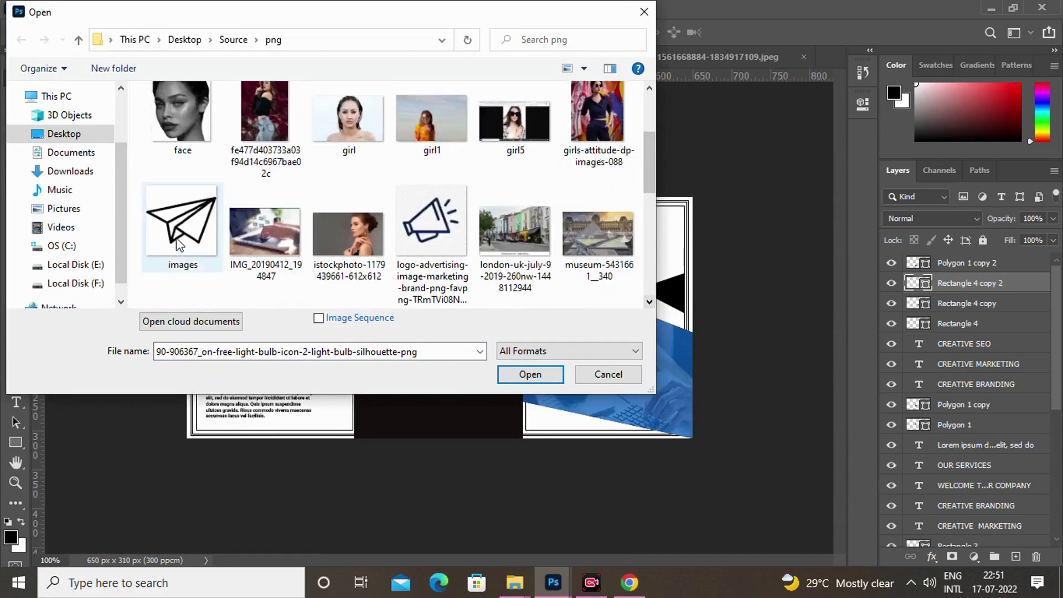
{"action": "left_click", "coordinate": [178, 243], "text": "ctrl"}
{"action": "left_click", "coordinate": [423, 246], "text": "ctrl"}
{"action": "left_click", "coordinate": [542, 380]}
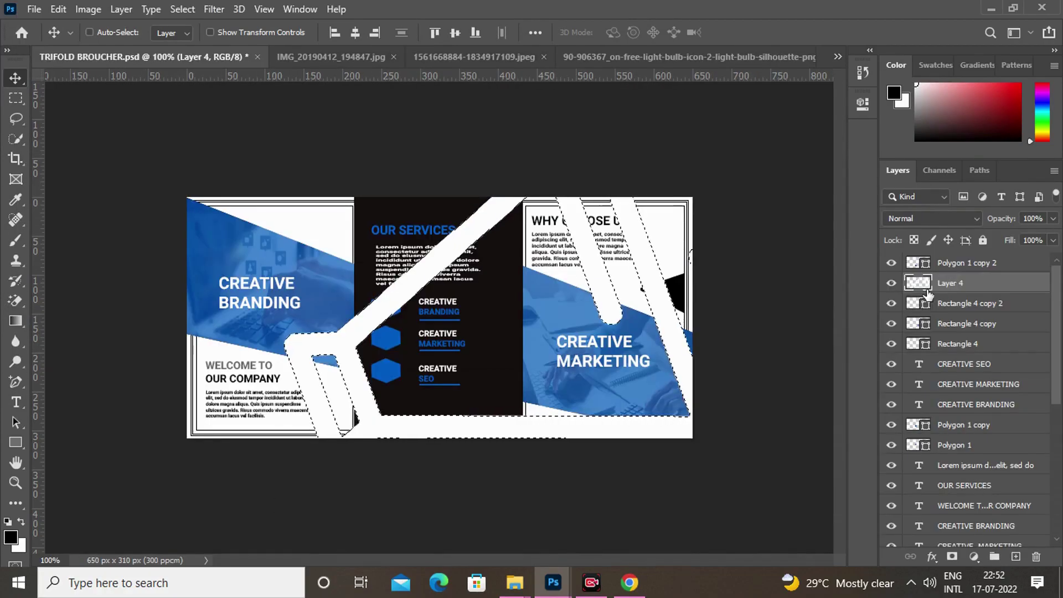
Scale the white paper-plane icon down to fit inside the uppermost hexagon and clear the selection
{"action": "key", "text": "ctrl+t"}
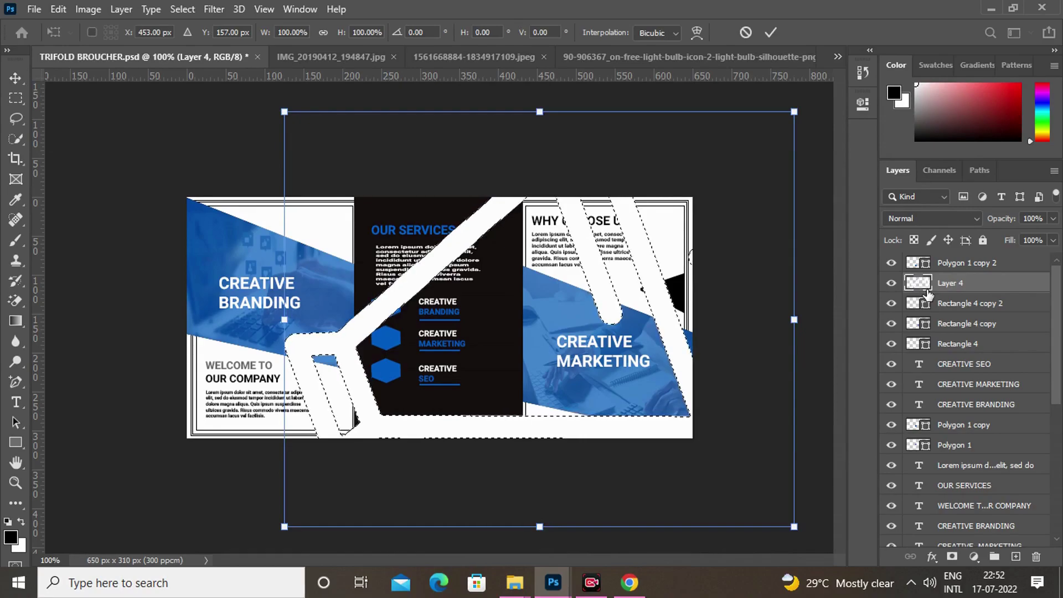
{"action": "key", "text": "Return"}
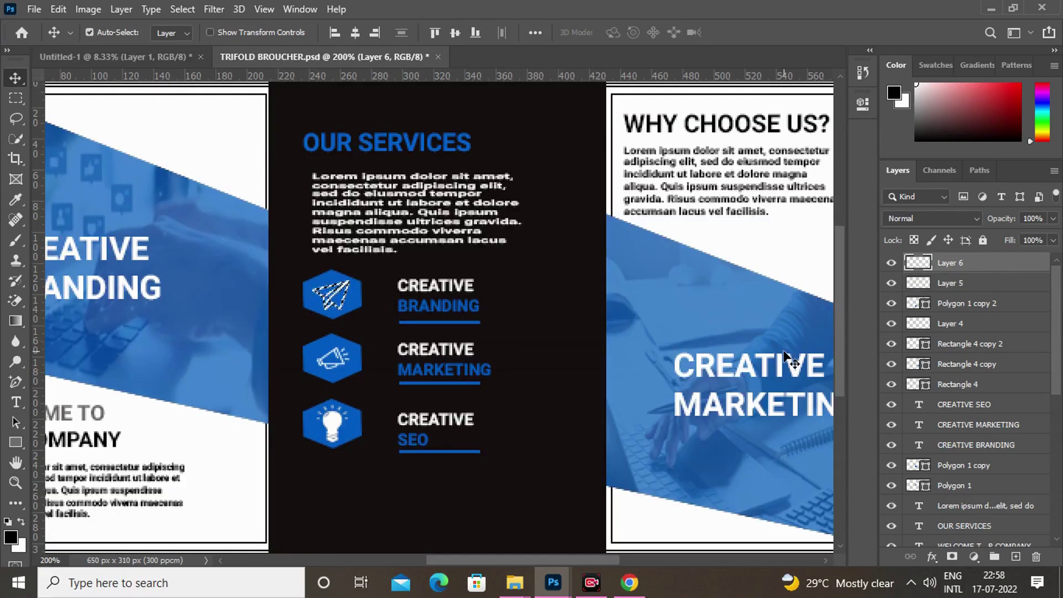
{"action": "key", "text": "ctrl+d"}
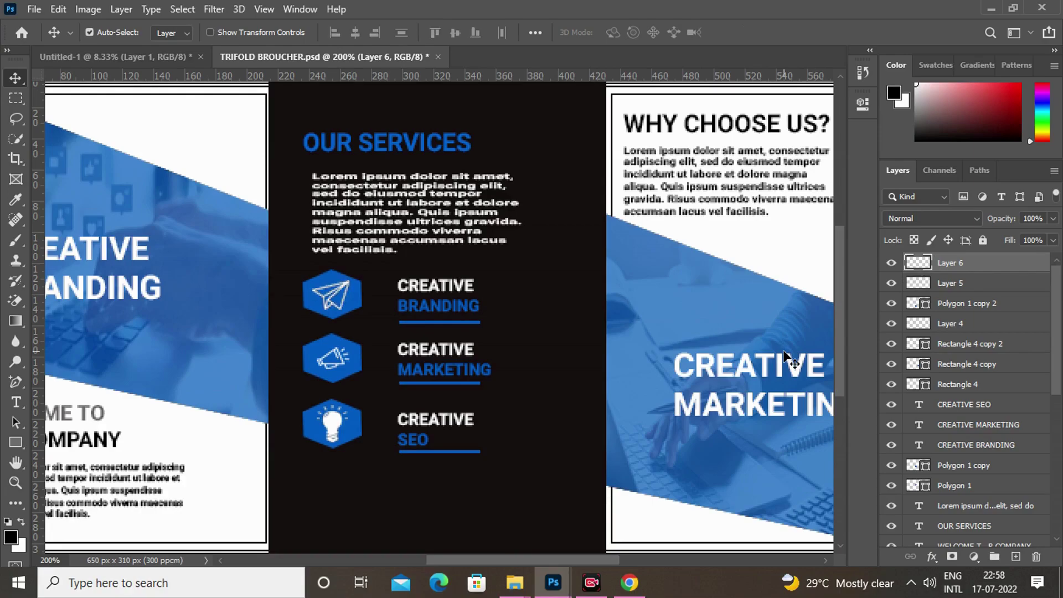
Group all brochure layers above the "size" group, from the lowest Lorem ipsum text up to Layer 6
{"action": "key", "text": "ctrl+minus"}
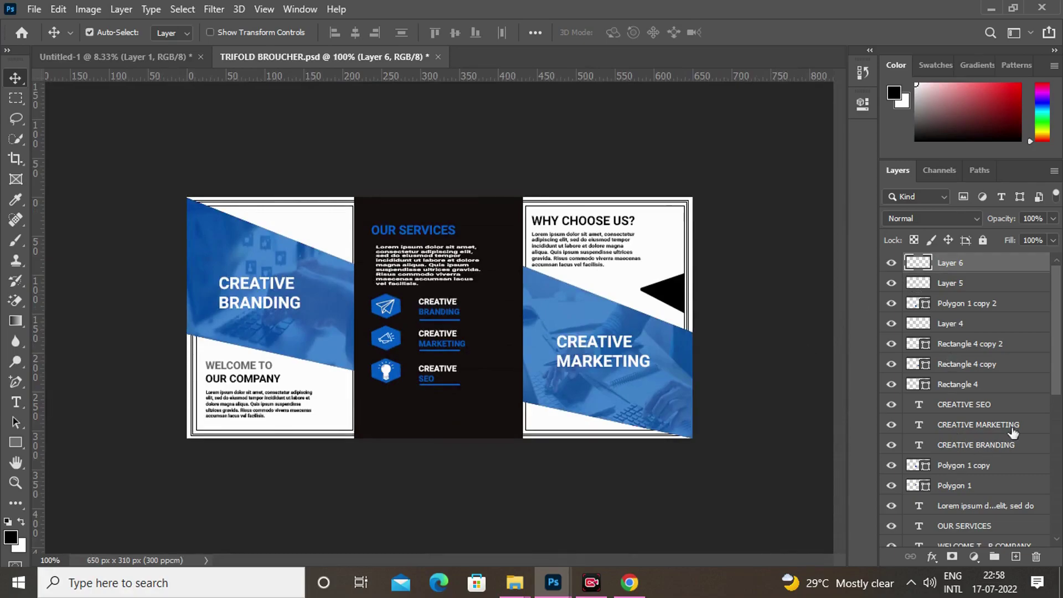
{"action": "left_click_drag", "start_coordinate": [1057, 363], "coordinate": [1060, 515]}
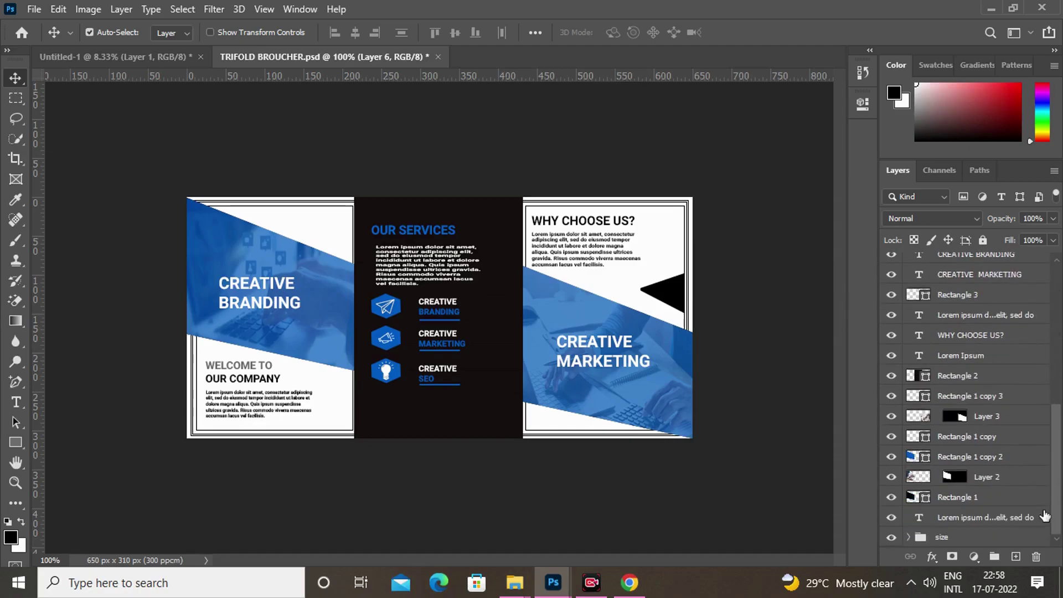
{"action": "left_click", "coordinate": [1021, 516], "text": "shift"}
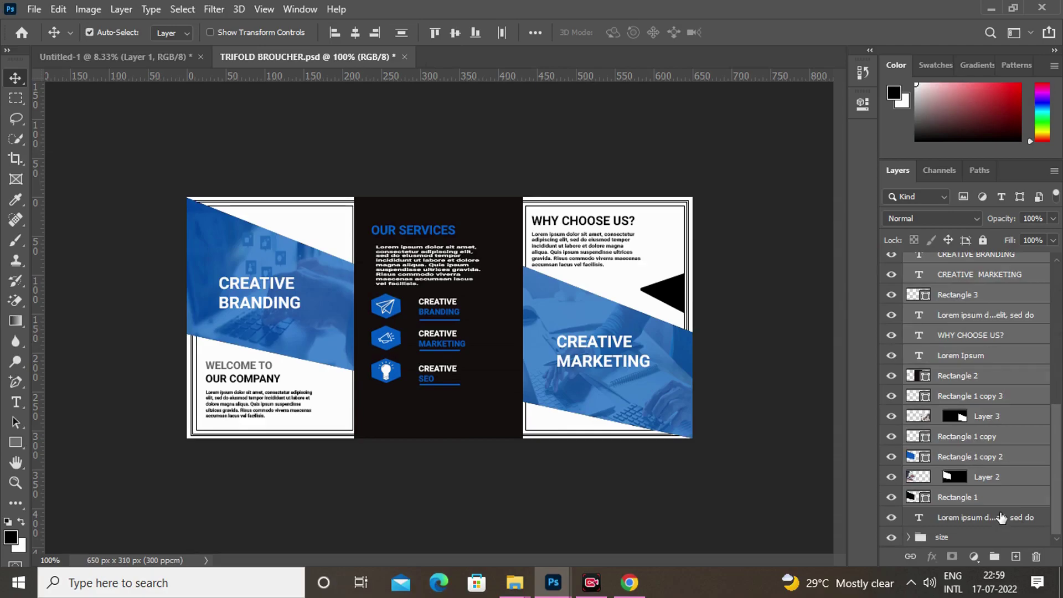
{"action": "left_click", "coordinate": [1002, 517]}
{"action": "left_click_drag", "start_coordinate": [1059, 512], "coordinate": [1054, 310]}
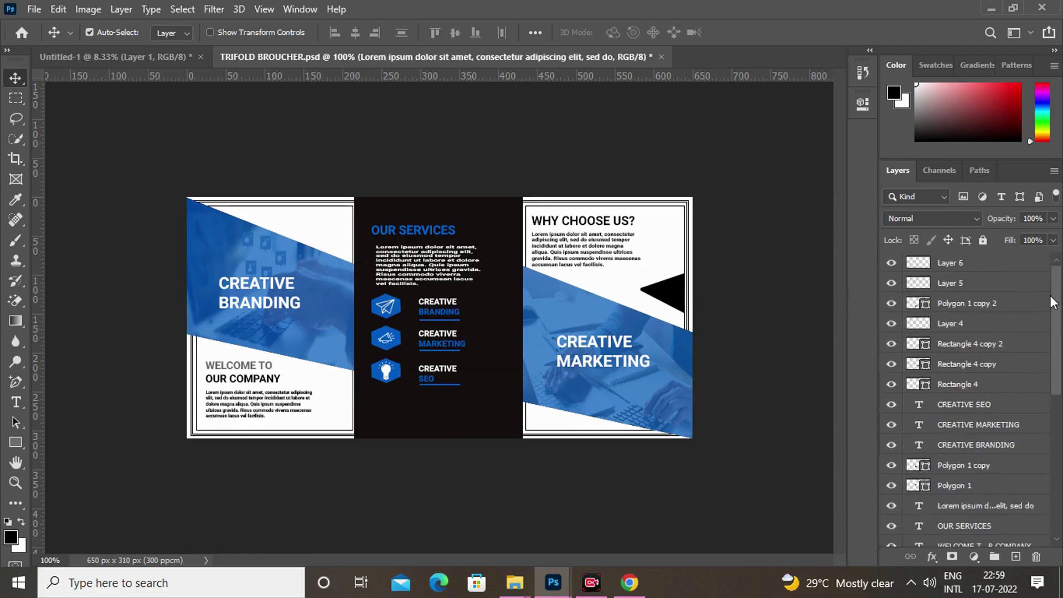
{"action": "left_click", "coordinate": [1006, 263], "text": "shift"}
{"action": "left_click", "coordinate": [993, 559]}
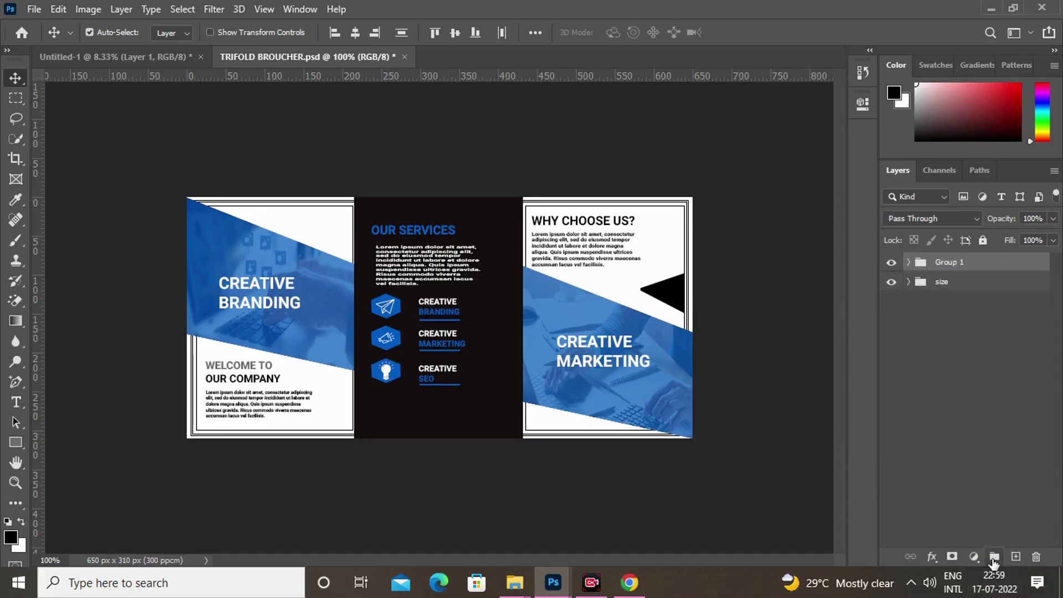
Hide the "size" group and the new brochure group, and show them again to check what each contains
{"action": "left_click", "coordinate": [891, 282]}
{"action": "left_click", "coordinate": [891, 263]}
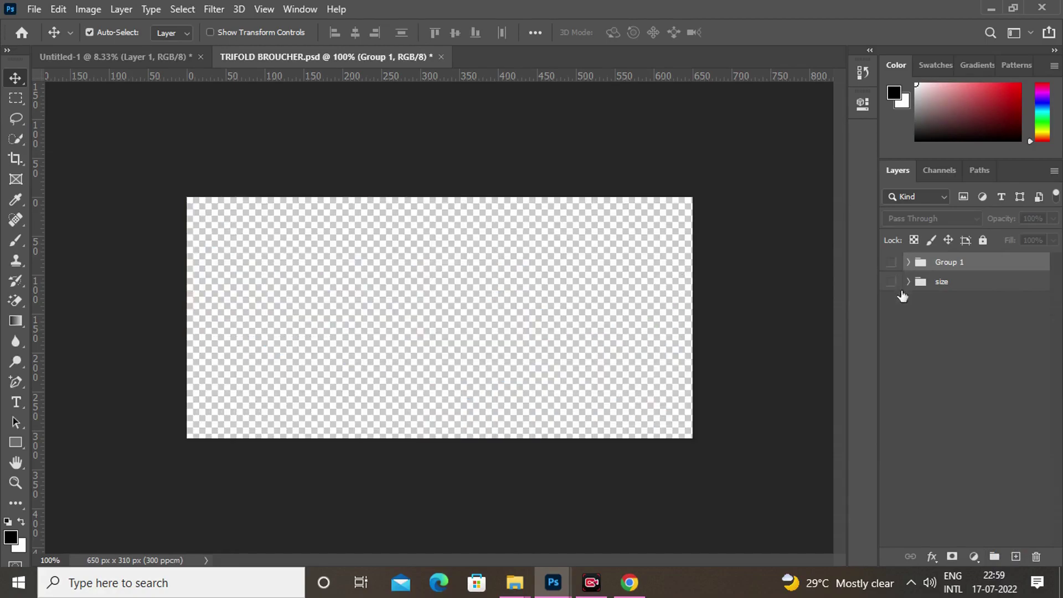
{"action": "left_click", "coordinate": [891, 262]}
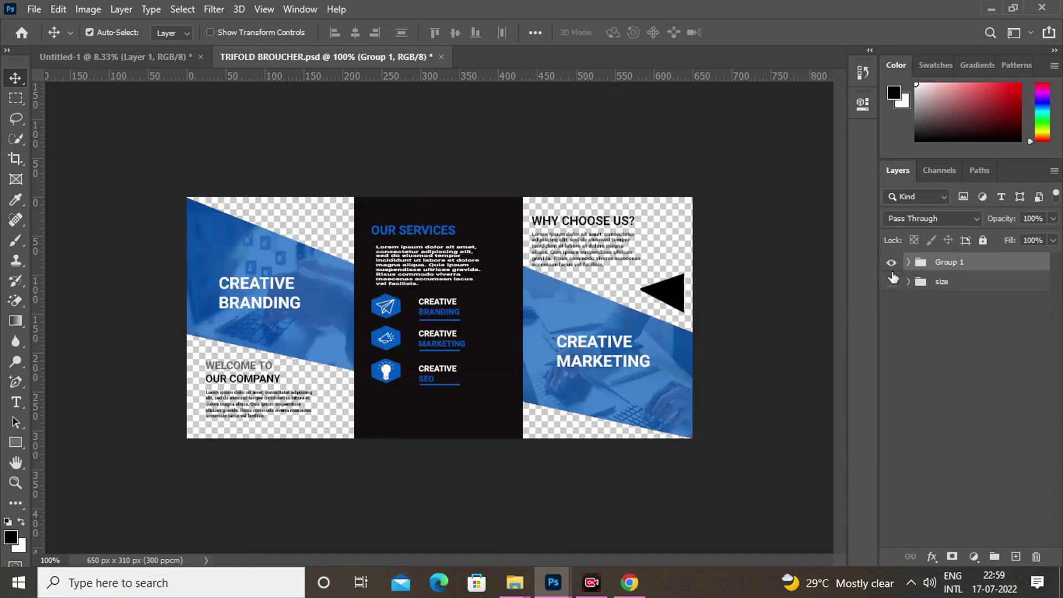
{"action": "left_click", "coordinate": [891, 282]}
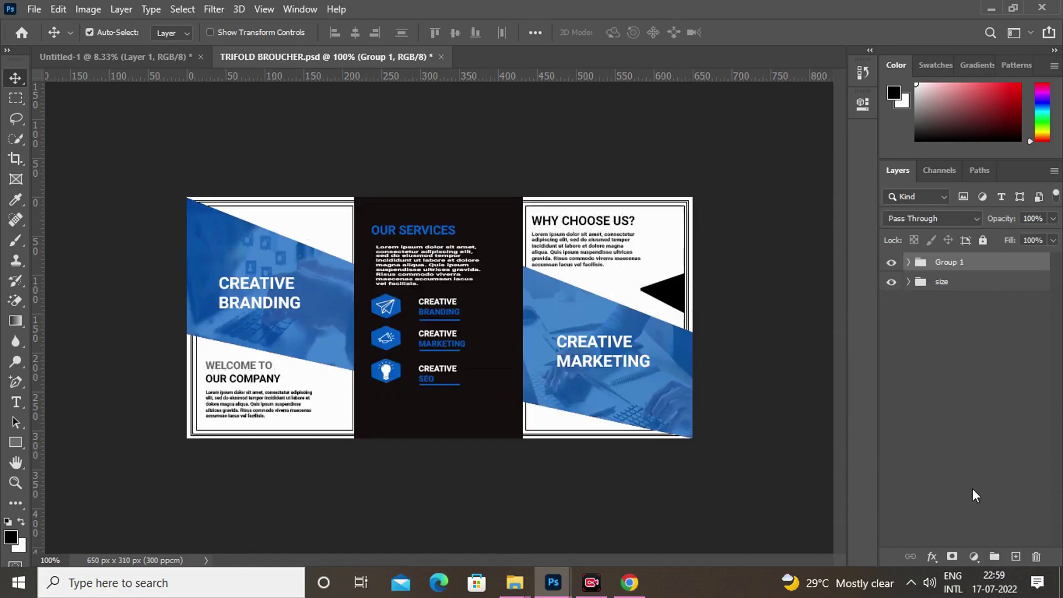
Add a new layer beneath both groups and fill it with the white background colour
{"action": "left_click", "coordinate": [1013, 557]}
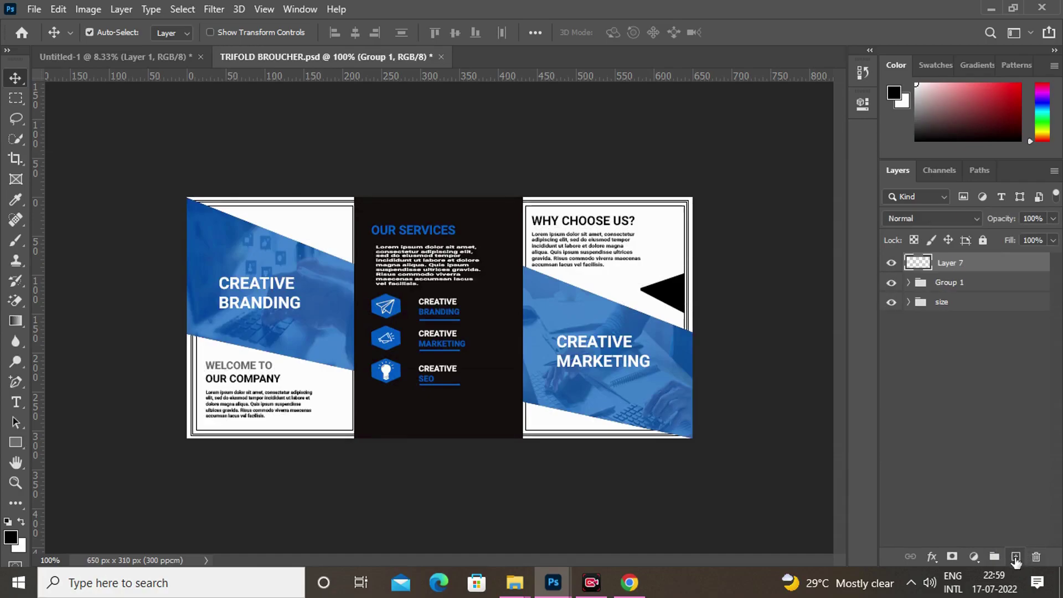
{"action": "left_click_drag", "start_coordinate": [967, 265], "coordinate": [970, 337]}
{"action": "key", "text": "ctrl"}
{"action": "key", "text": "ctrl+BackSpace"}
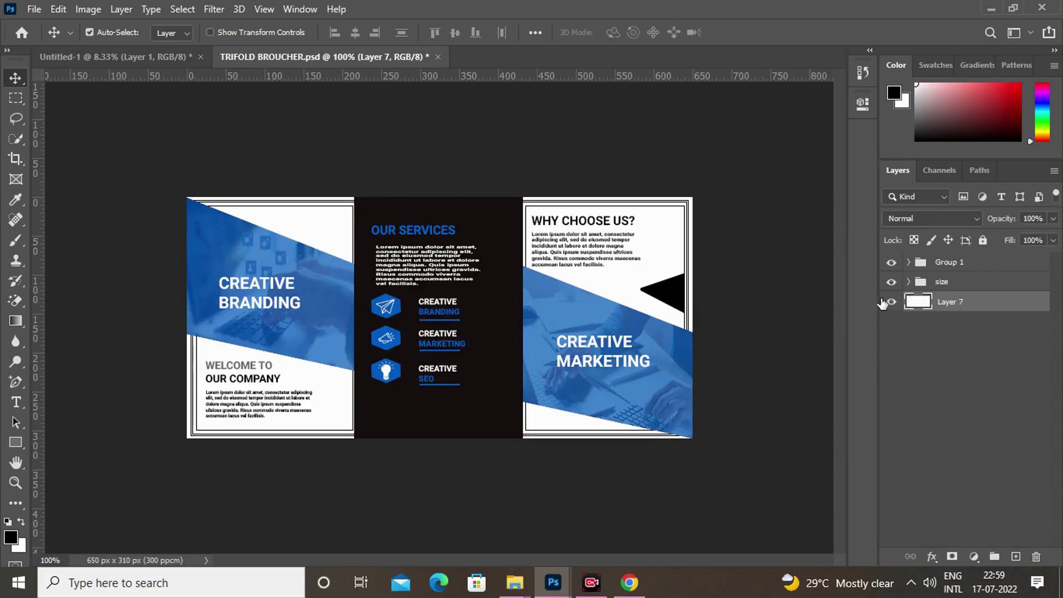
Hide the "size" group, and toggle the brochure group off and on to check the white background
{"action": "left_click", "coordinate": [890, 281]}
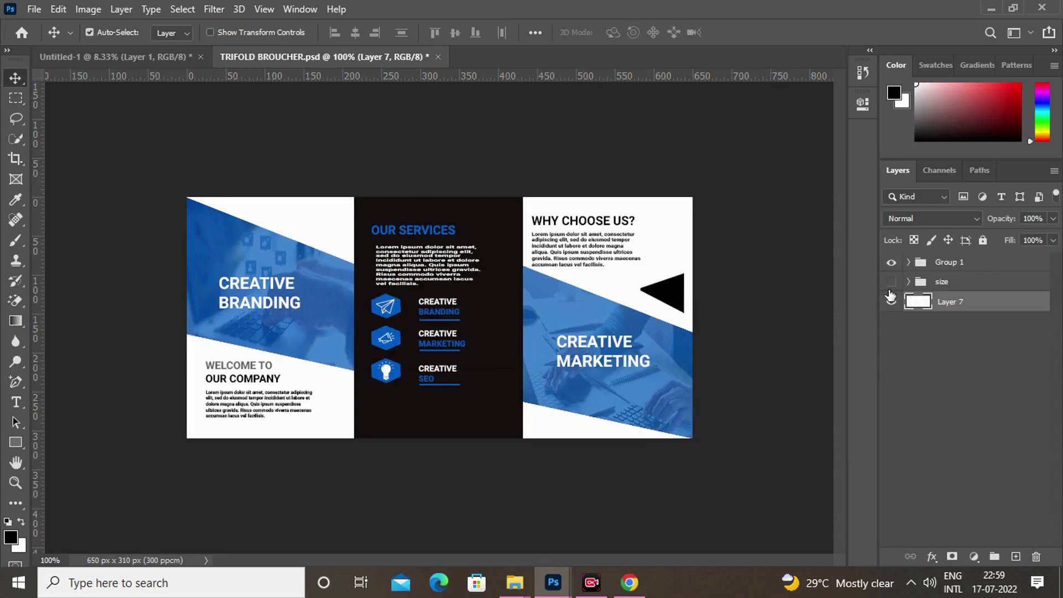
{"action": "left_click", "coordinate": [890, 261]}
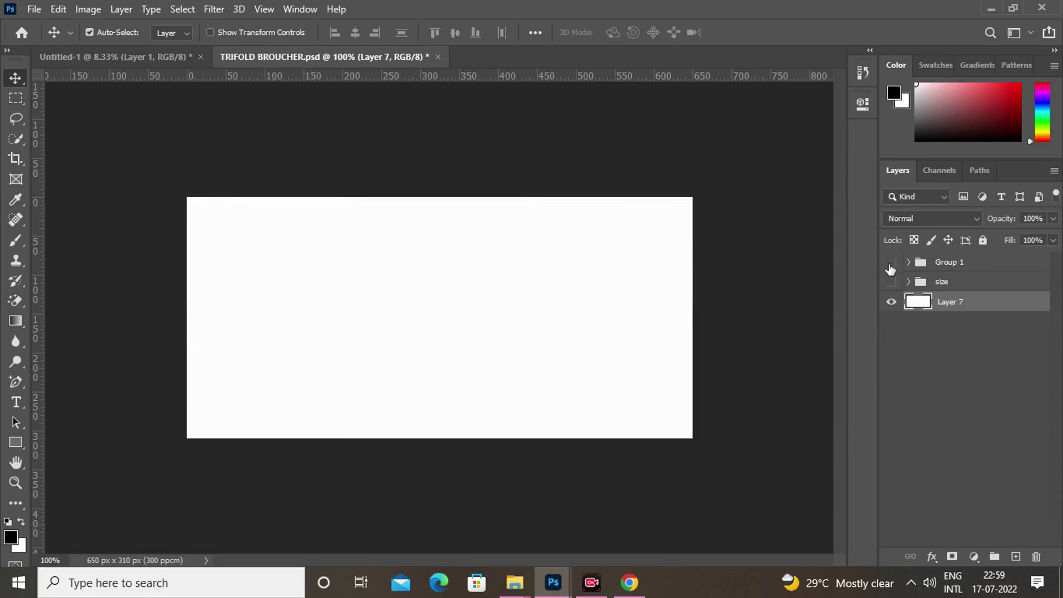
{"action": "left_click", "coordinate": [890, 262]}
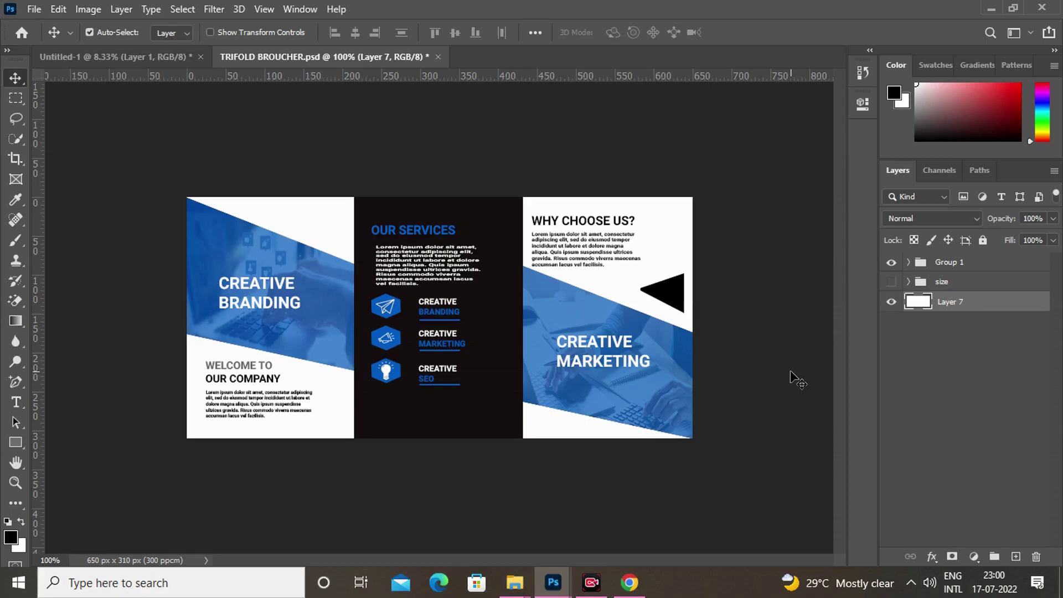
Start saving the finished brochure as a separate file with Save As
{"action": "left_click", "coordinate": [32, 10]}
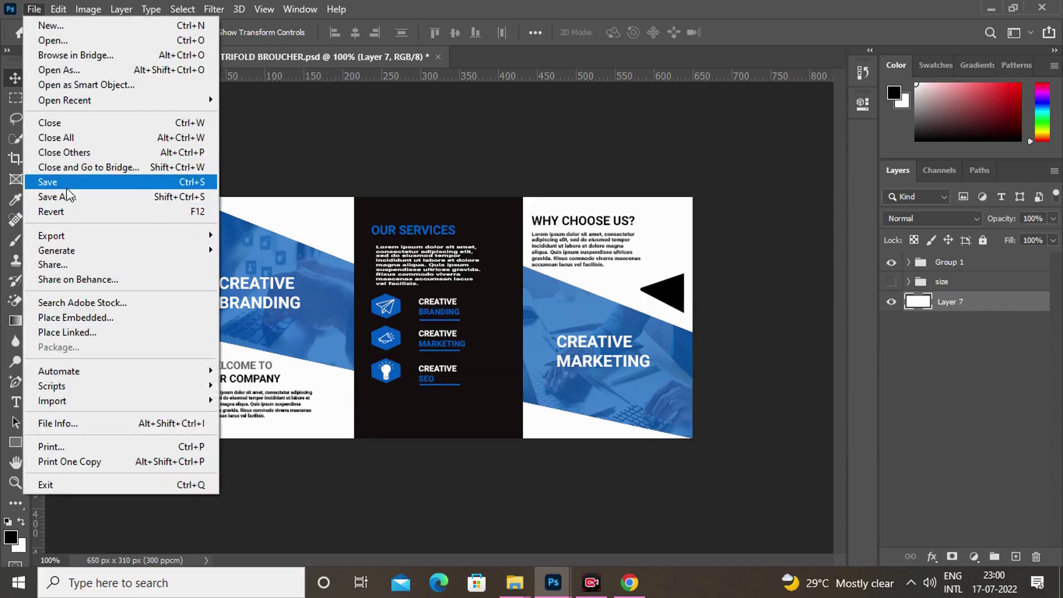
{"action": "left_click", "coordinate": [68, 198]}
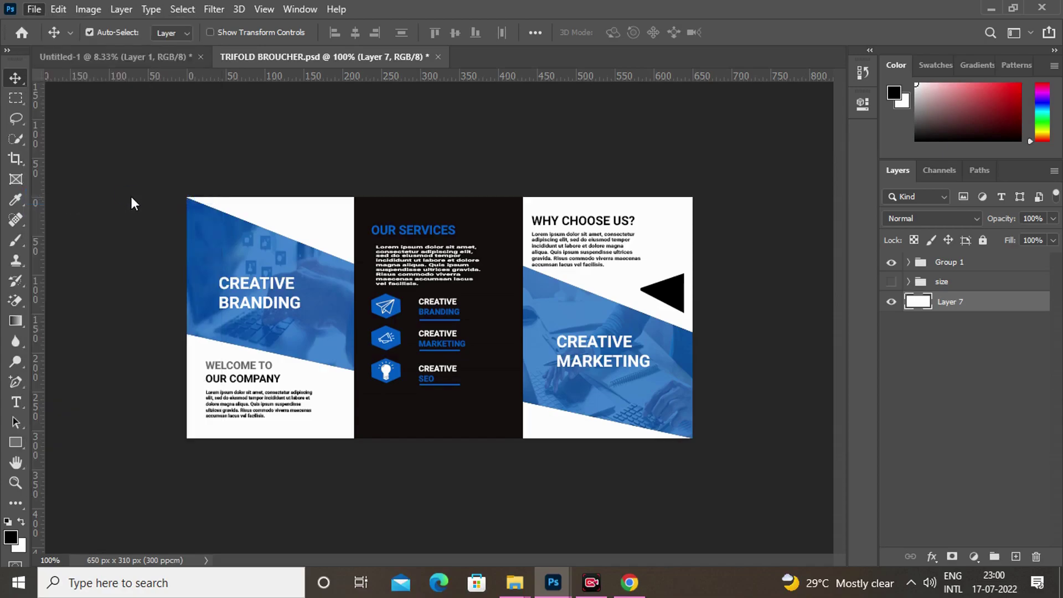